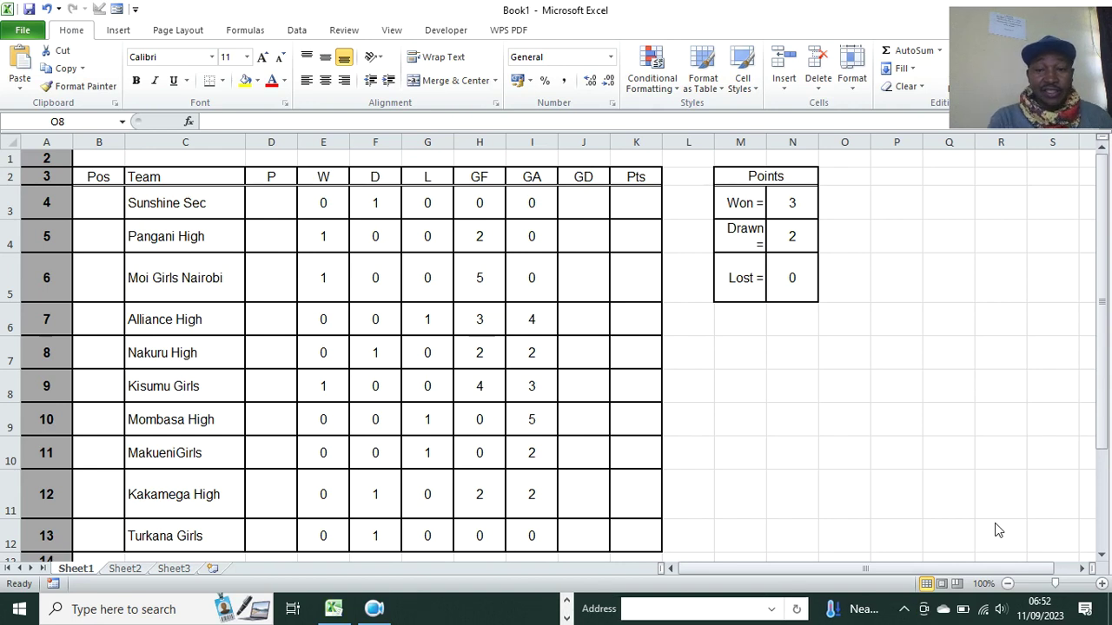
# - Widen column M of the Points table, and switch to the COMPUTER PP2 QSNS document in Word
pyautogui.moveTo(767, 140); pyautogui.dragTo(775, 142)
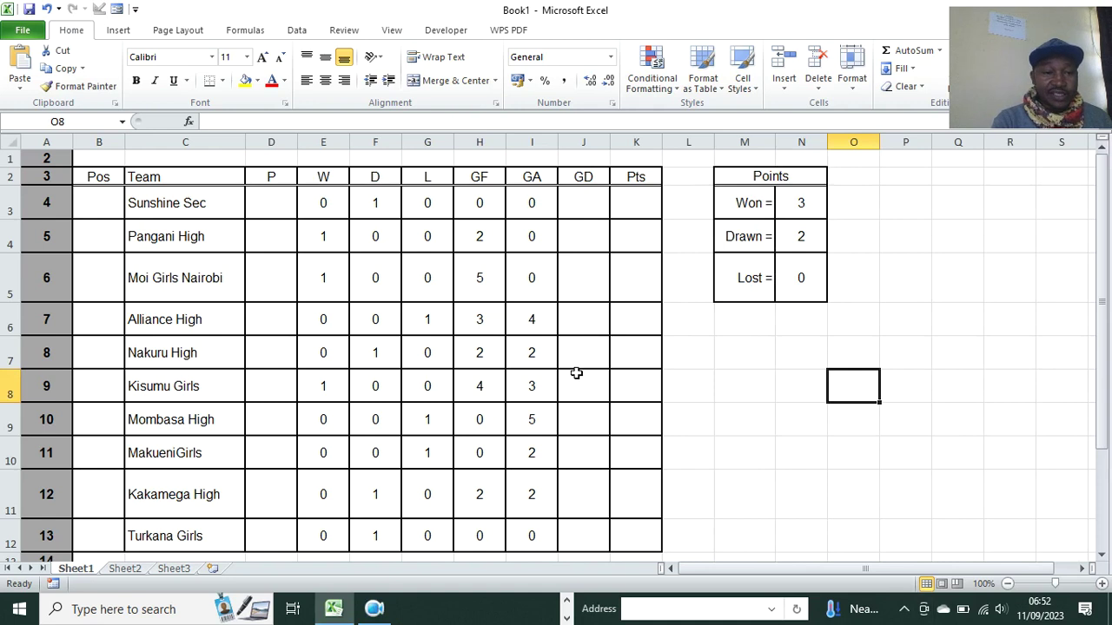
pyautogui.click(566, 619)
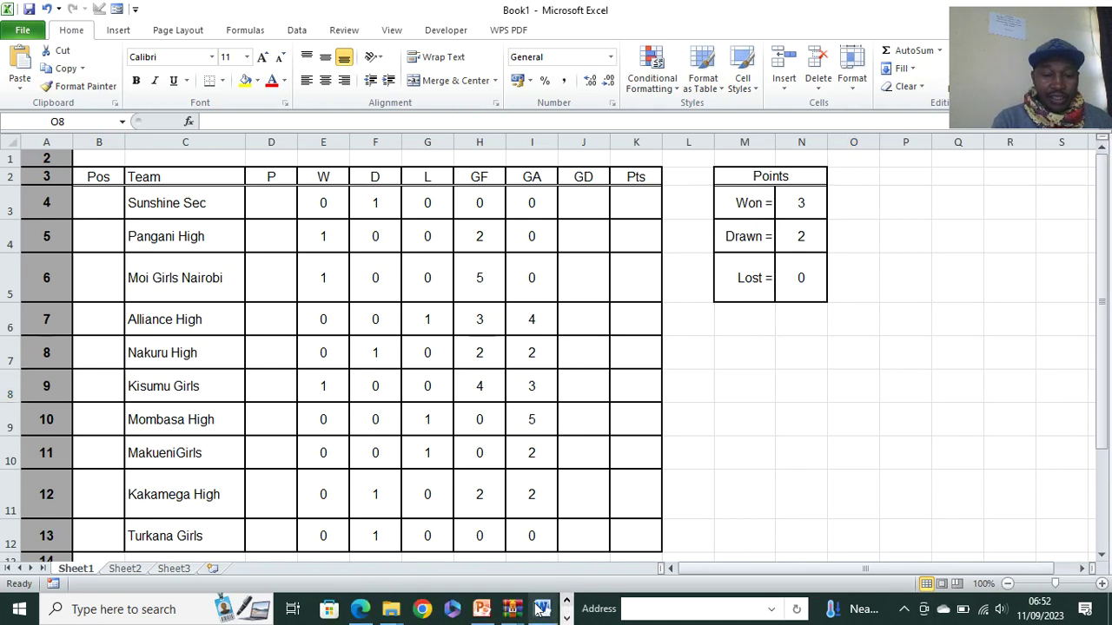
pyautogui.click(544, 610)
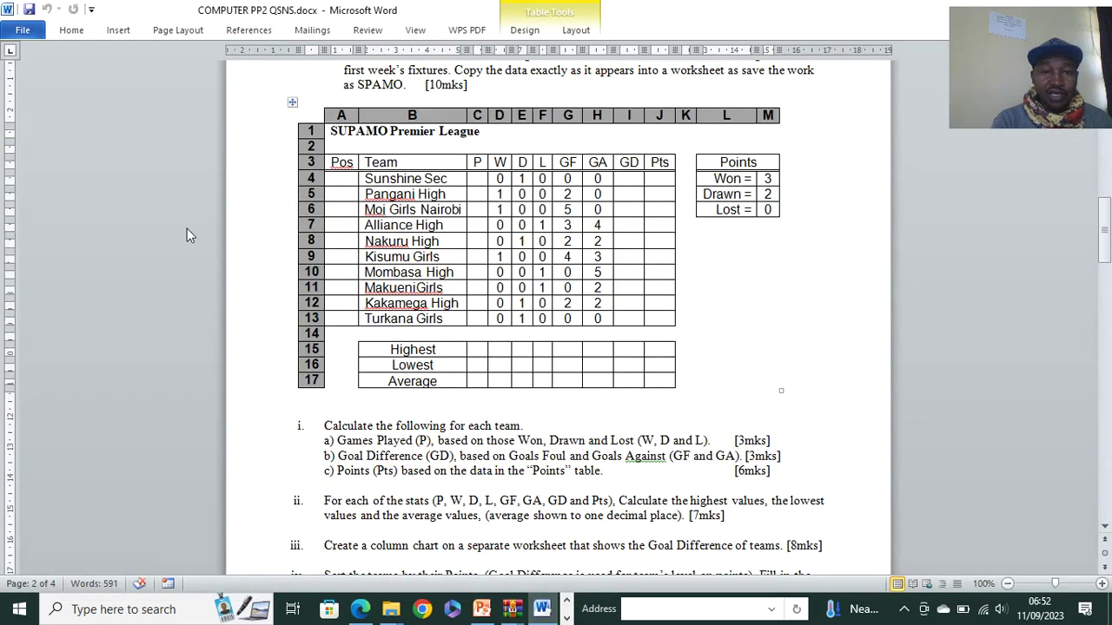
pyautogui.scroll(1, 252, 239)
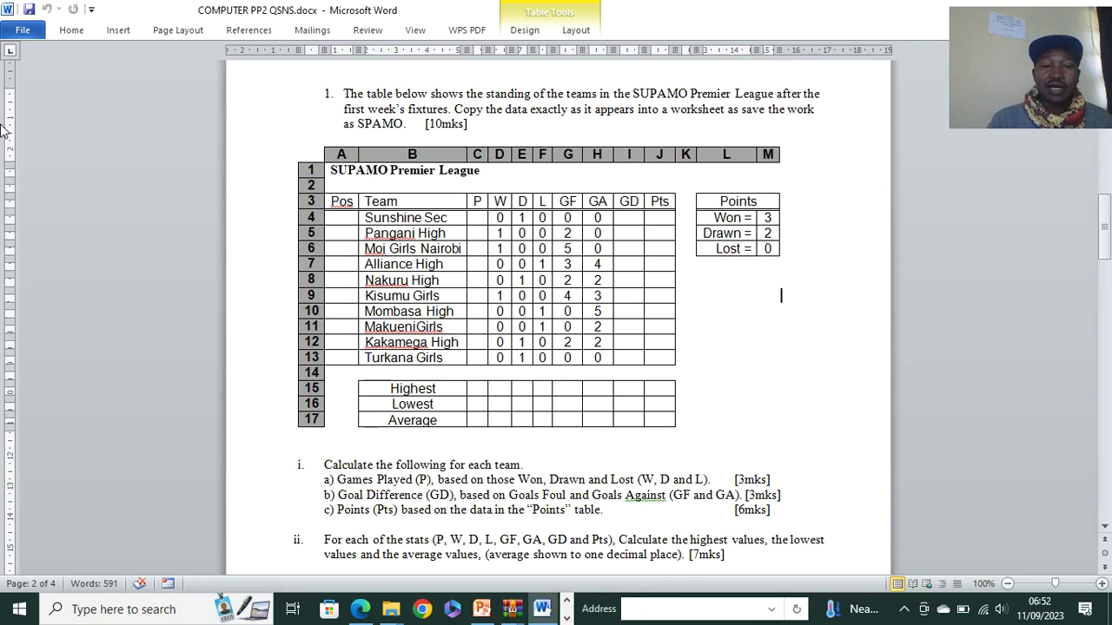
# - In question 1, colour "data exactly" red and make "exactly as it appears" red, bold and underlined
pyautogui.moveTo(399, 127); pyautogui.dragTo(359, 123)
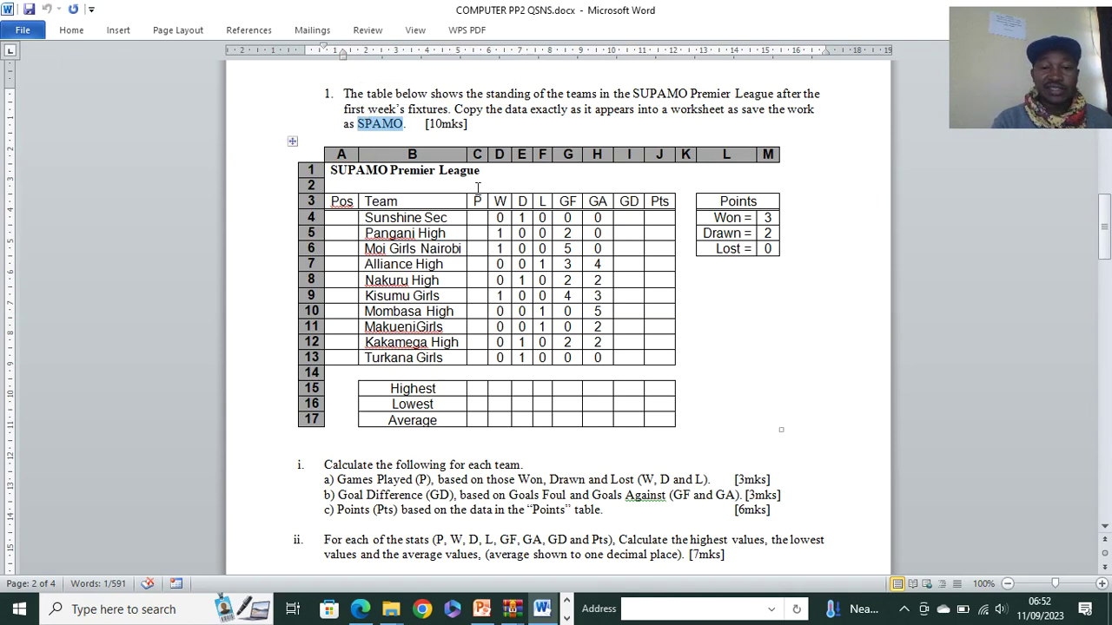
pyautogui.moveTo(569, 109); pyautogui.dragTo(520, 110)
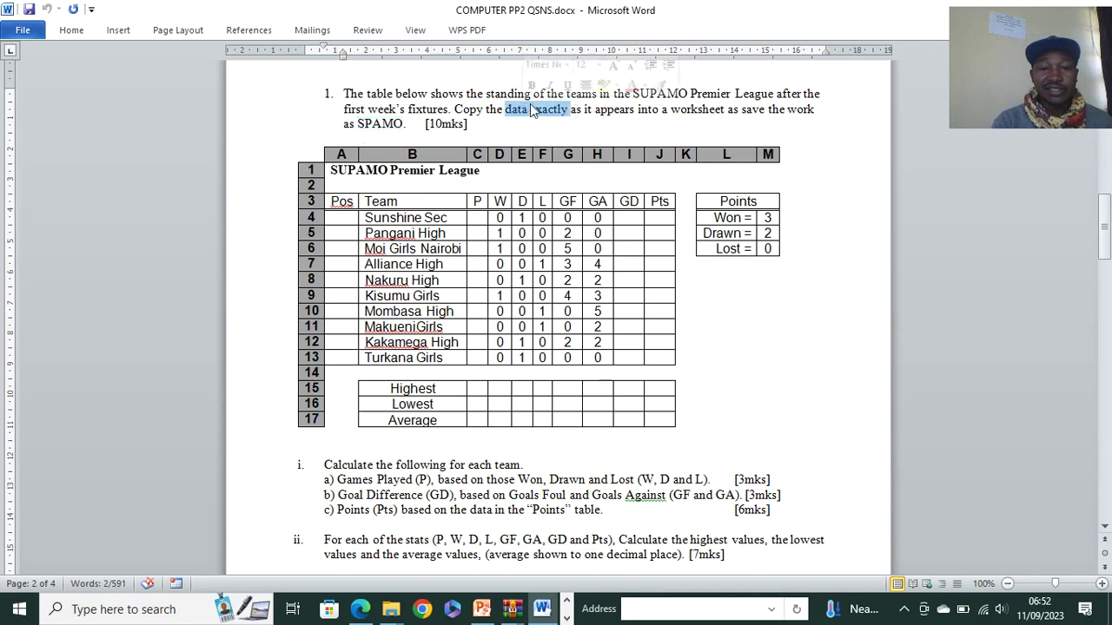
pyautogui.click(596, 132)
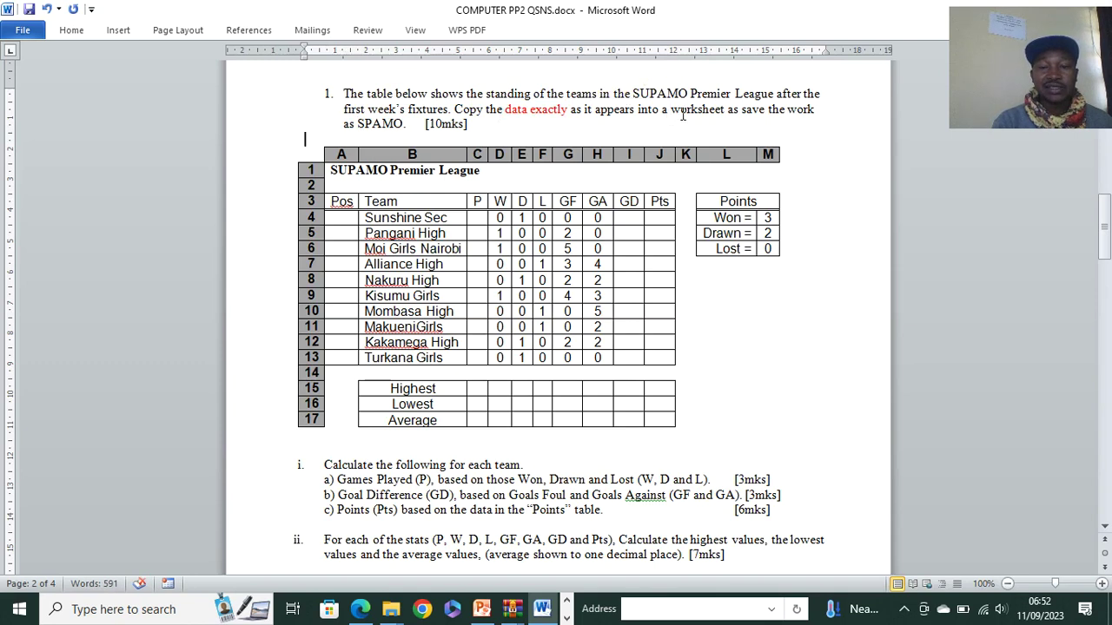
pyautogui.moveTo(638, 110); pyautogui.dragTo(564, 111)
pyautogui.click(570, 84)
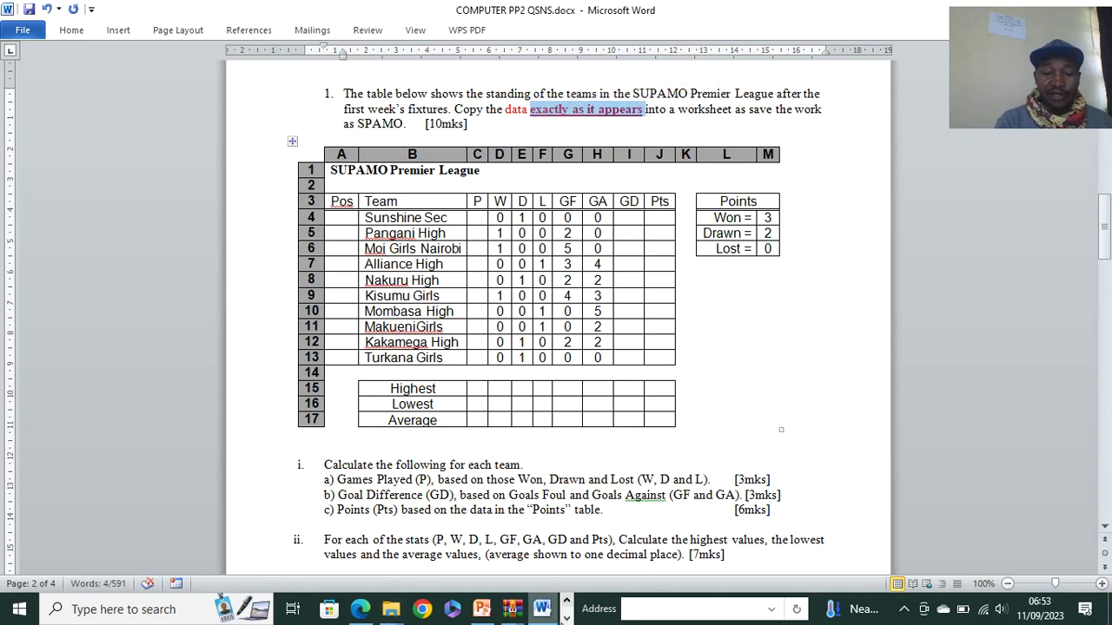
# - Read sub-questions i to v below the league table in the Word document at 120% zoom
pyautogui.click(566, 618)
pyautogui.click(333, 609)
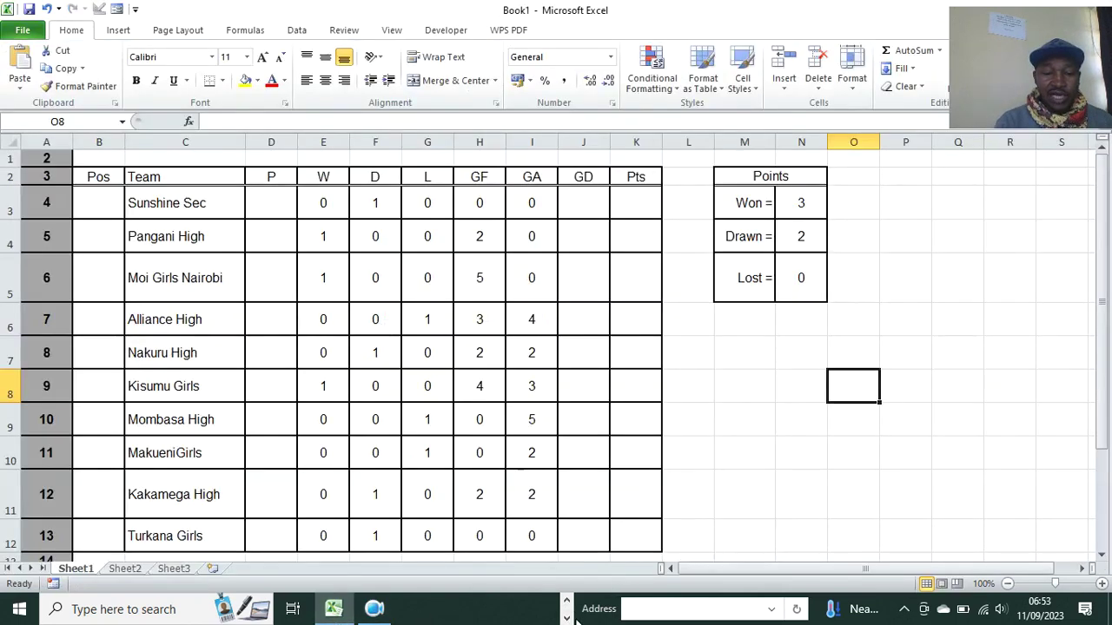
pyautogui.click(566, 619)
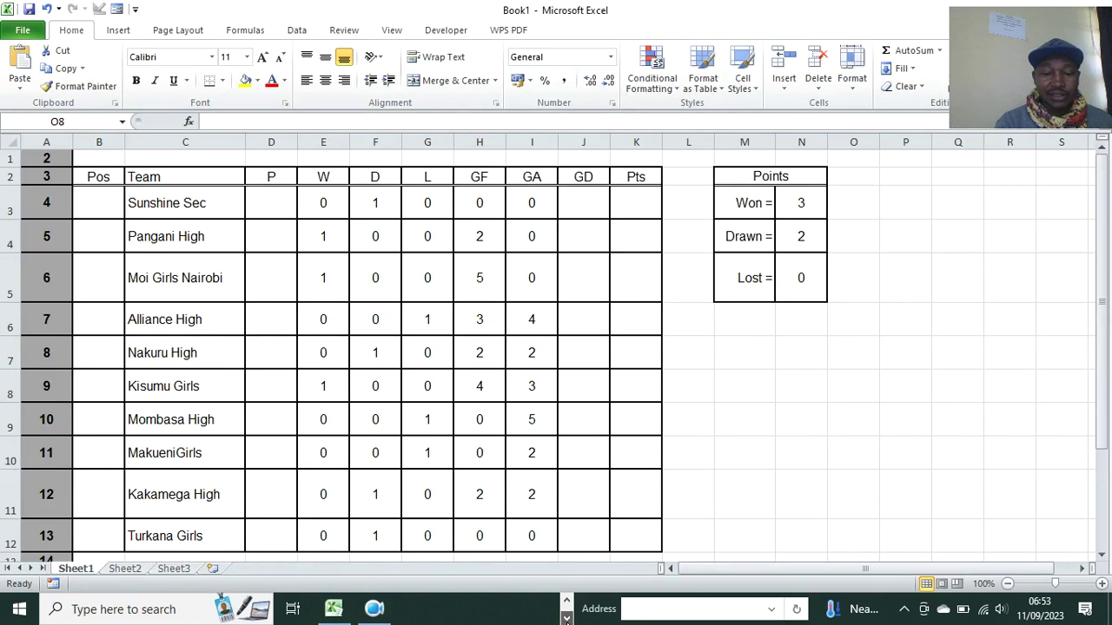
pyautogui.click(567, 600)
pyautogui.click(548, 609)
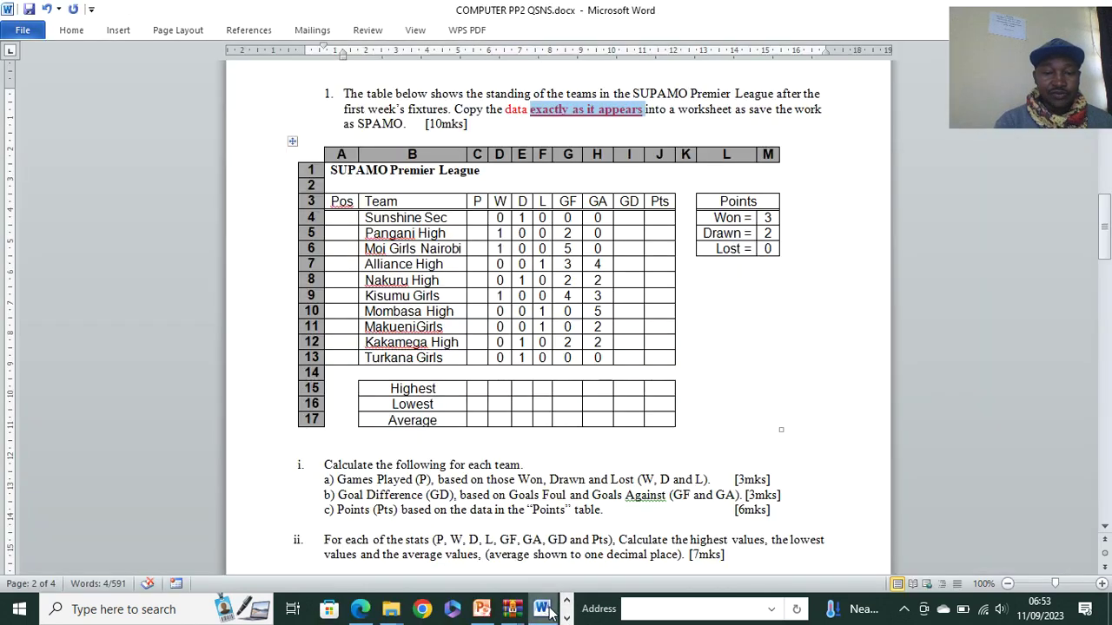
pyautogui.scroll(-1, 317, 465)
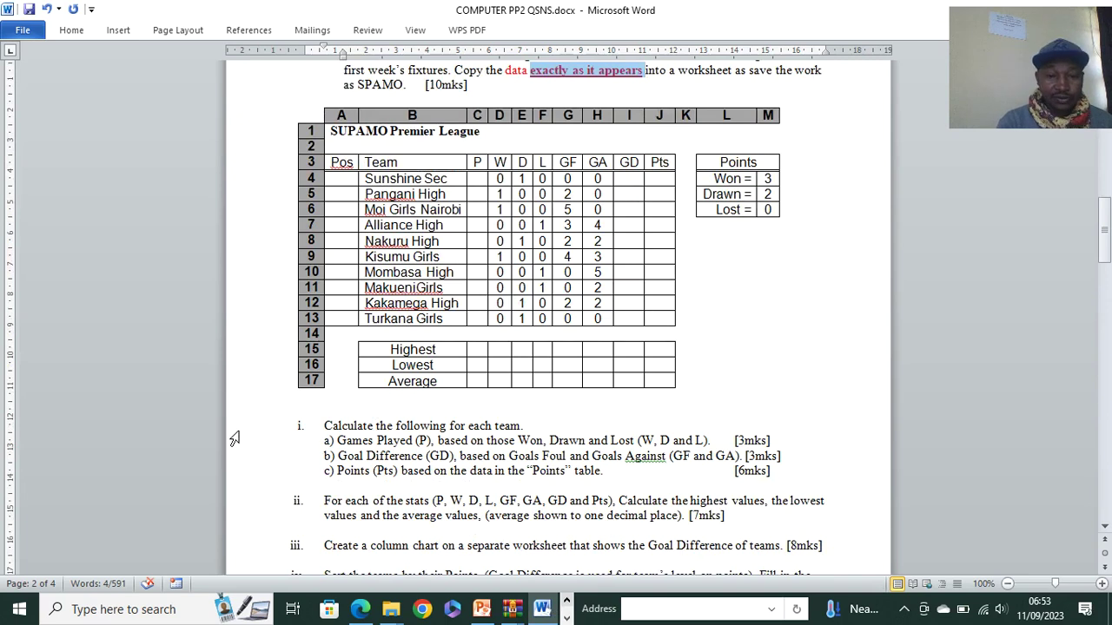
pyautogui.scroll(-2, 230, 432)
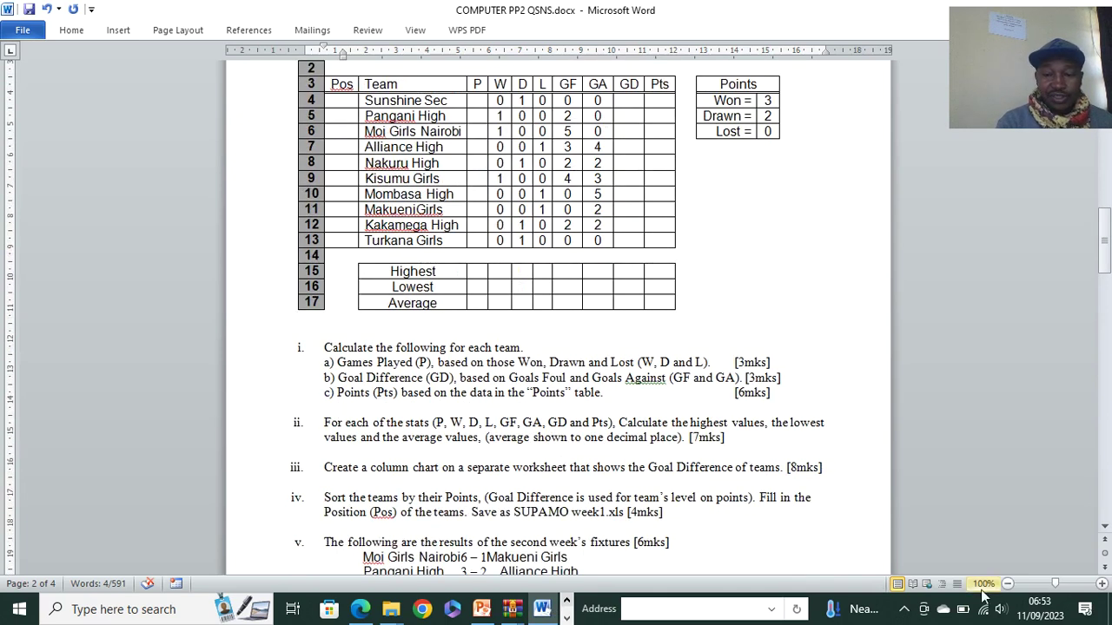
pyautogui.click(1102, 584)
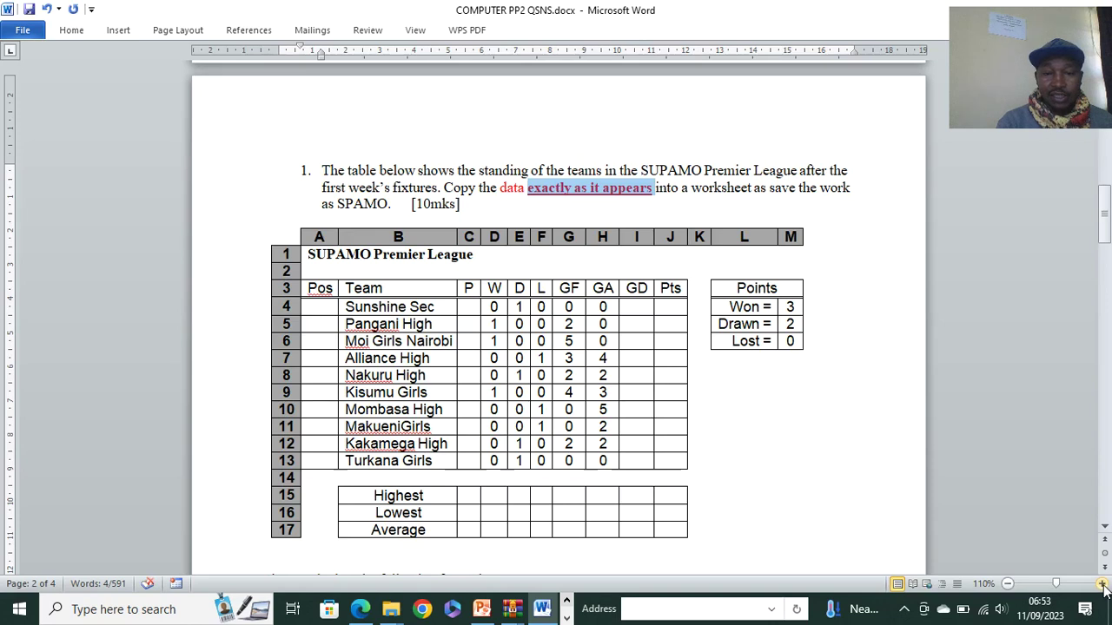
pyautogui.click(1102, 583)
pyautogui.scroll(-6, 721, 443)
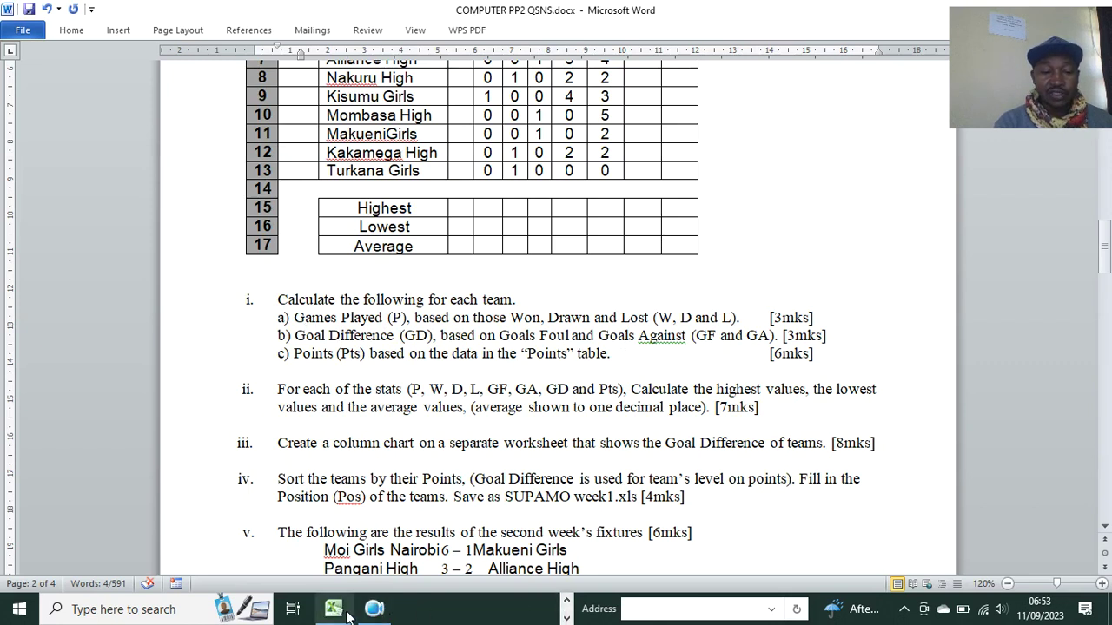
# - Examine the league table headings from P to GA in Excel against the calculation tasks in the Word document
pyautogui.click(333, 609)
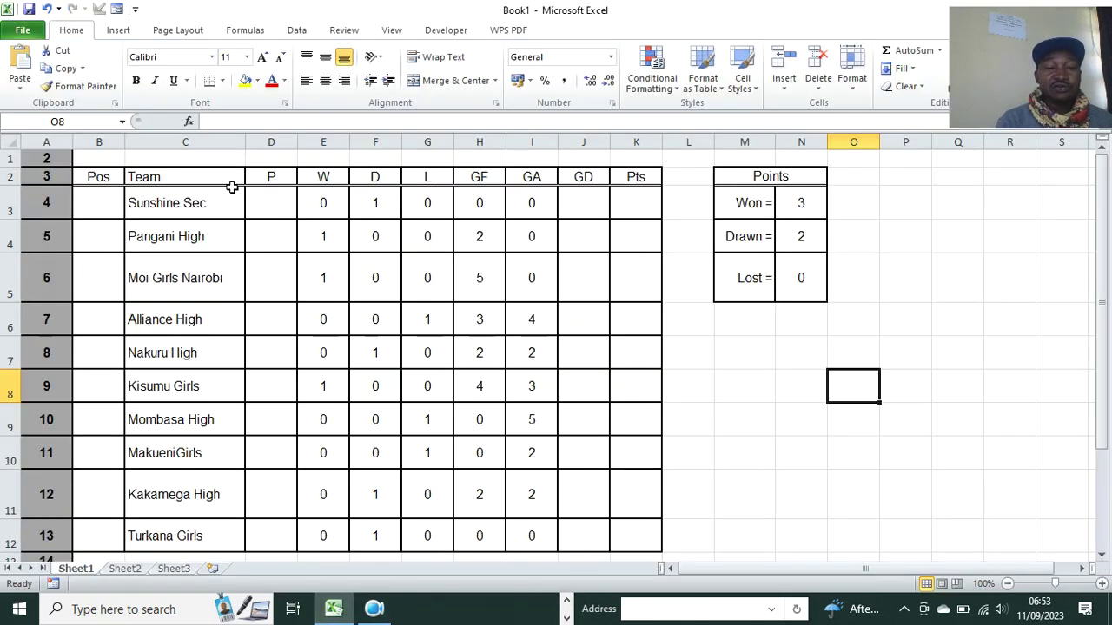
pyautogui.click(275, 176)
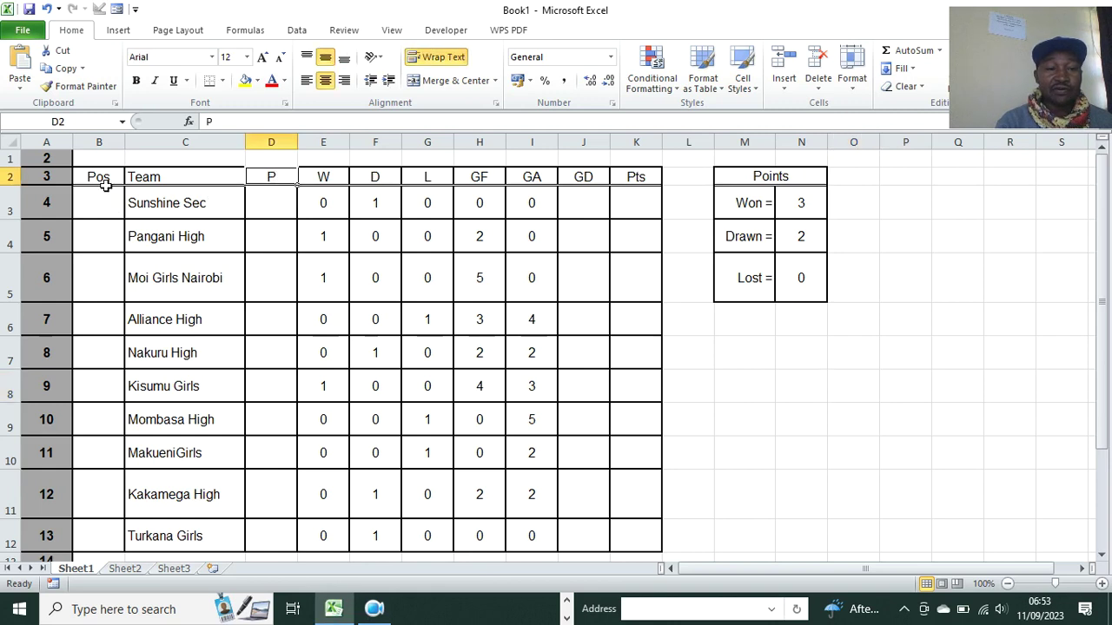
pyautogui.click(323, 177)
pyautogui.click(376, 178)
pyautogui.click(417, 179)
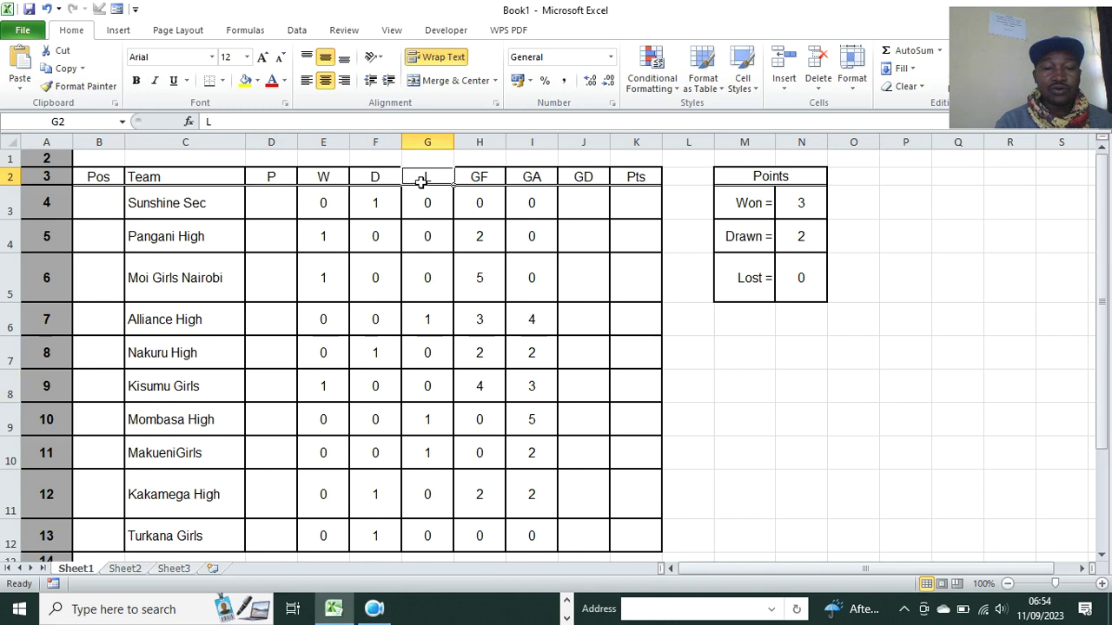
pyautogui.click(466, 178)
pyautogui.click(525, 178)
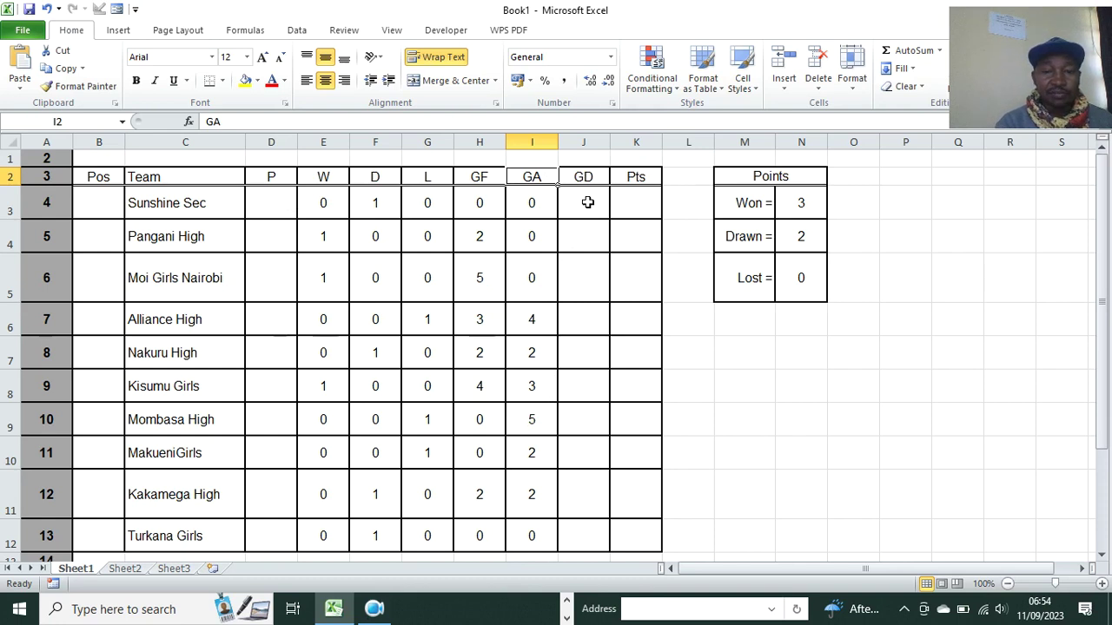
pyautogui.click(542, 609)
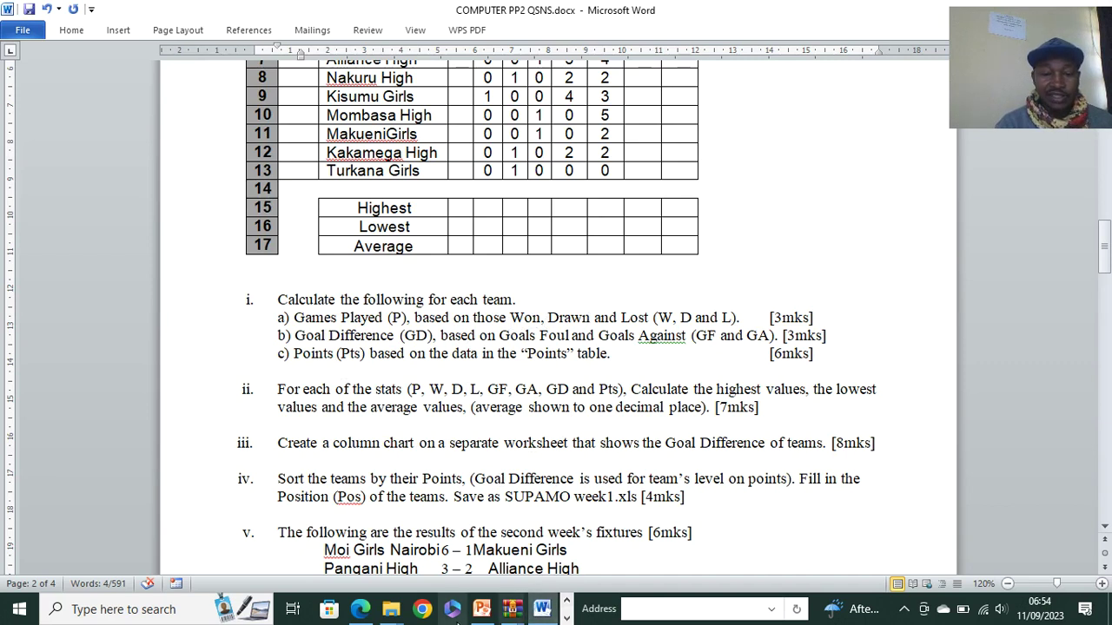
pyautogui.click(567, 618)
# - Insert a column before GD in the Excel league table, headed PLAYED and wide enough for its heading
pyautogui.click(333, 609)
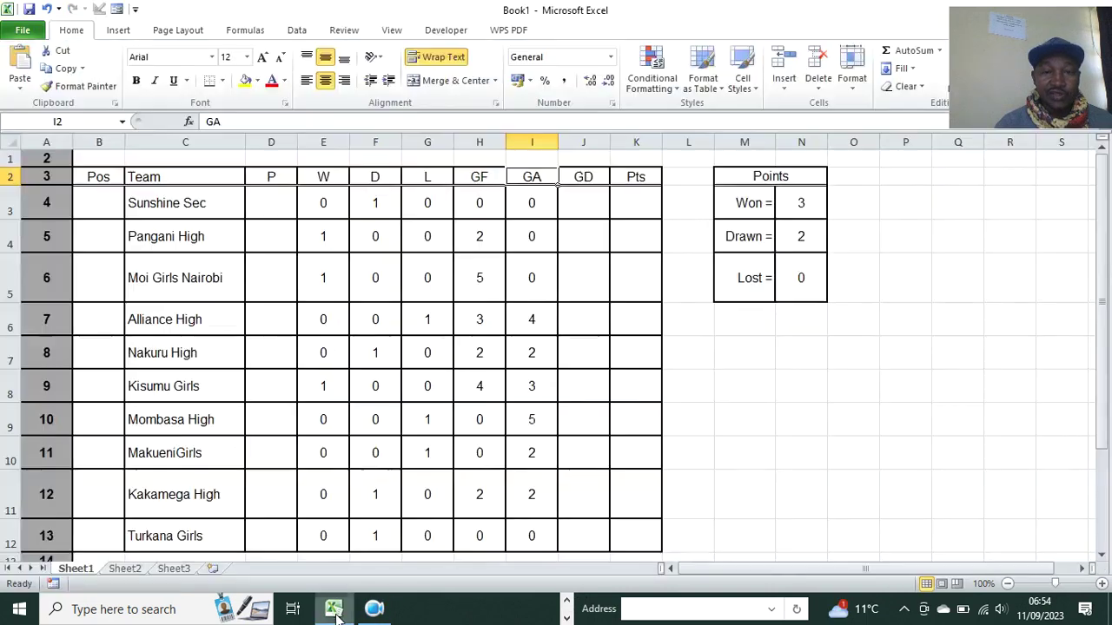
pyautogui.rightClick(581, 145)
pyautogui.click(632, 252)
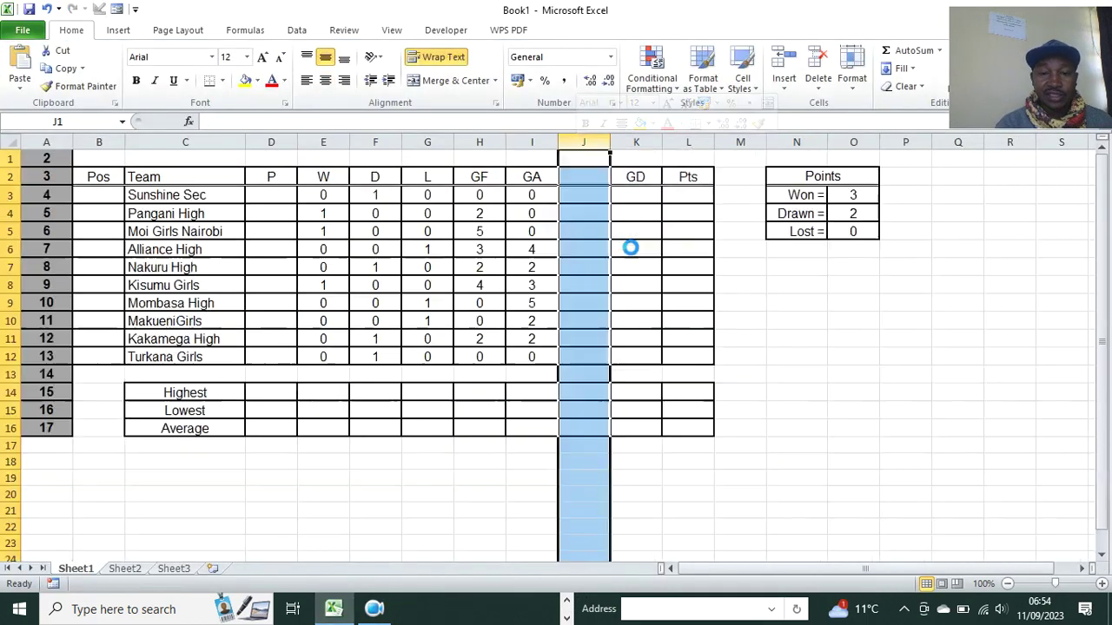
pyautogui.click(581, 179)
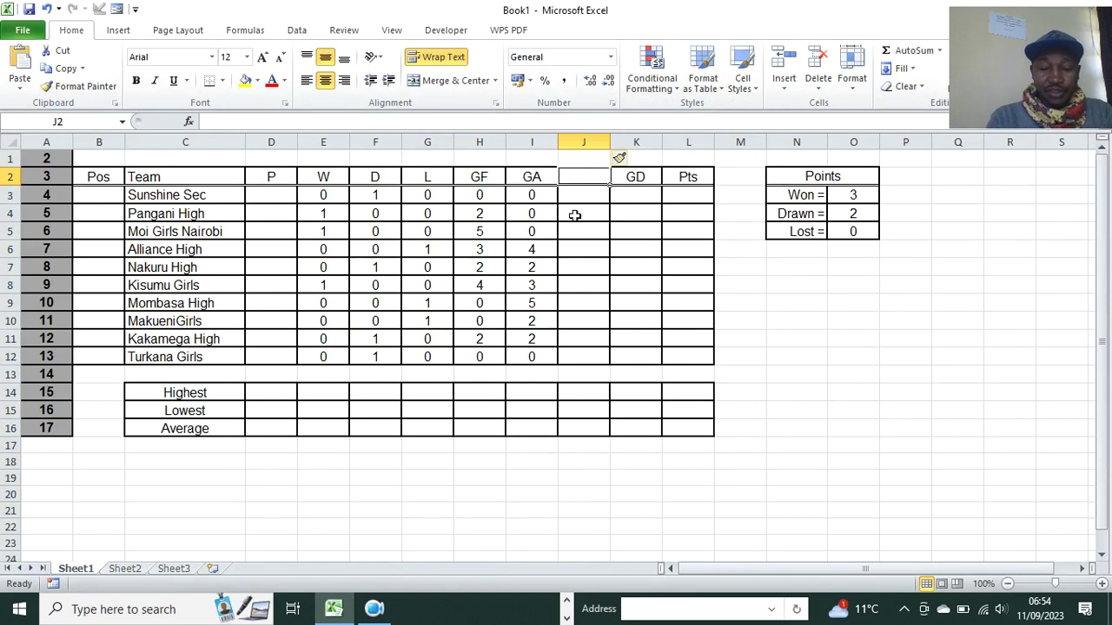
pyautogui.write('PLA')
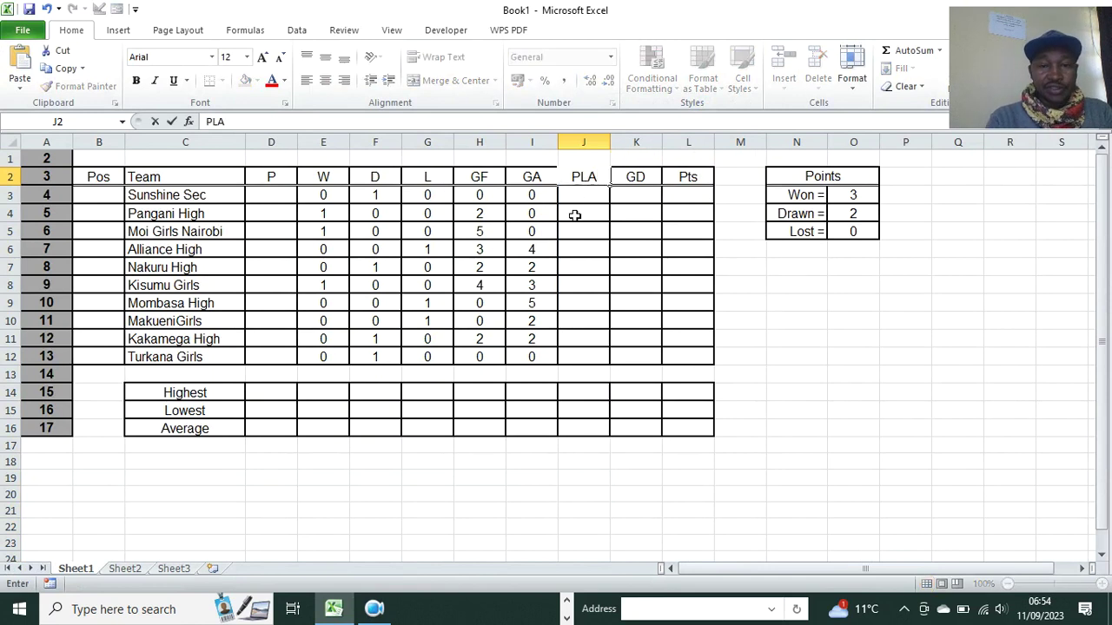
pyautogui.write('YED')
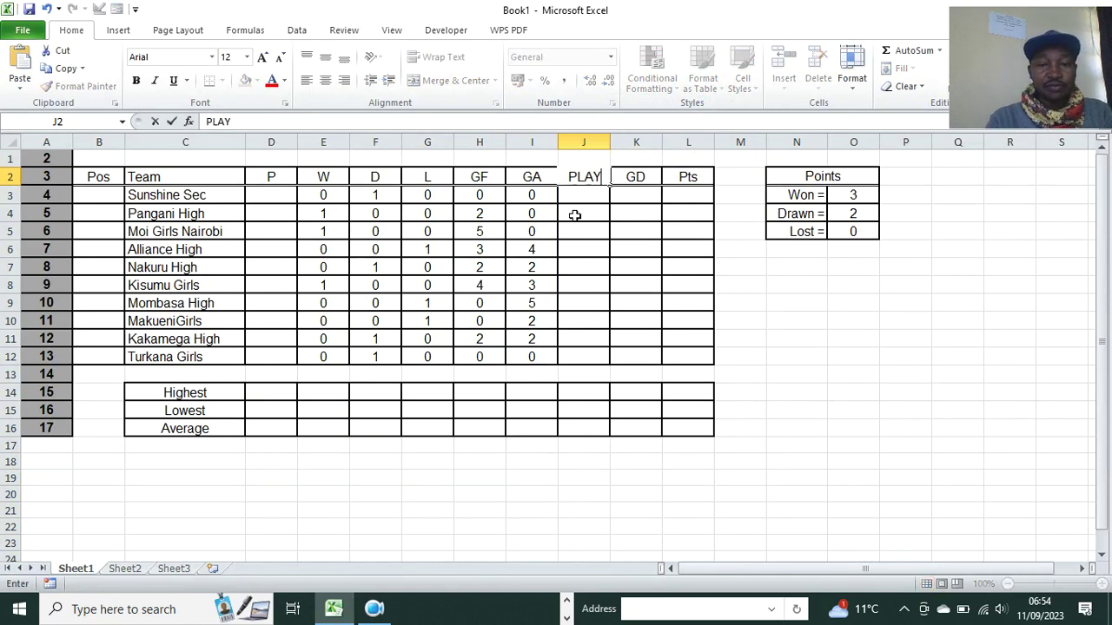
pyautogui.click(641, 259)
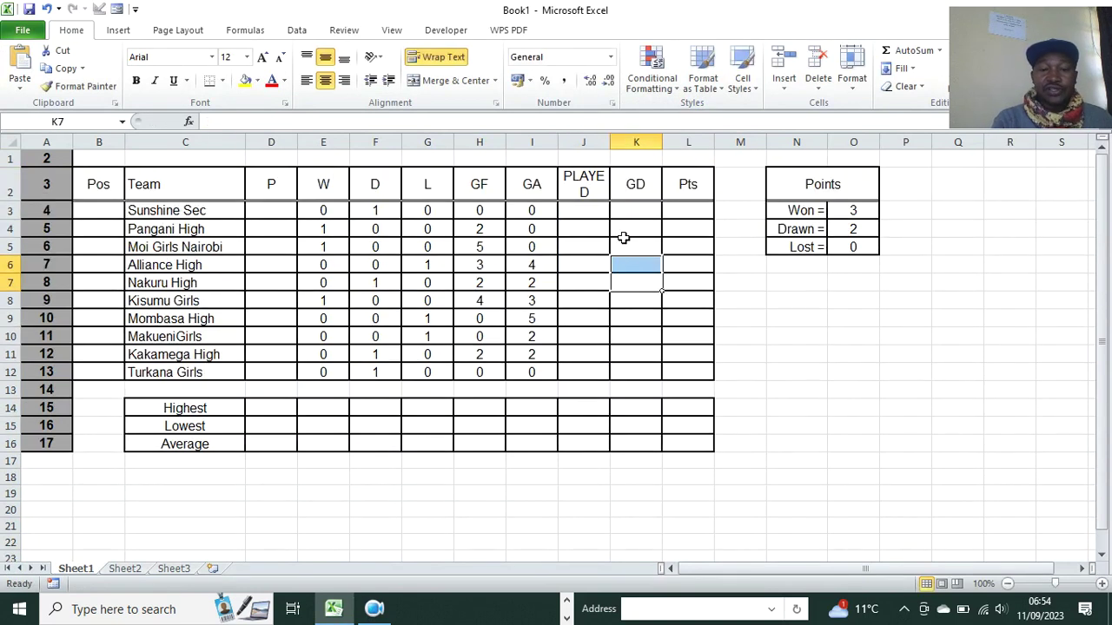
pyautogui.click(636, 142)
pyautogui.doubleClick(614, 139)
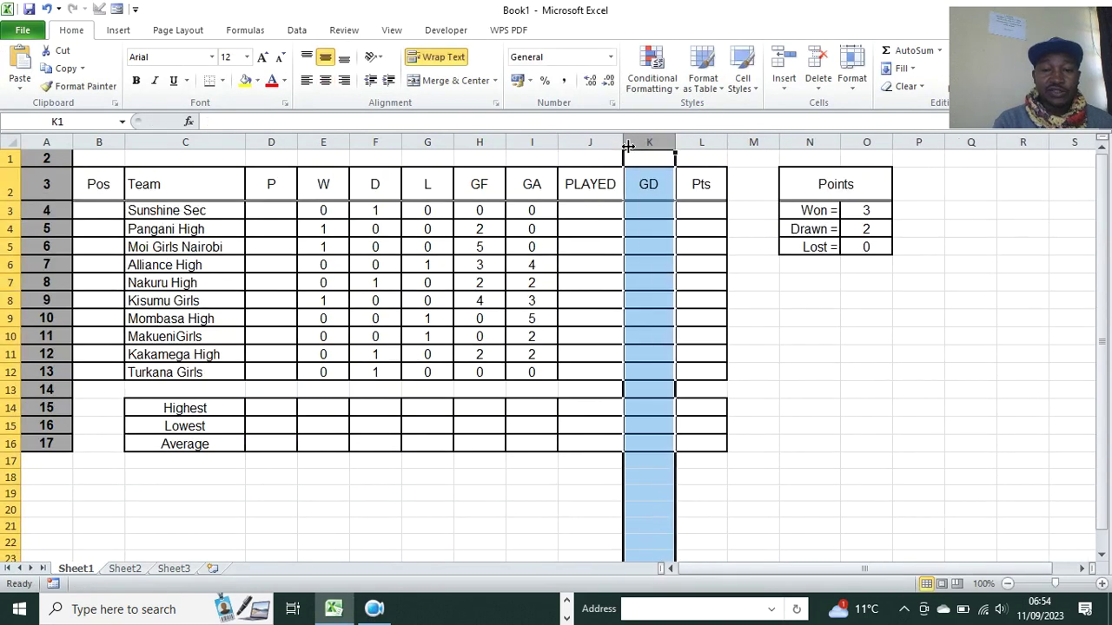
# - Calculate games played with the formula =E3+F3+G3 in J3 and fill it down to J12
pyautogui.click(599, 213)
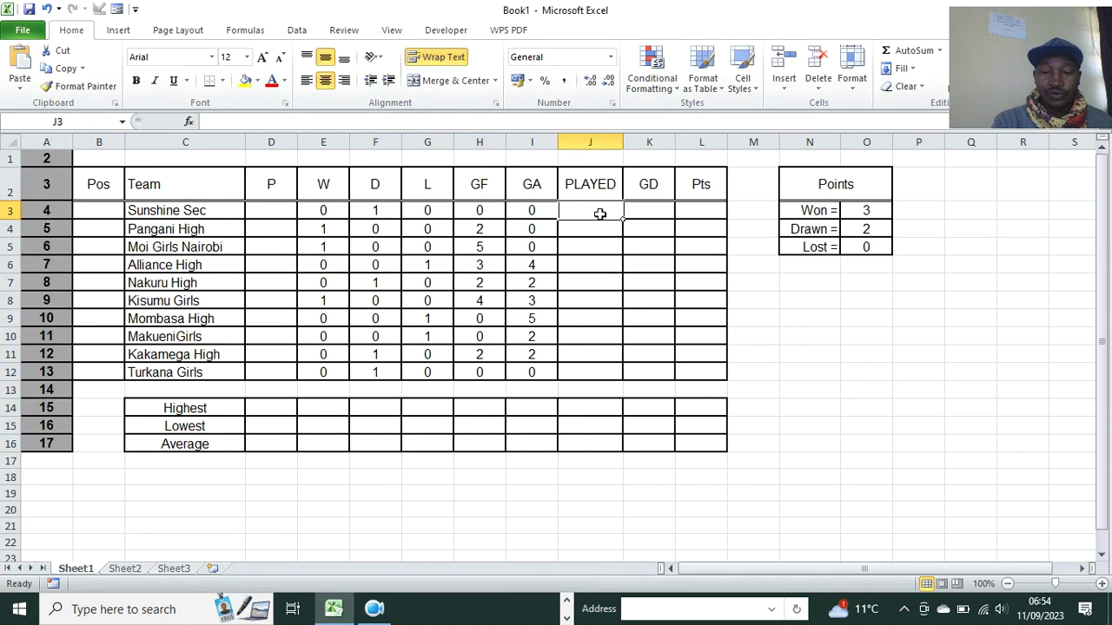
pyautogui.write('=')
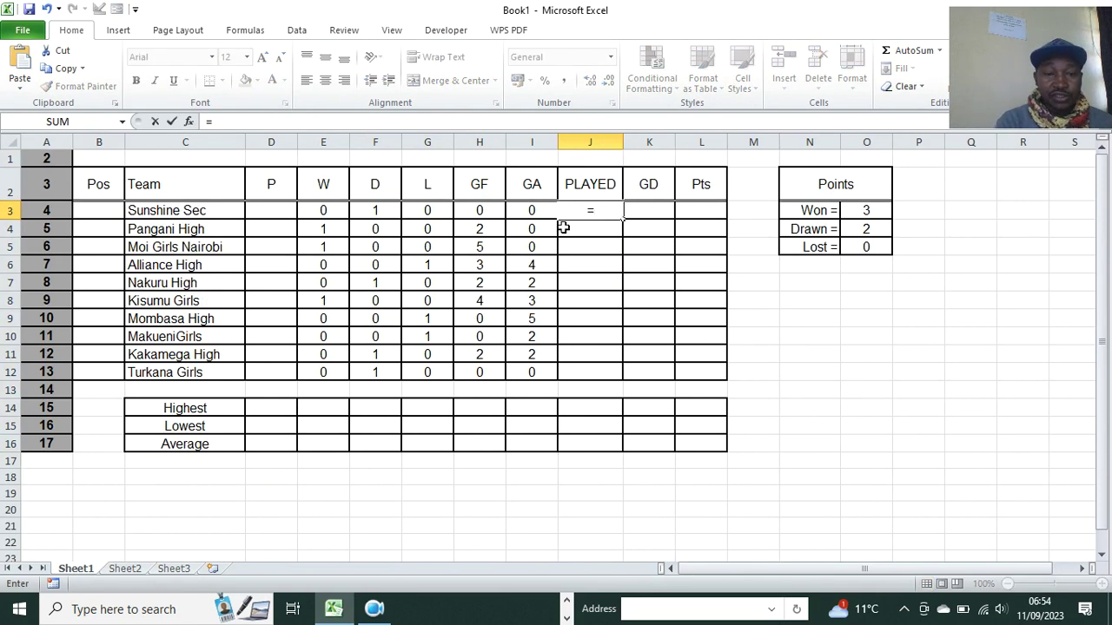
pyautogui.click(329, 212)
pyautogui.write('+')
pyautogui.click(371, 212)
pyautogui.write('+')
pyautogui.click(424, 216)
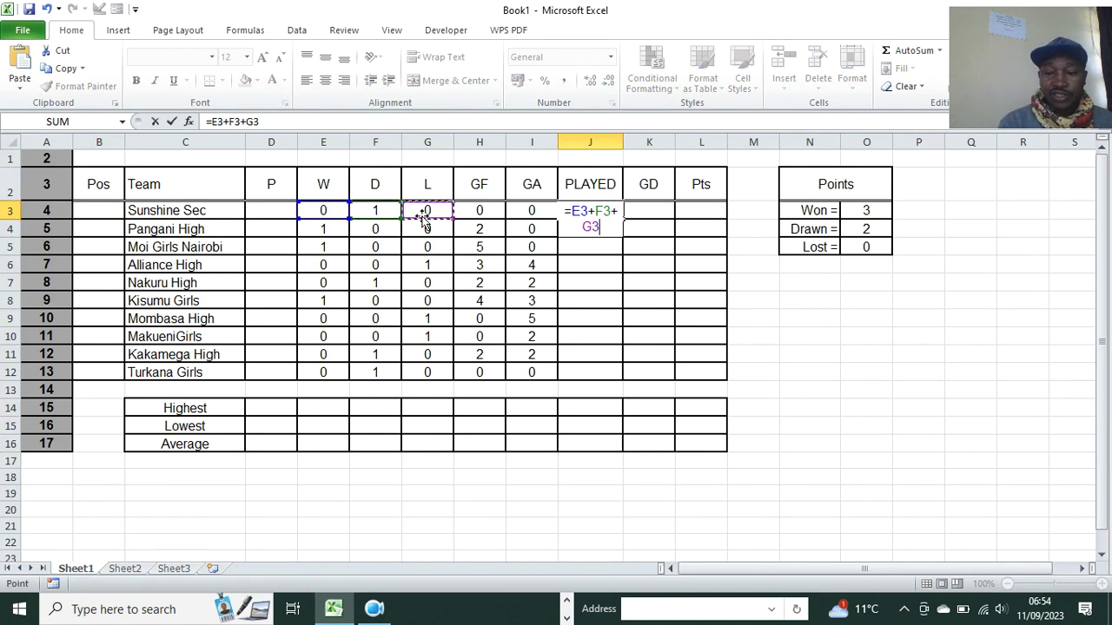
pyautogui.press('Return')
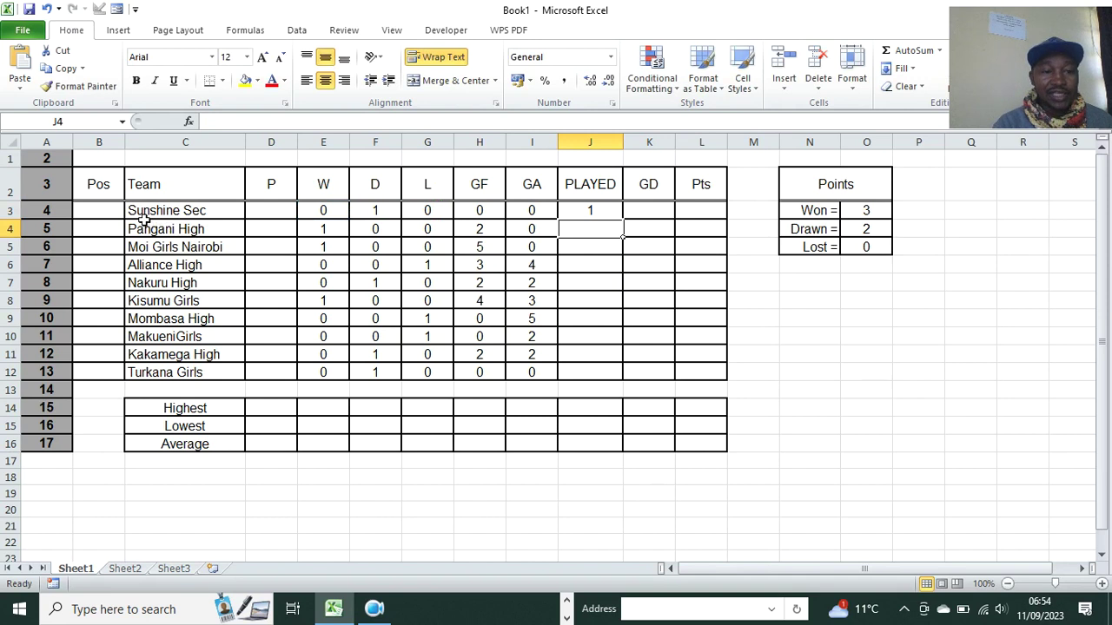
pyautogui.click(579, 210)
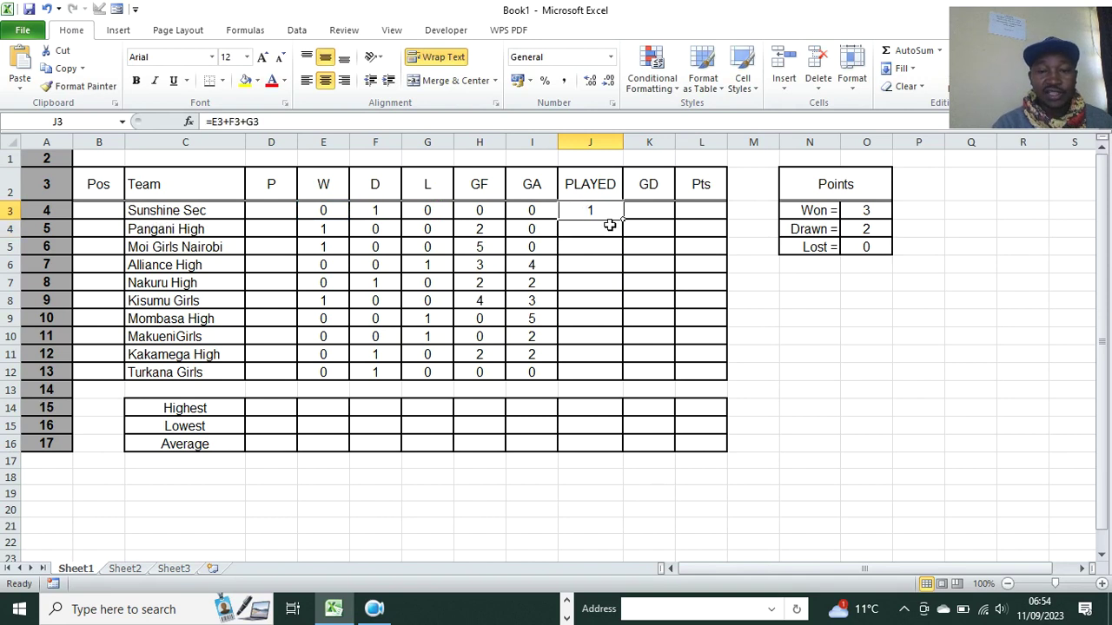
pyautogui.moveTo(623, 219); pyautogui.dragTo(622, 373)
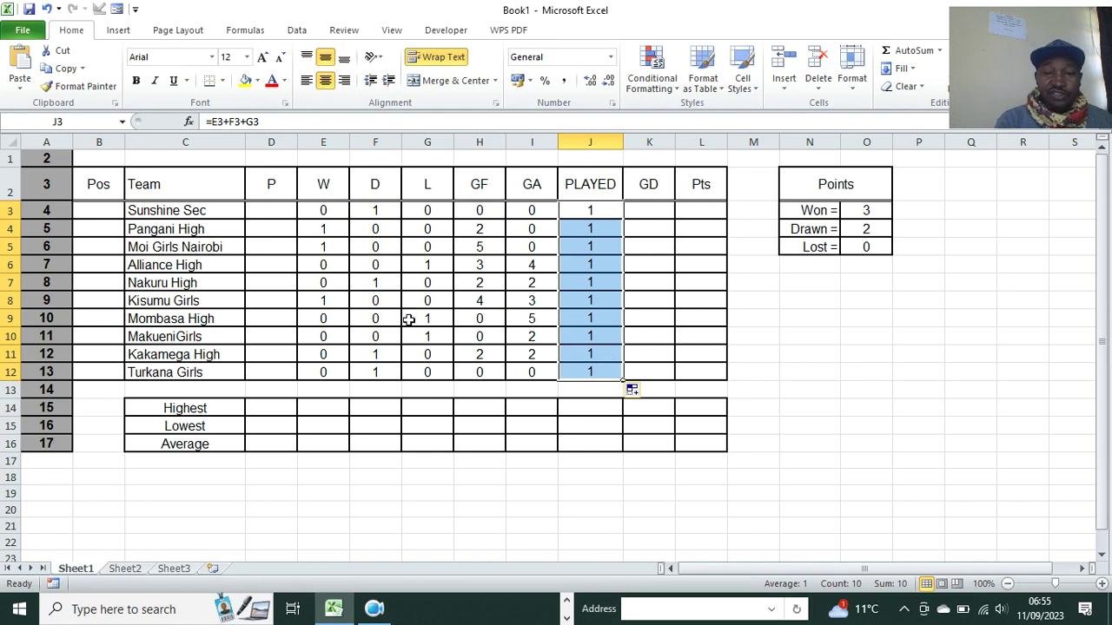
# - Calculate the goal difference with the formula =H3-I3 in K3 and fill it down to K12
pyautogui.click(631, 211)
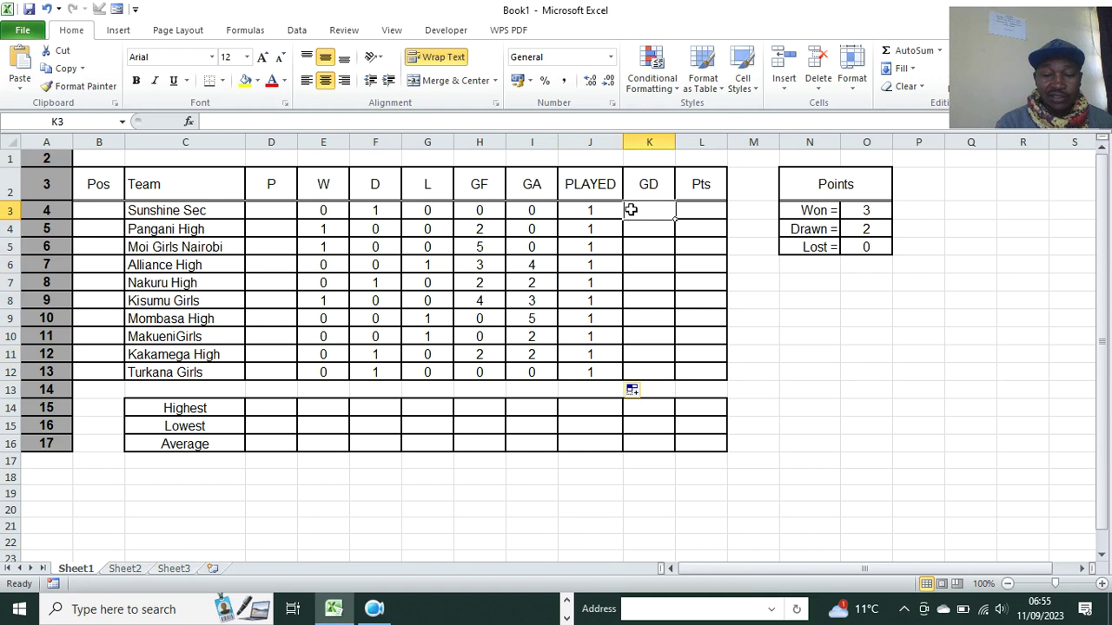
pyautogui.write('=')
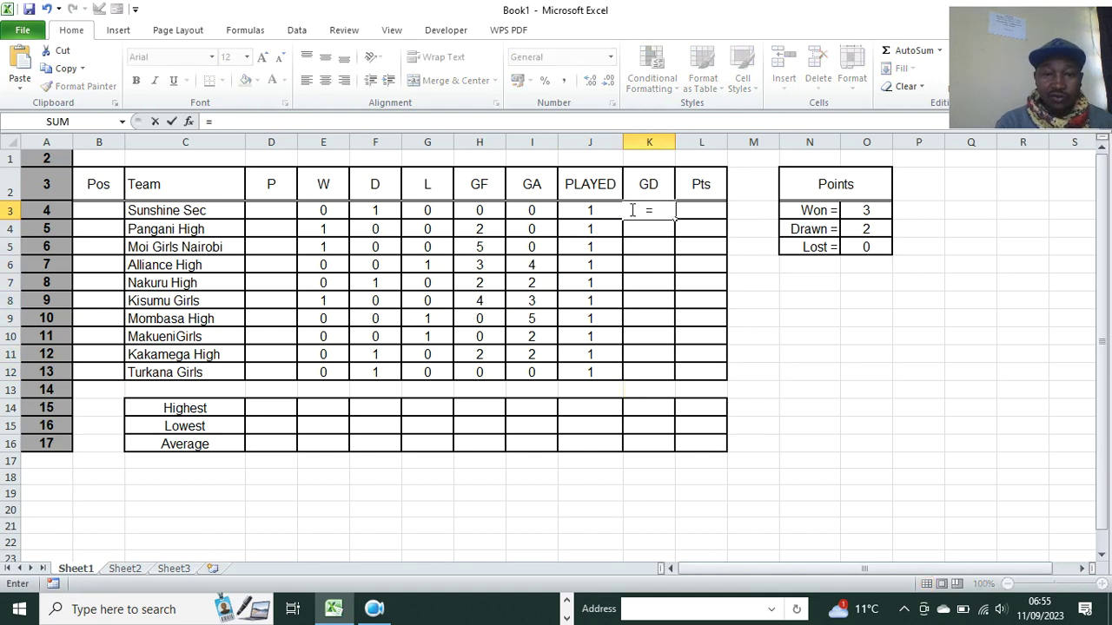
pyautogui.click(479, 210)
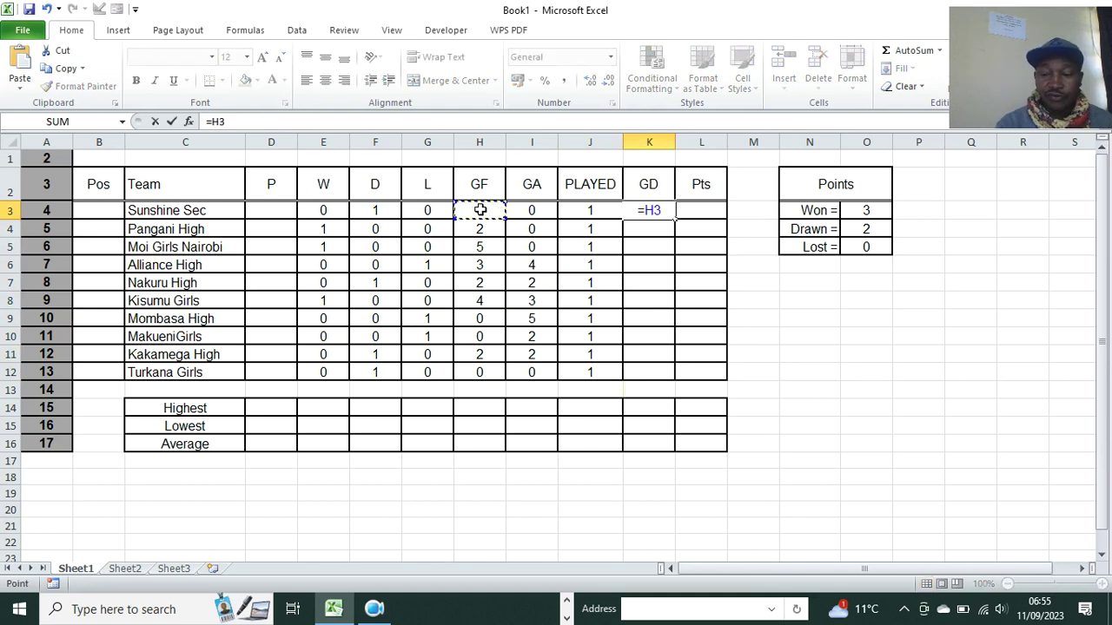
pyautogui.write('-')
pyautogui.click(530, 211)
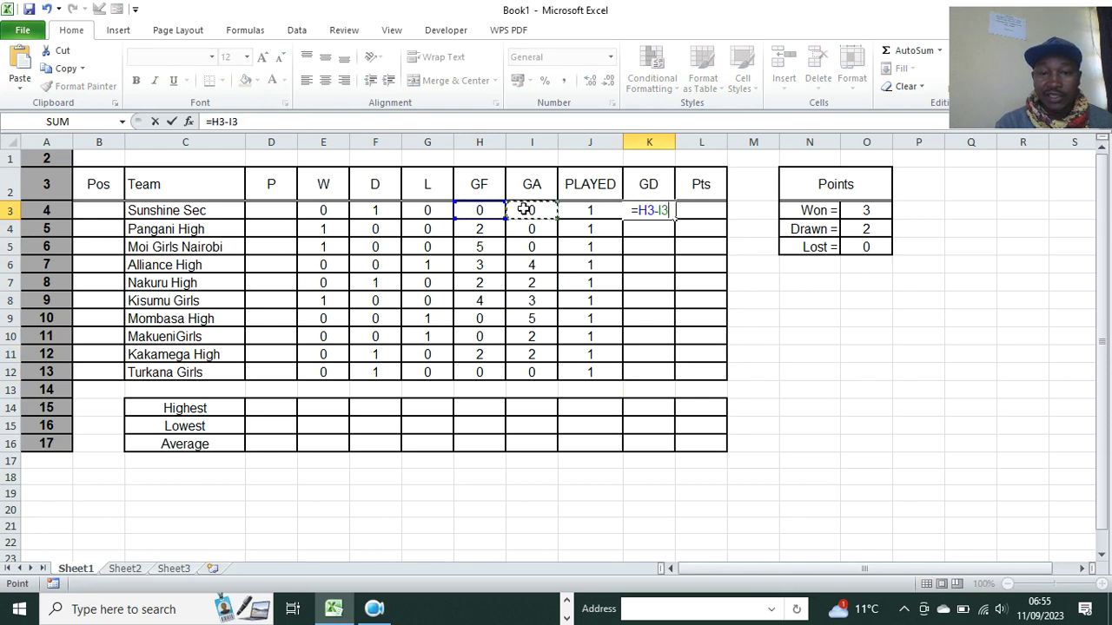
pyautogui.press('Return')
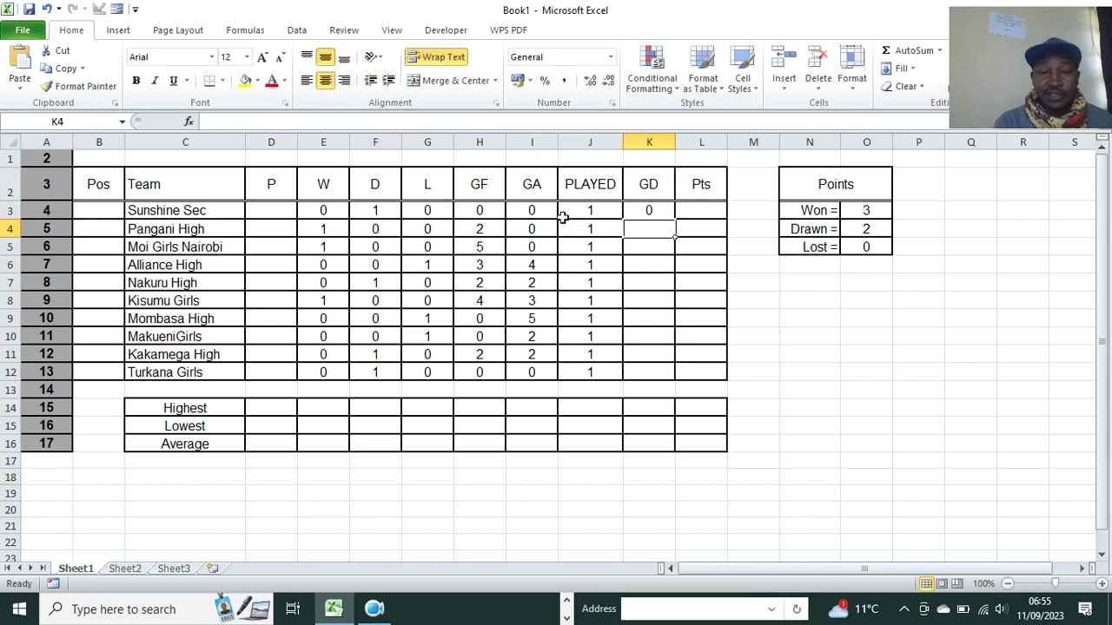
pyautogui.click(644, 214)
pyautogui.moveTo(670, 223); pyautogui.dragTo(661, 371)
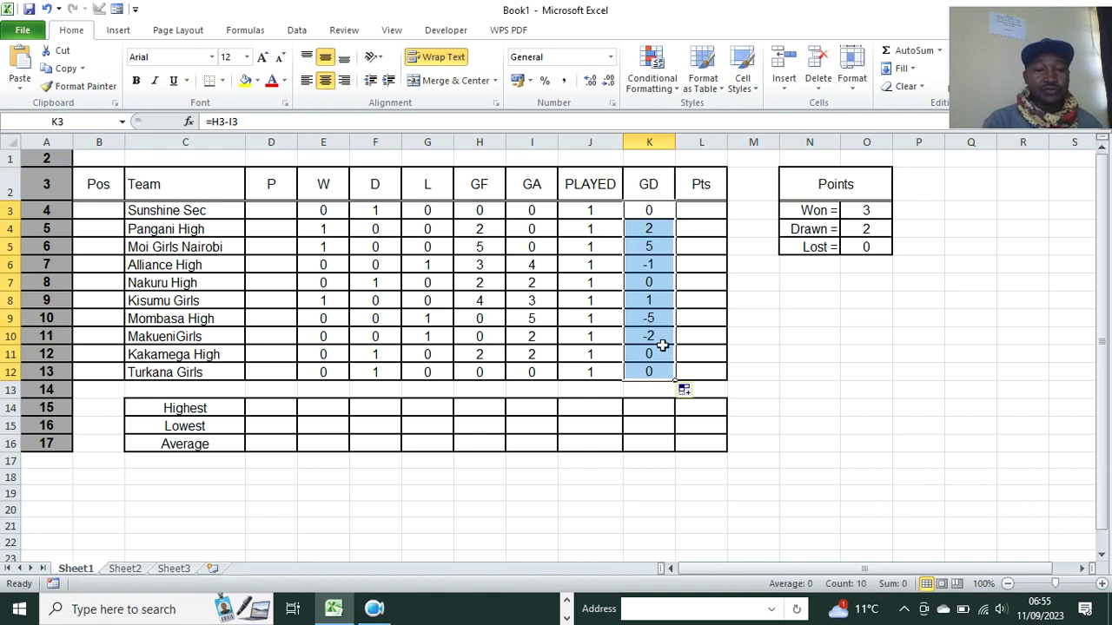
# - Delete the PLAYED column from the league table
pyautogui.click(271, 212)
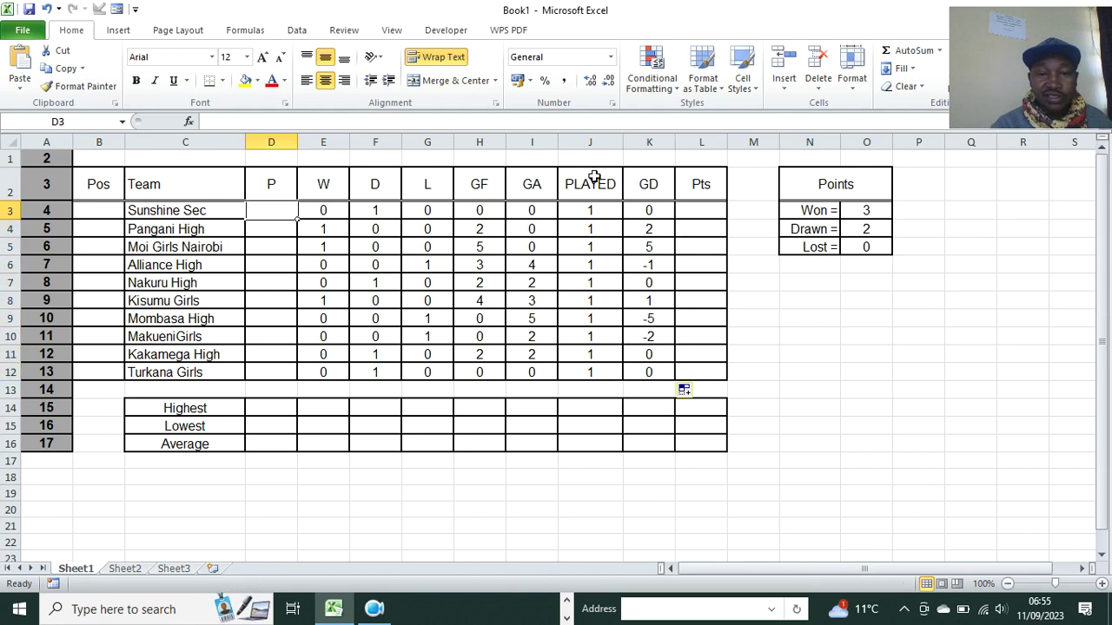
pyautogui.rightClick(587, 141)
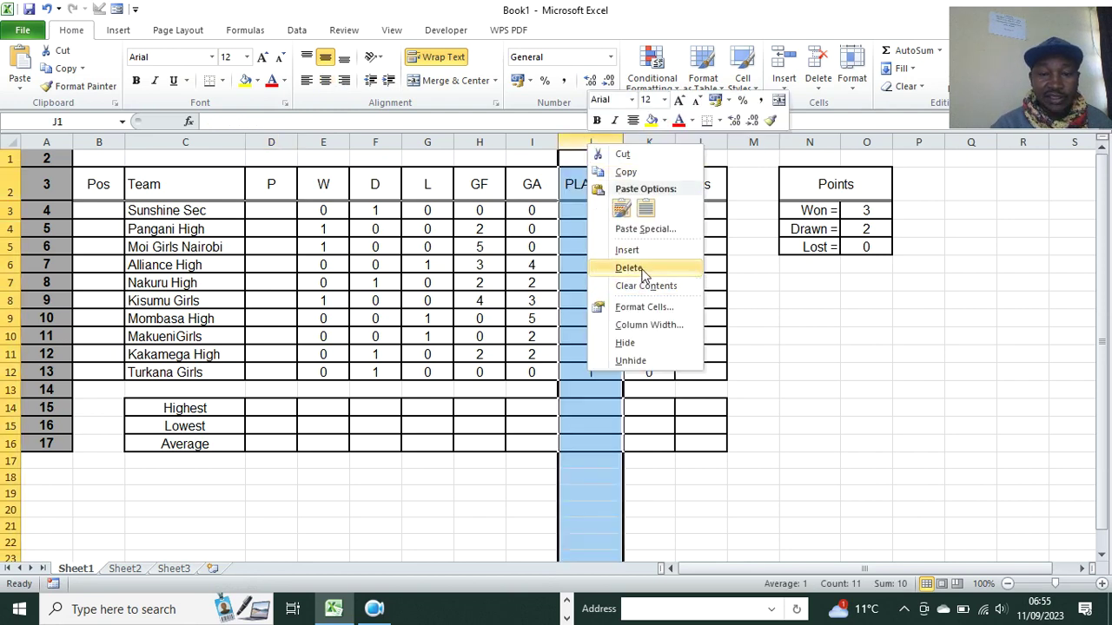
pyautogui.click(627, 267)
# - Calculate games played in the P column with the formula =E3+F3+G3 in D3 and fill it down to D12
pyautogui.click(272, 197)
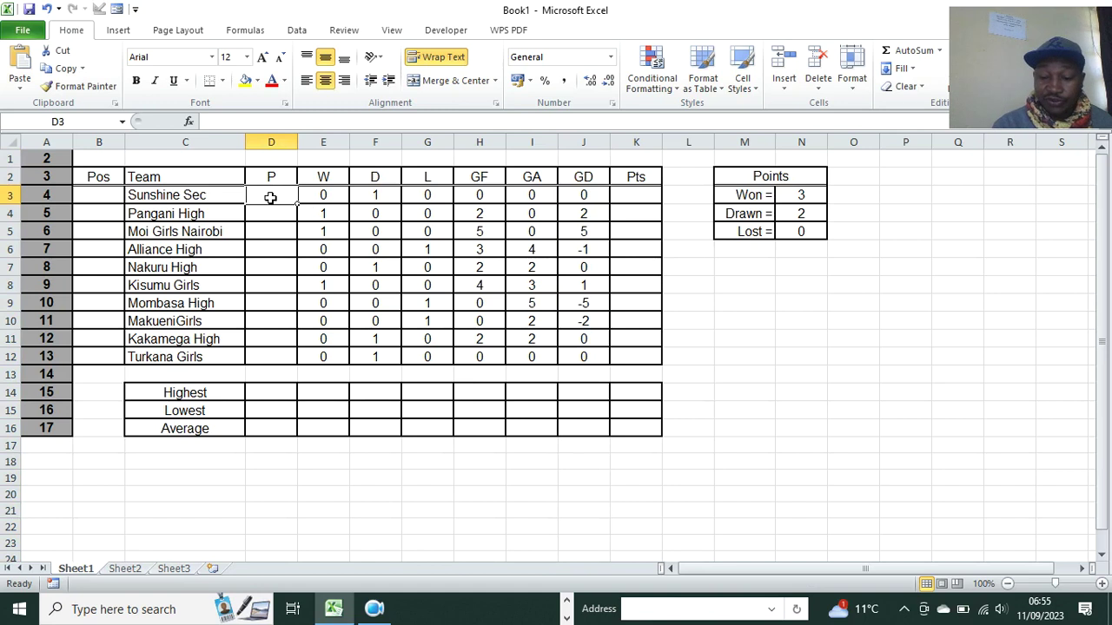
pyautogui.write('=')
pyautogui.click(338, 193)
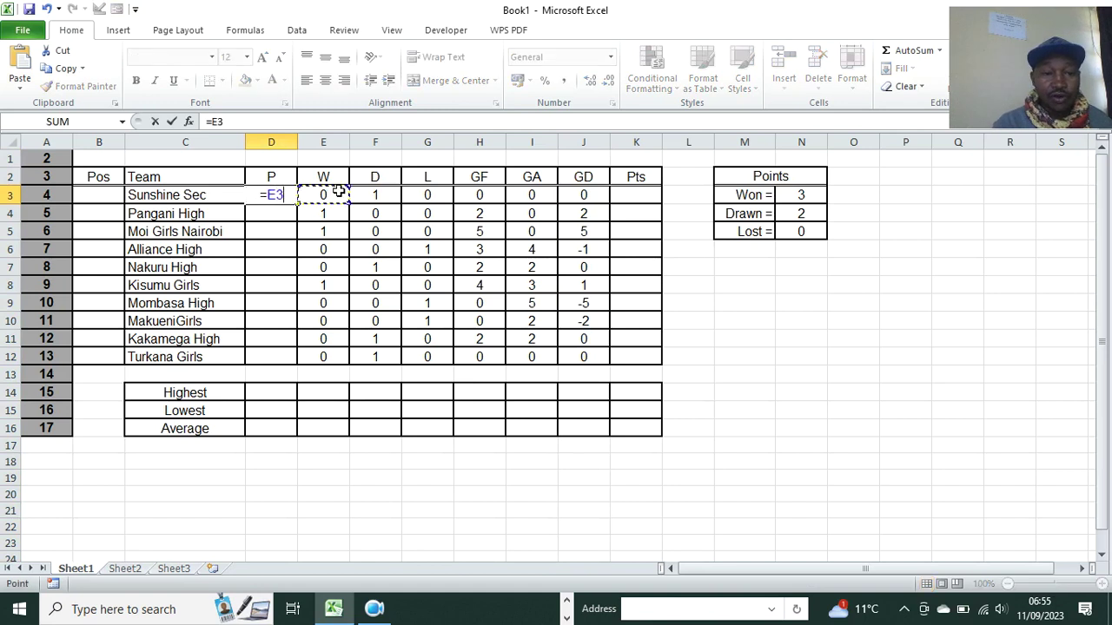
pyautogui.write('+')
pyautogui.click(363, 193)
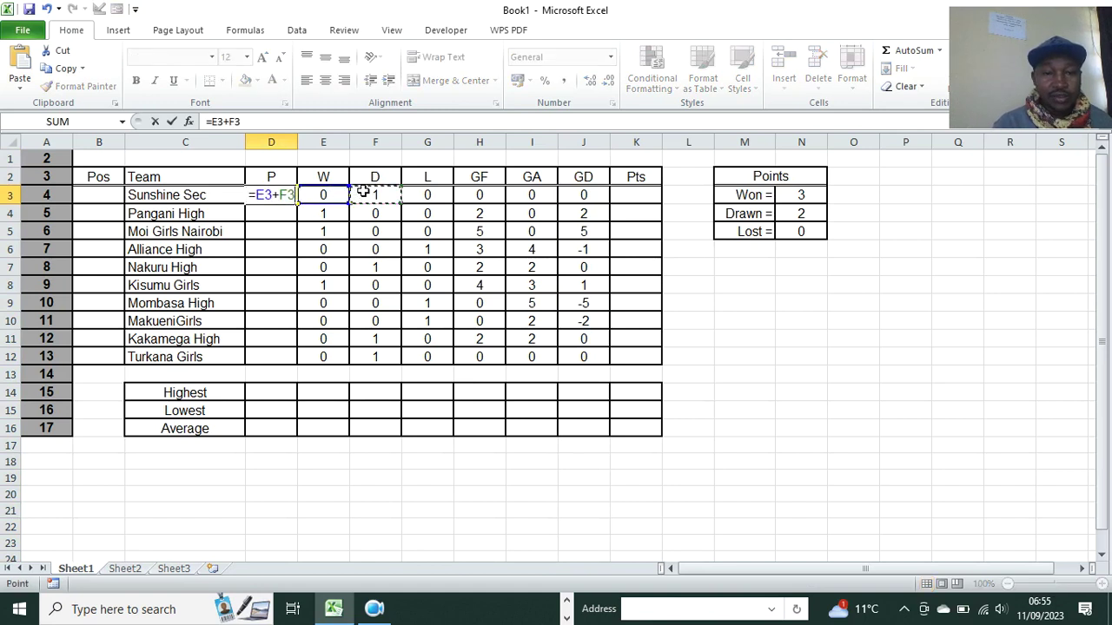
pyautogui.write('+')
pyautogui.click(426, 196)
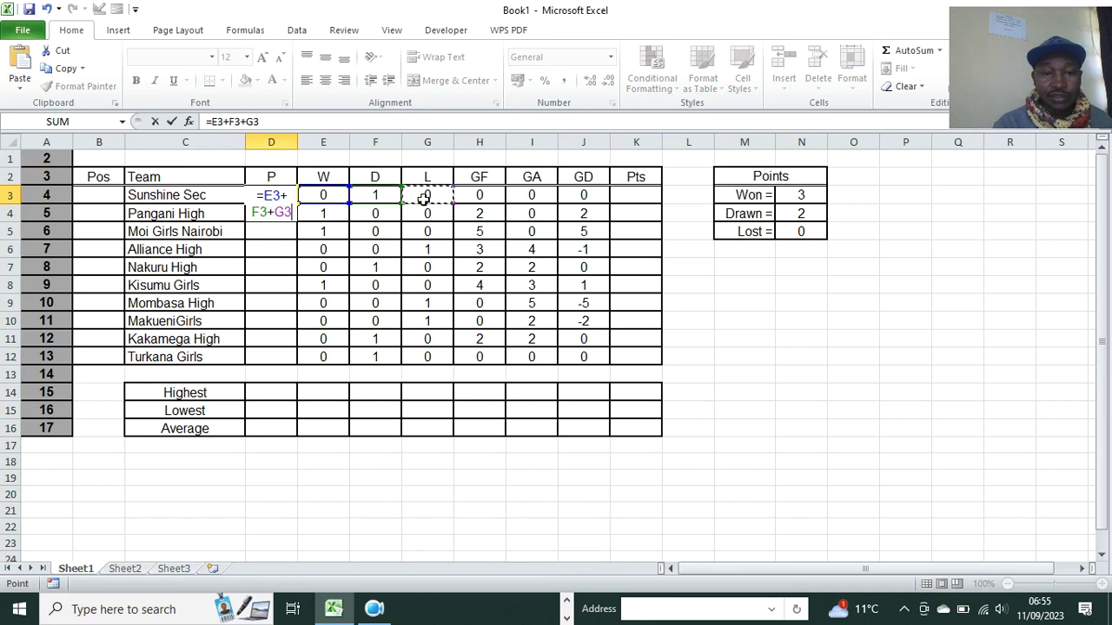
pyautogui.press('Return')
pyautogui.click(278, 196)
pyautogui.moveTo(296, 204); pyautogui.dragTo(289, 363)
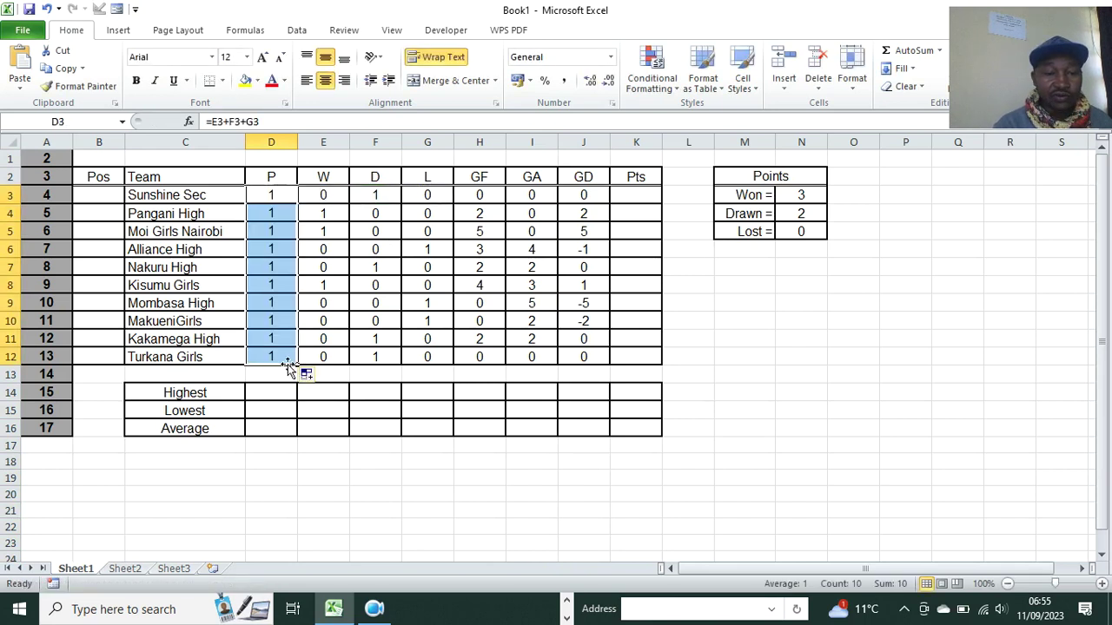
# - Save the workbook in the Documents folder as SPAMO in Excel Workbook format
pyautogui.click(626, 198)
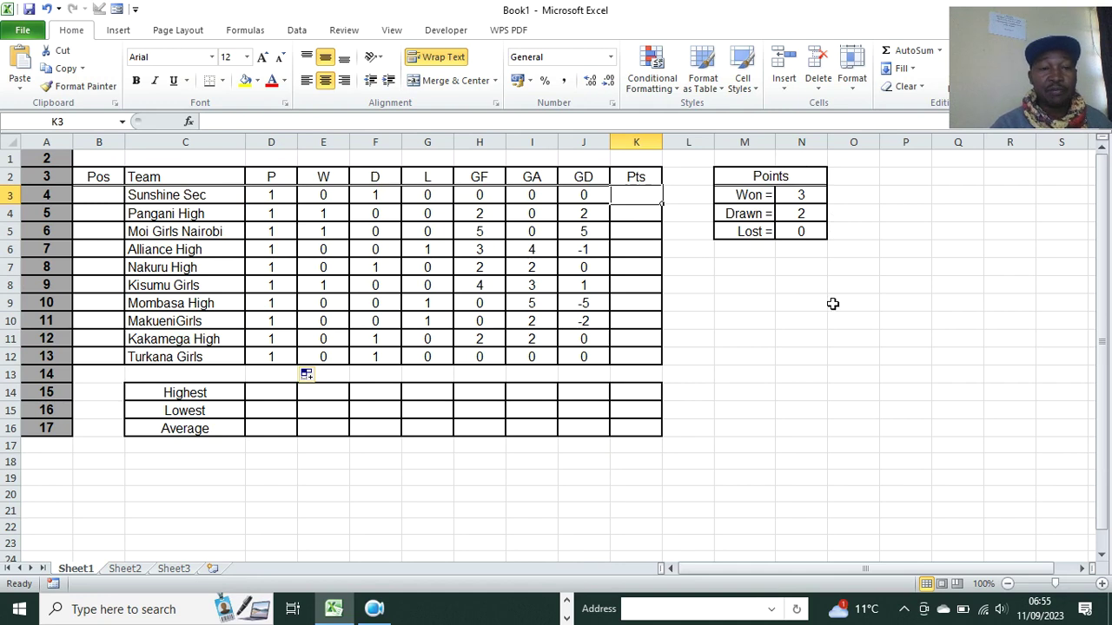
pyautogui.click(23, 33)
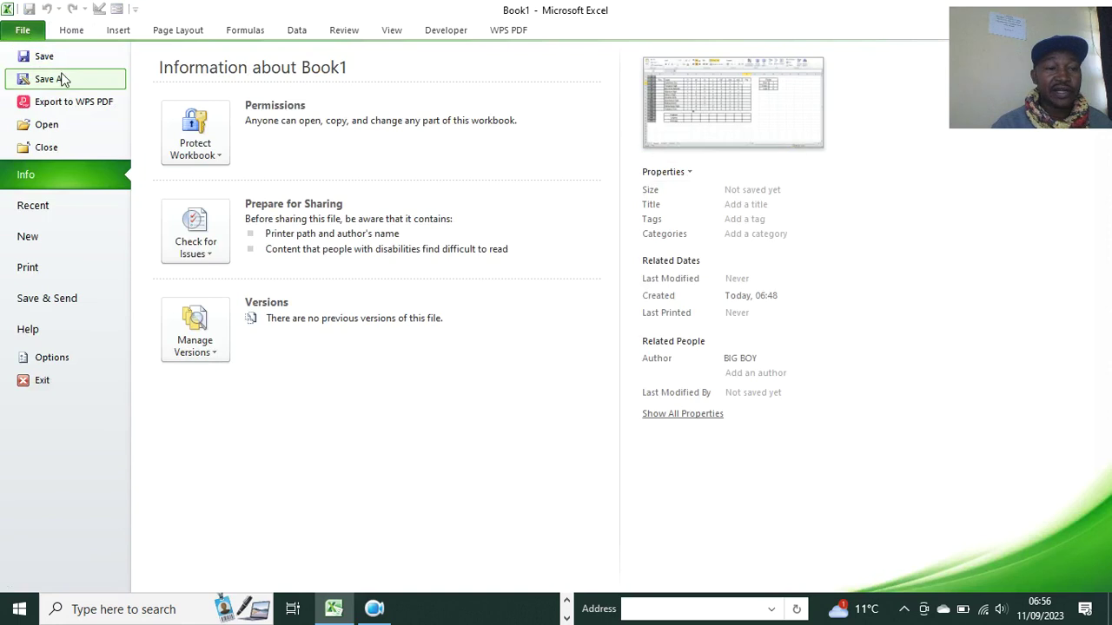
pyautogui.click(61, 78)
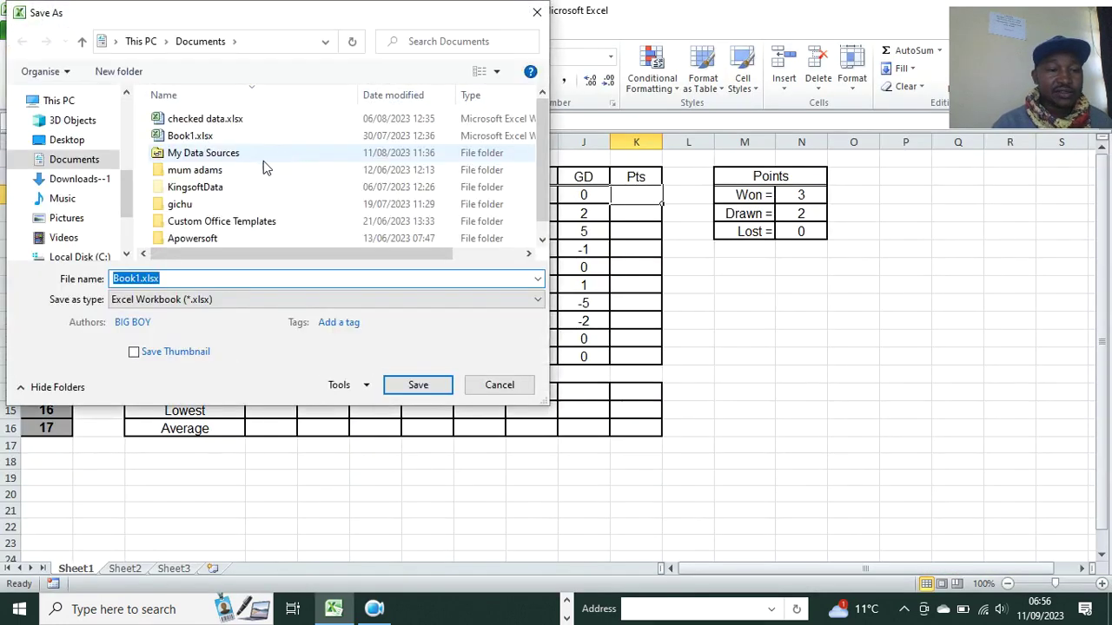
pyautogui.write('SPAHO')
pyautogui.click(418, 385)
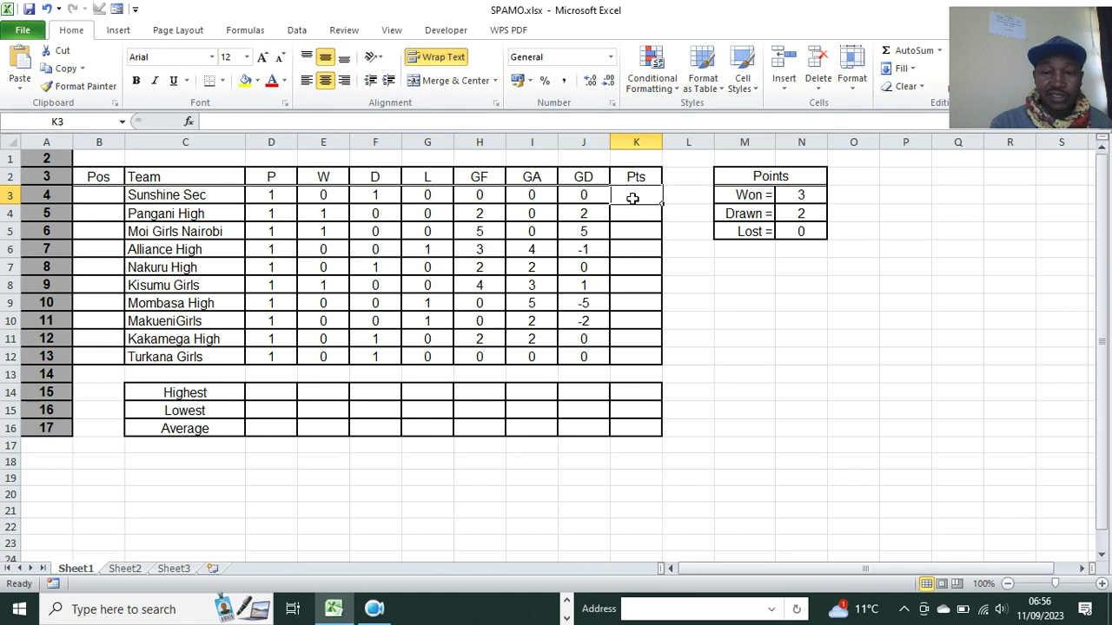
# - Calculate the first team's points in K3 with the formula =(E3*3)+(F3*2)+(G3*0)
pyautogui.write('=(')
pyautogui.click(325, 195)
pyautogui.write('*')
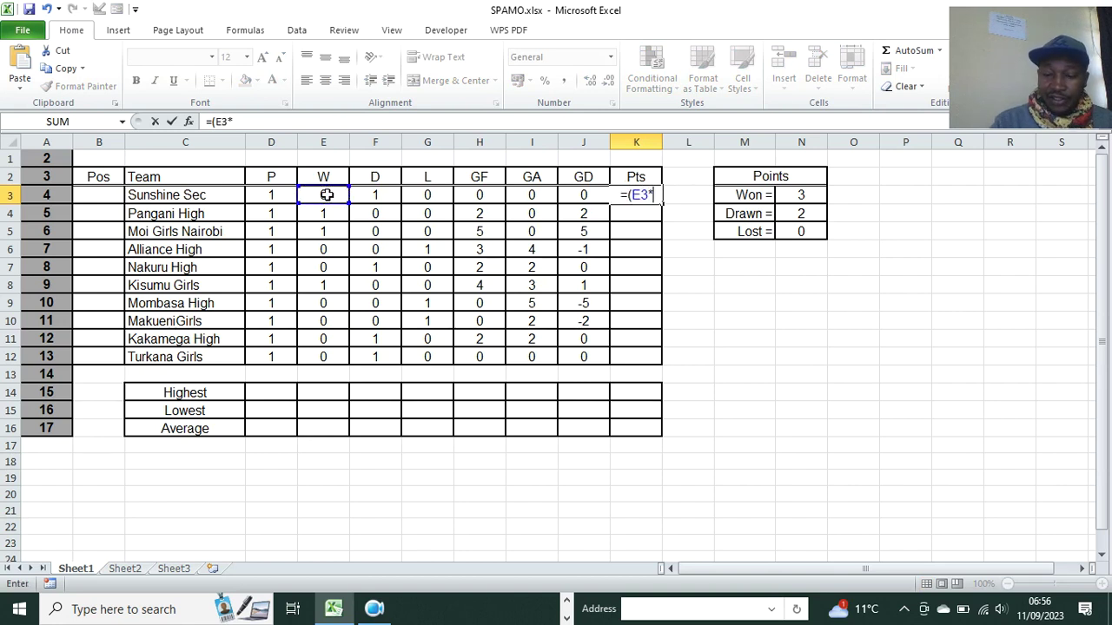
pyautogui.write('3)+(')
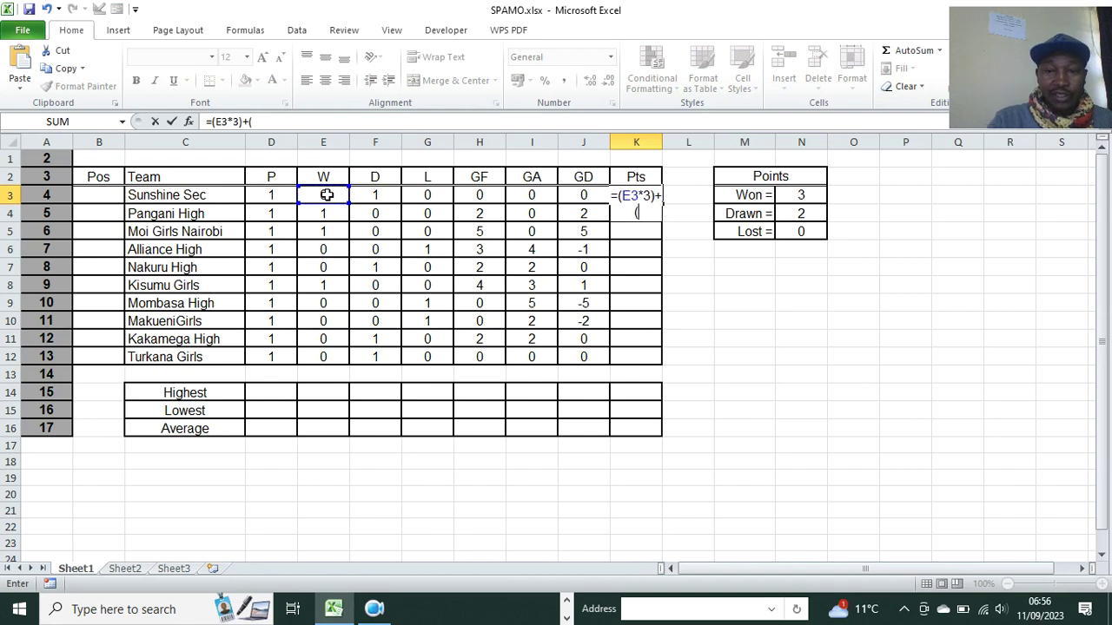
pyautogui.click(374, 195)
pyautogui.write('*2)+)')
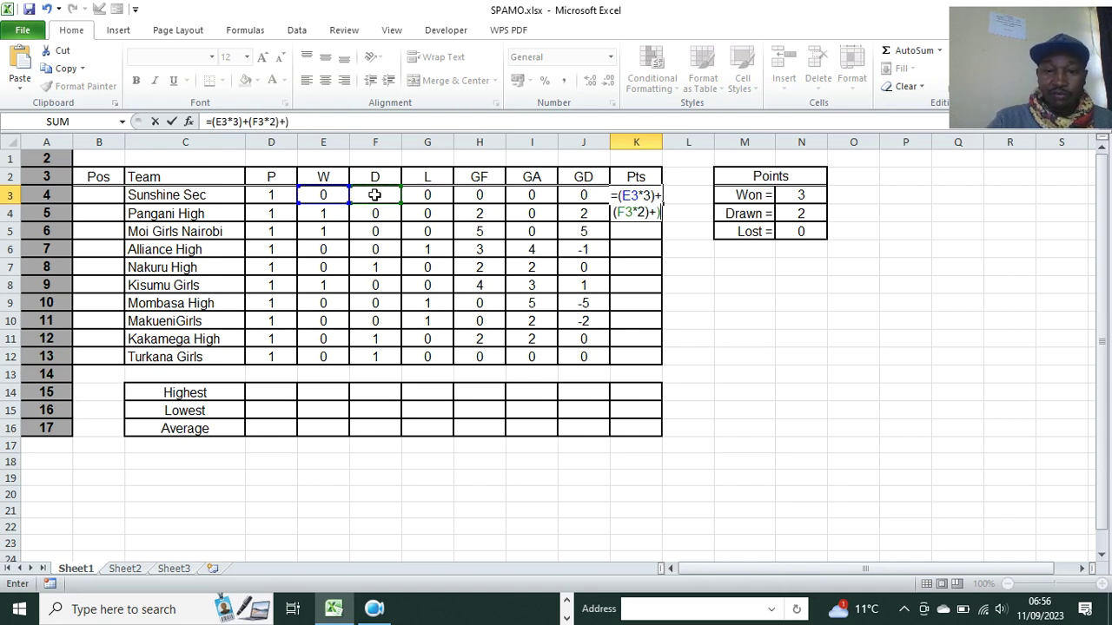
pyautogui.press('BackSpace')
pyautogui.write('(')
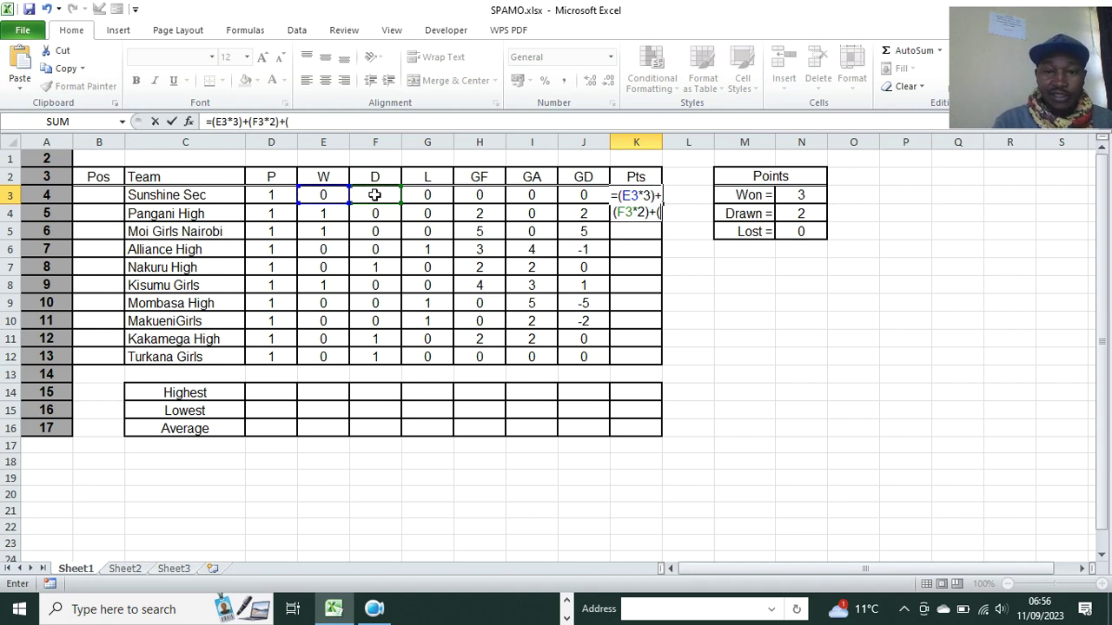
pyautogui.click(434, 194)
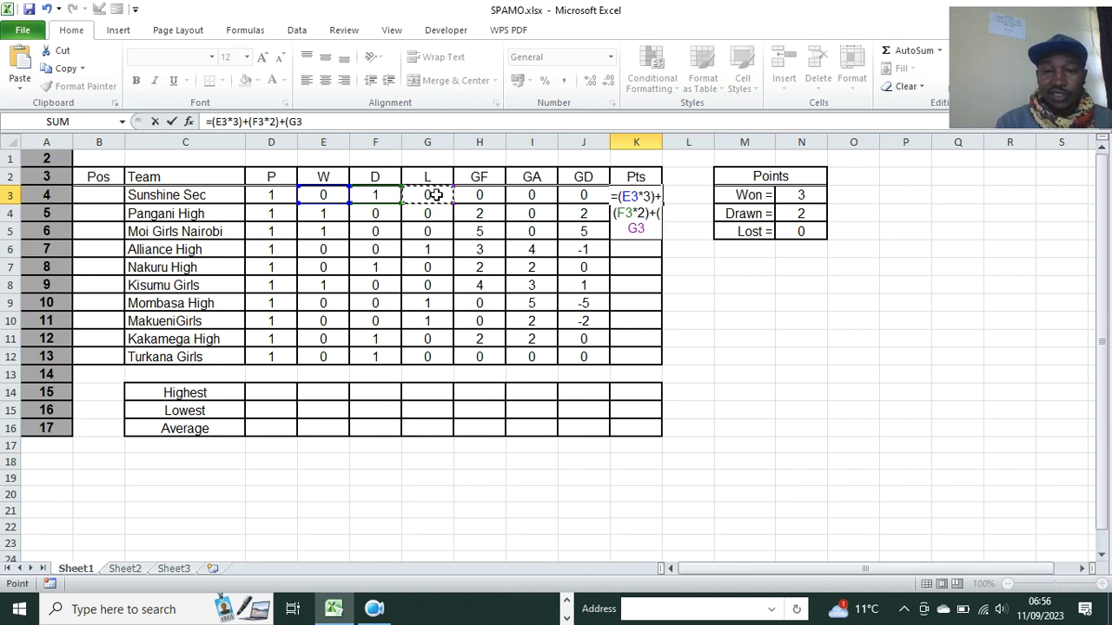
pyautogui.write('*0')
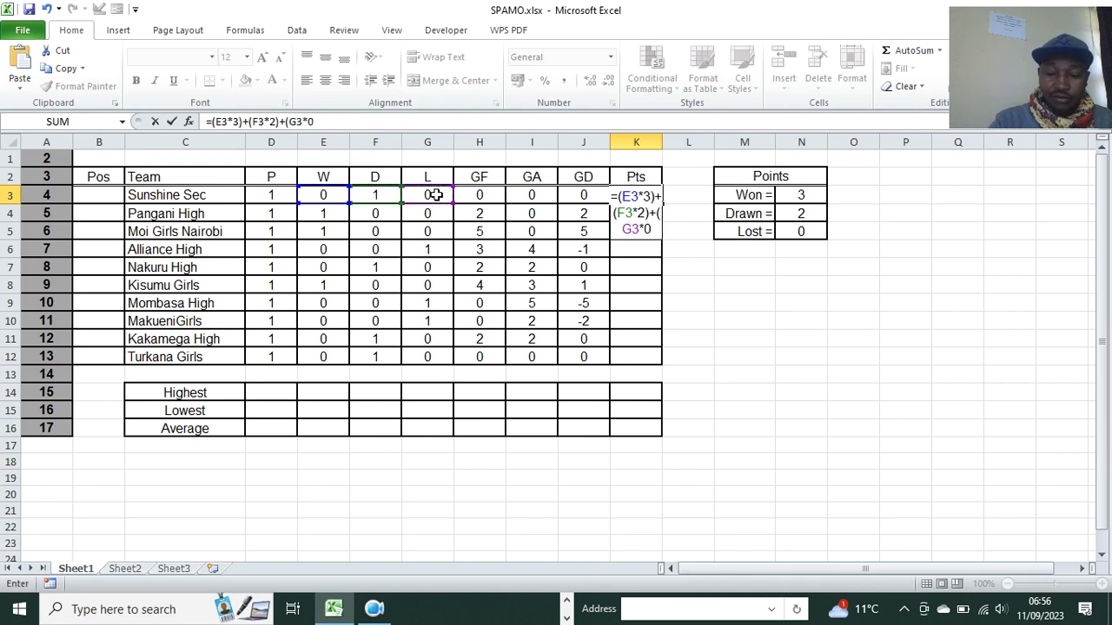
pyautogui.write(')')
pyautogui.press('Return')
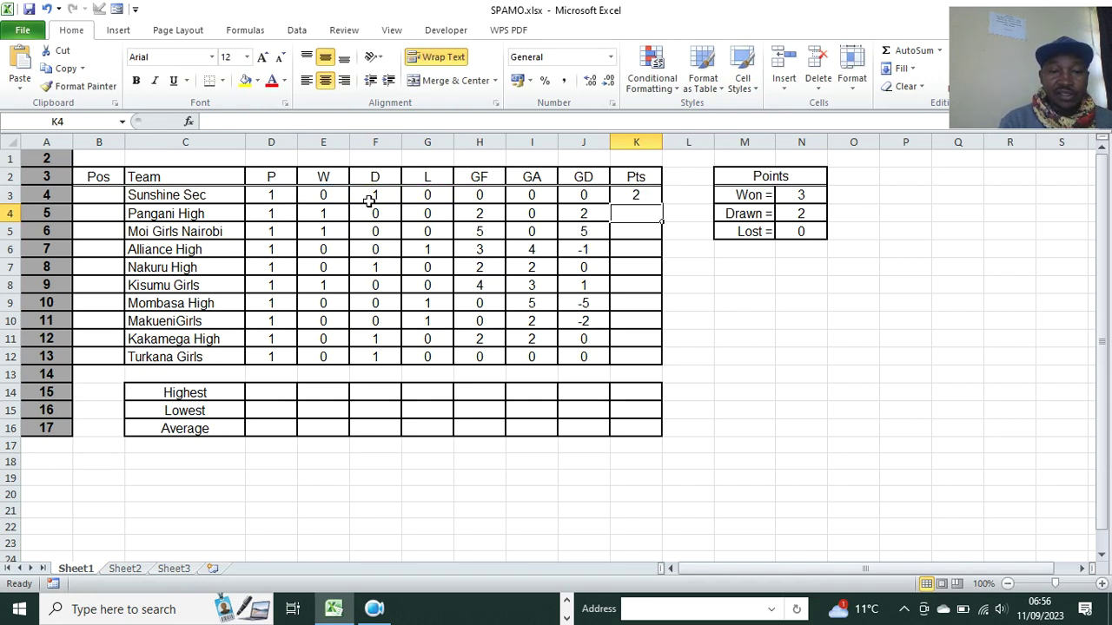
# - Fill the points formula from K3 down to K12 so that every team is covered
pyautogui.click(643, 194)
pyautogui.moveTo(662, 205); pyautogui.dragTo(656, 355)
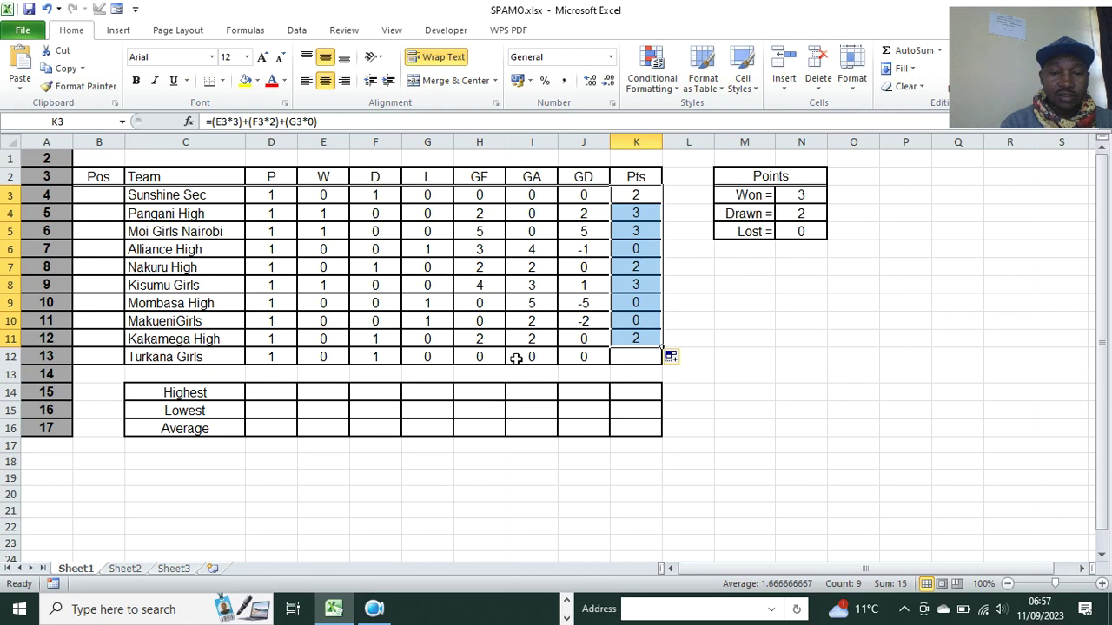
pyautogui.moveTo(669, 348); pyautogui.dragTo(668, 360)
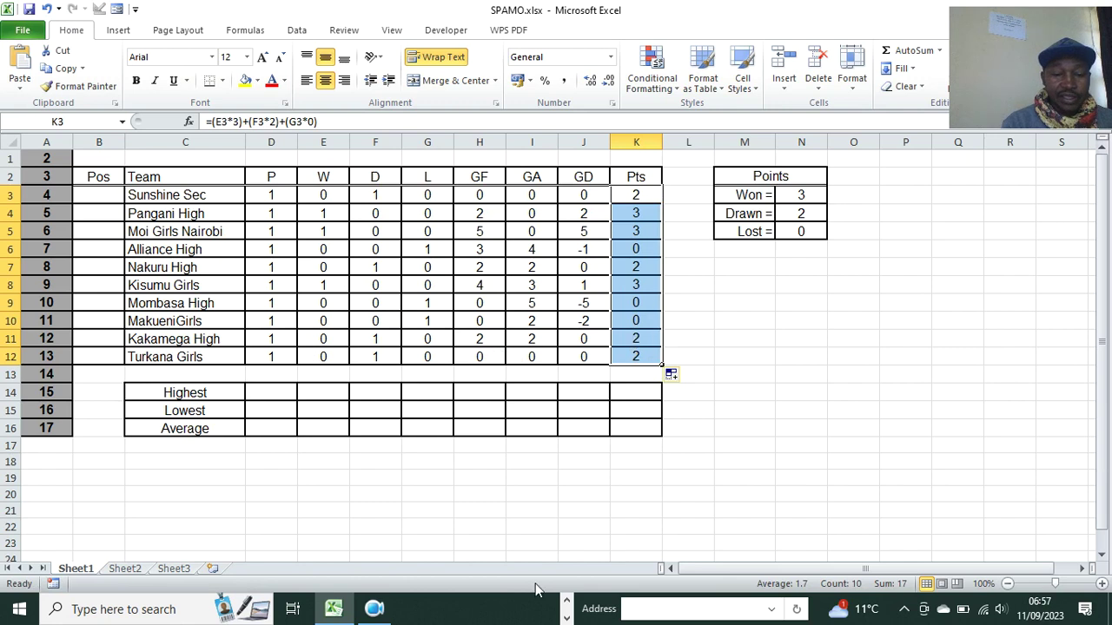
# - Switch to the Word document and read sub-question ii on the highest, lowest and average values
pyautogui.click(566, 611)
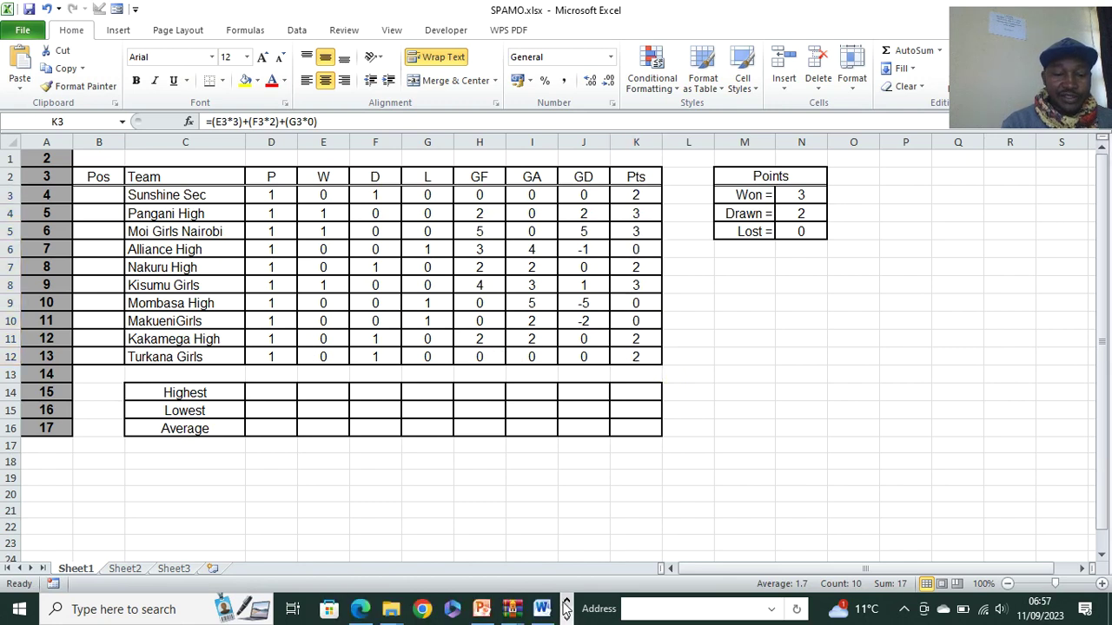
pyautogui.click(542, 609)
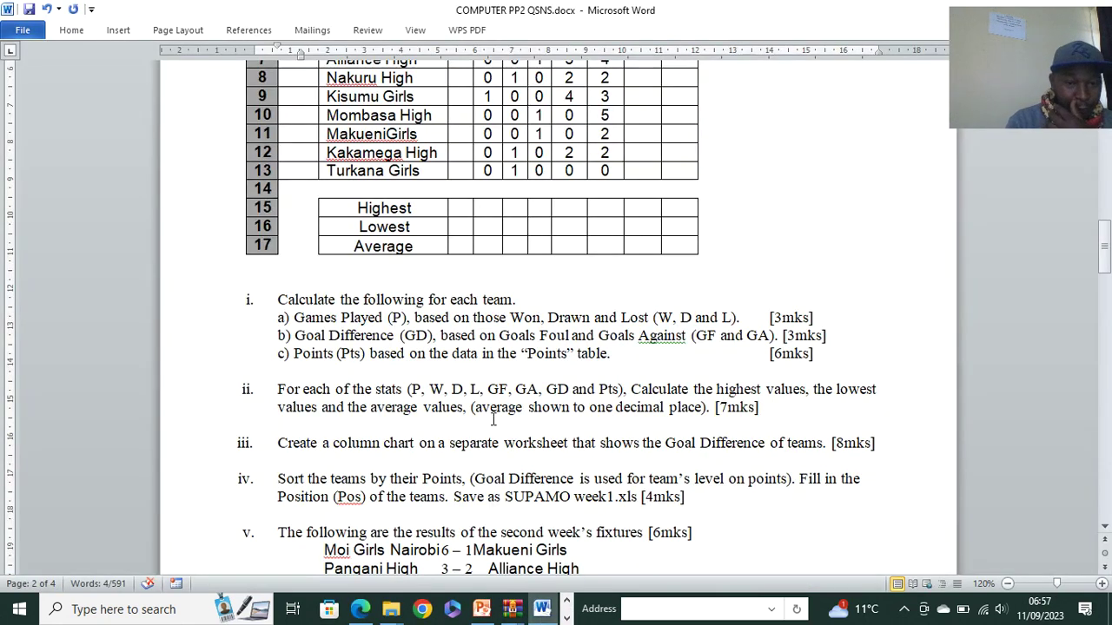
pyautogui.scroll(-1, 492, 420)
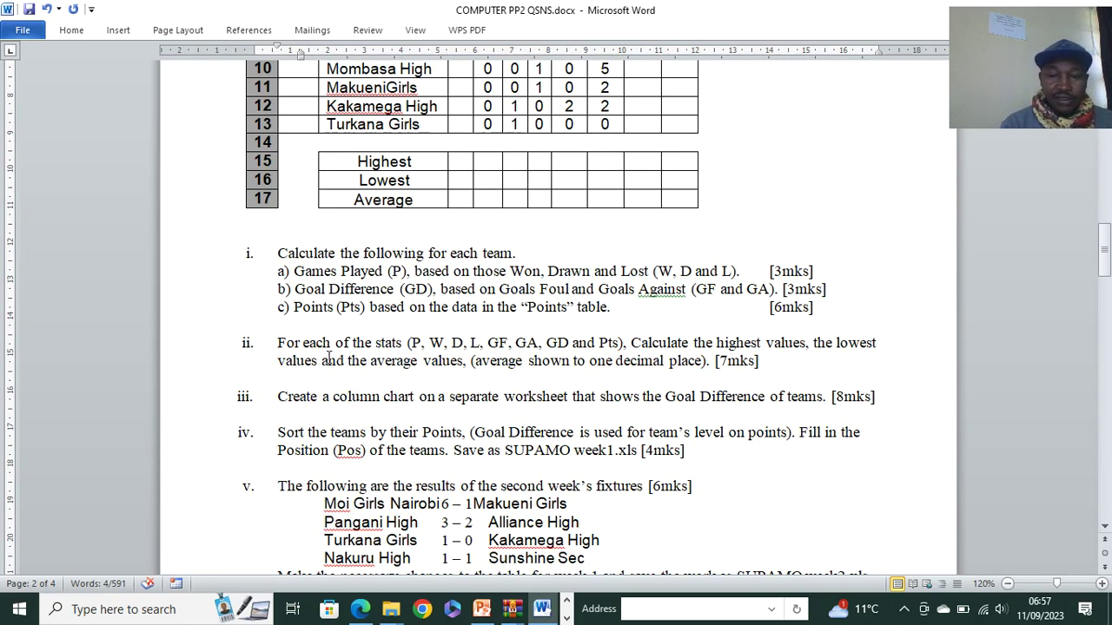
# - Switch back to the SPAMO workbook in Excel
pyautogui.click(568, 601)
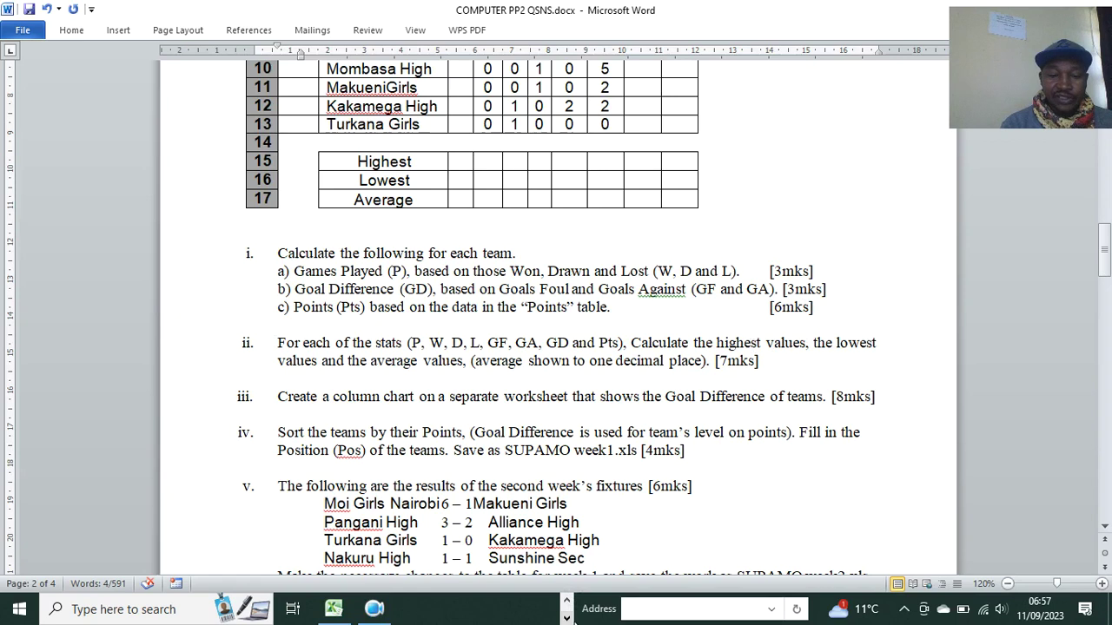
pyautogui.click(333, 613)
# - Try to calculate the highest value for the P column in D14 with =MAX(E3:E12), and clear the cell
pyautogui.click(257, 393)
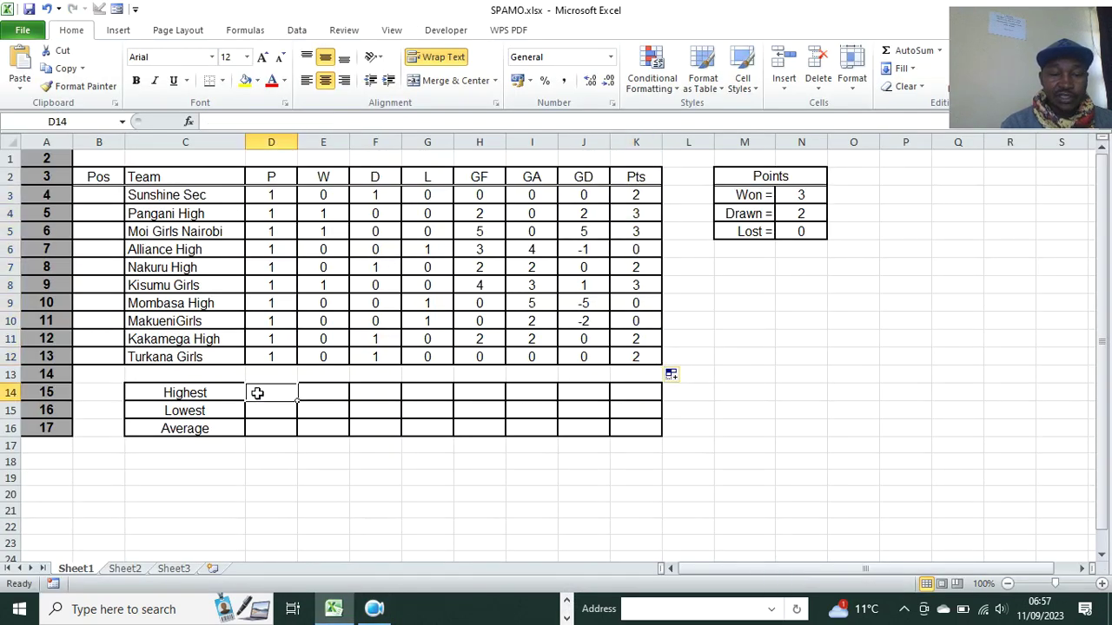
pyautogui.write('=MAX')
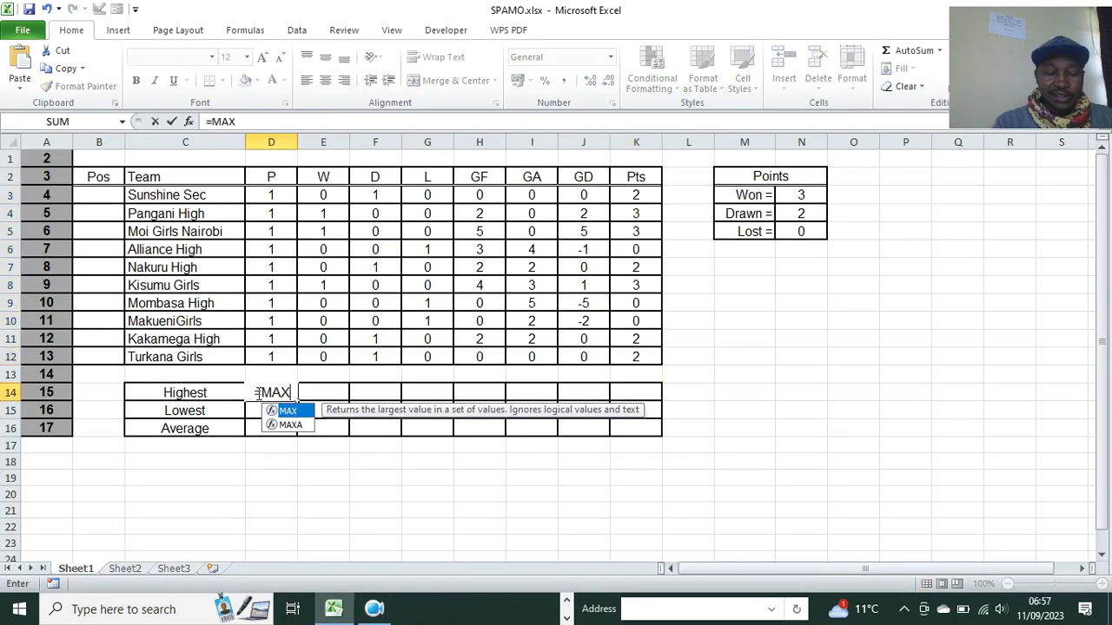
pyautogui.write('(')
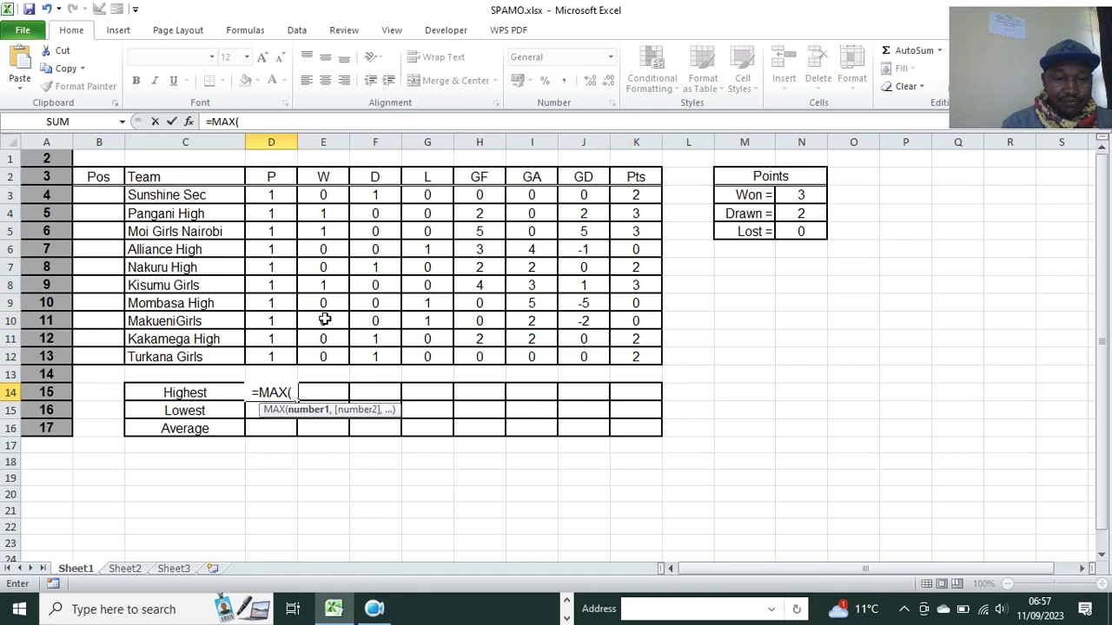
pyautogui.click(323, 196)
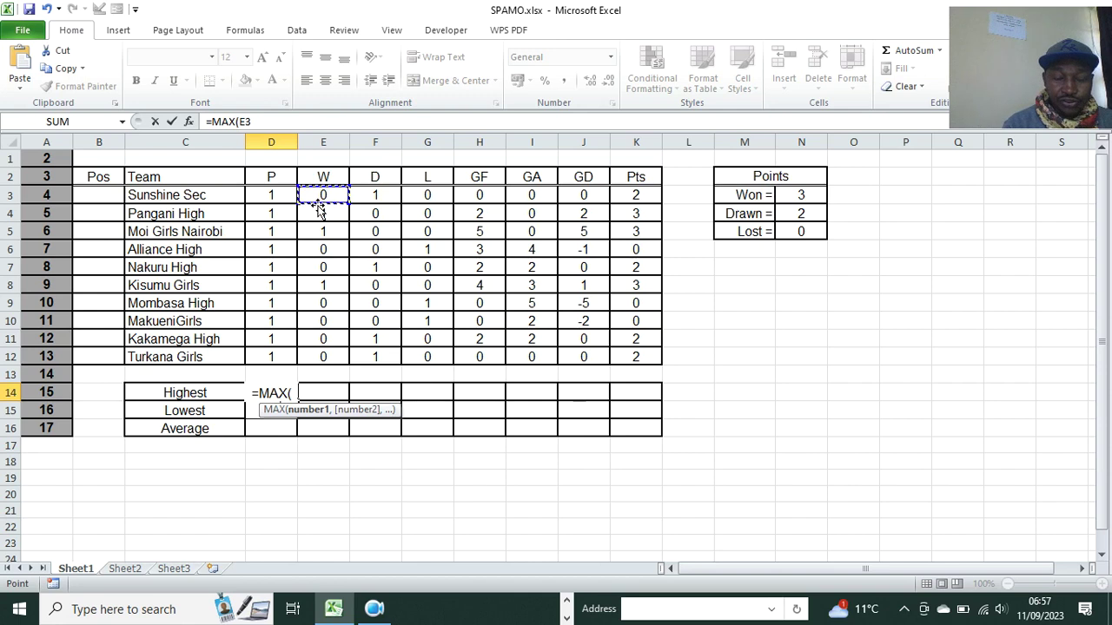
pyautogui.press('F8')
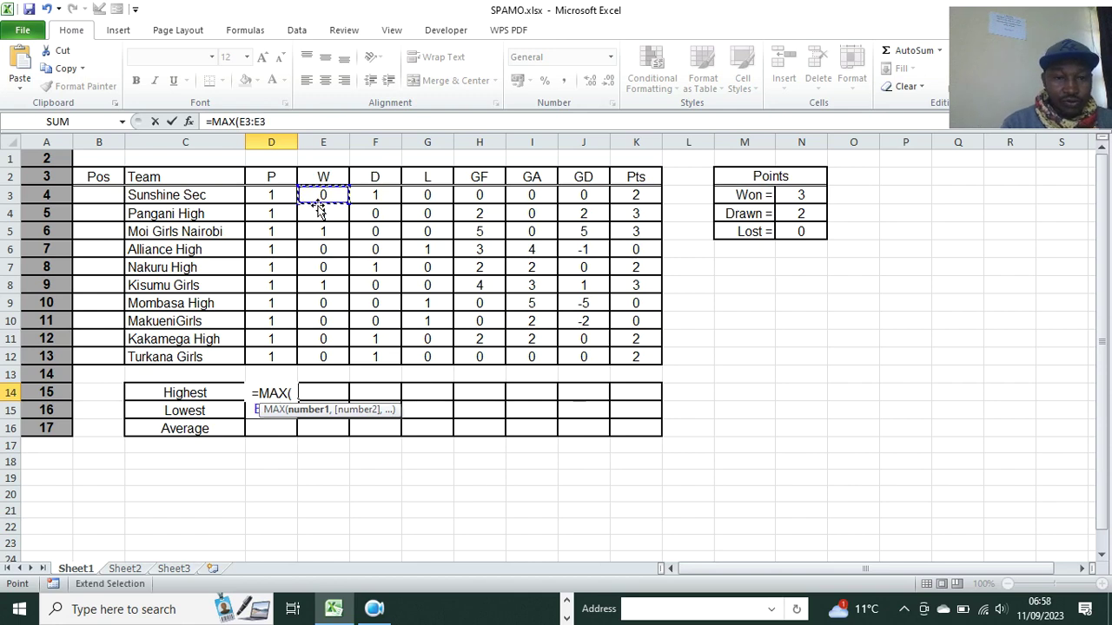
pyautogui.click(324, 356)
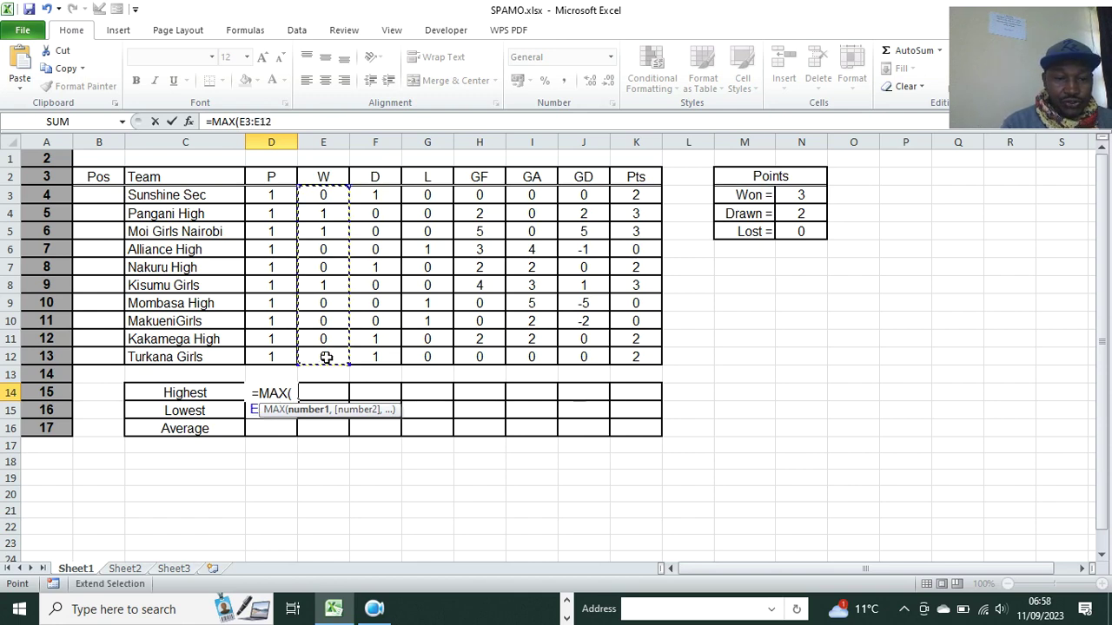
pyautogui.write(')')
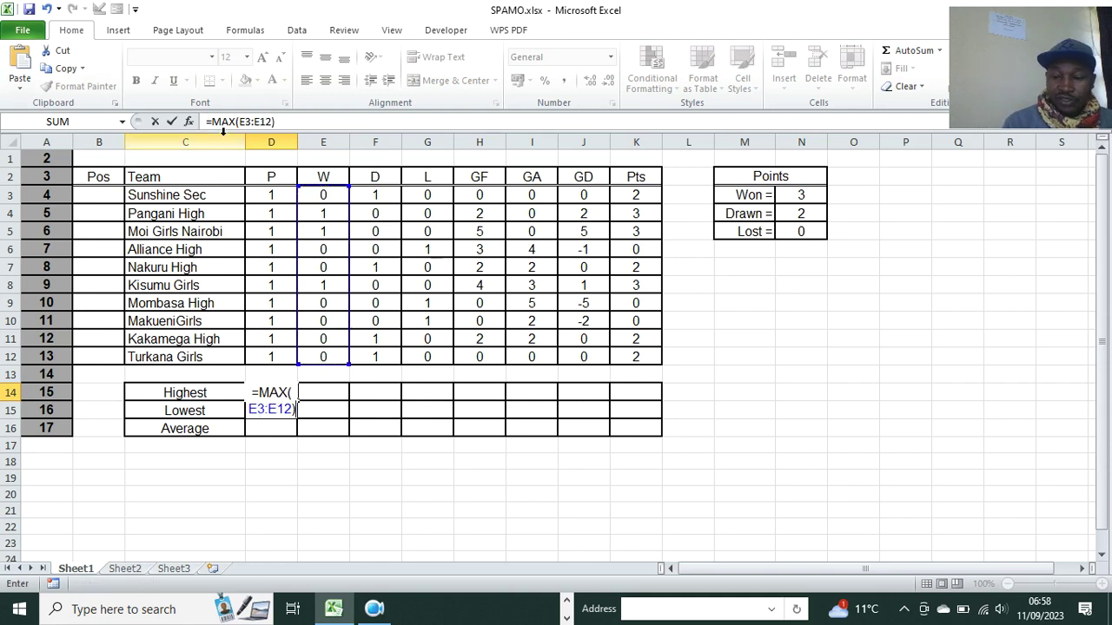
pyautogui.press('Return')
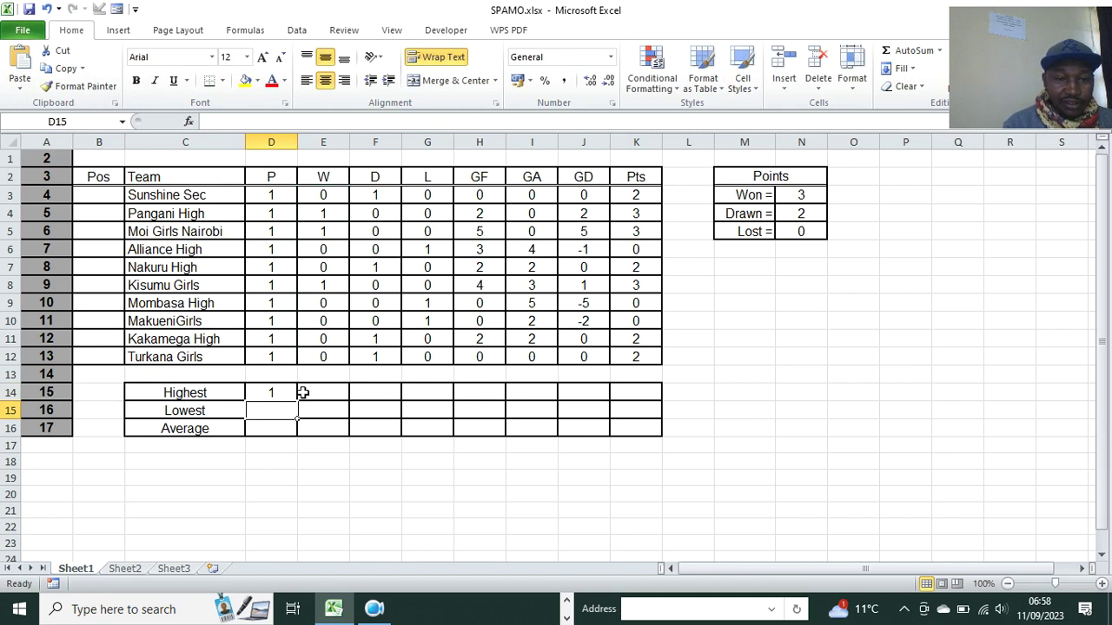
pyautogui.click(272, 395)
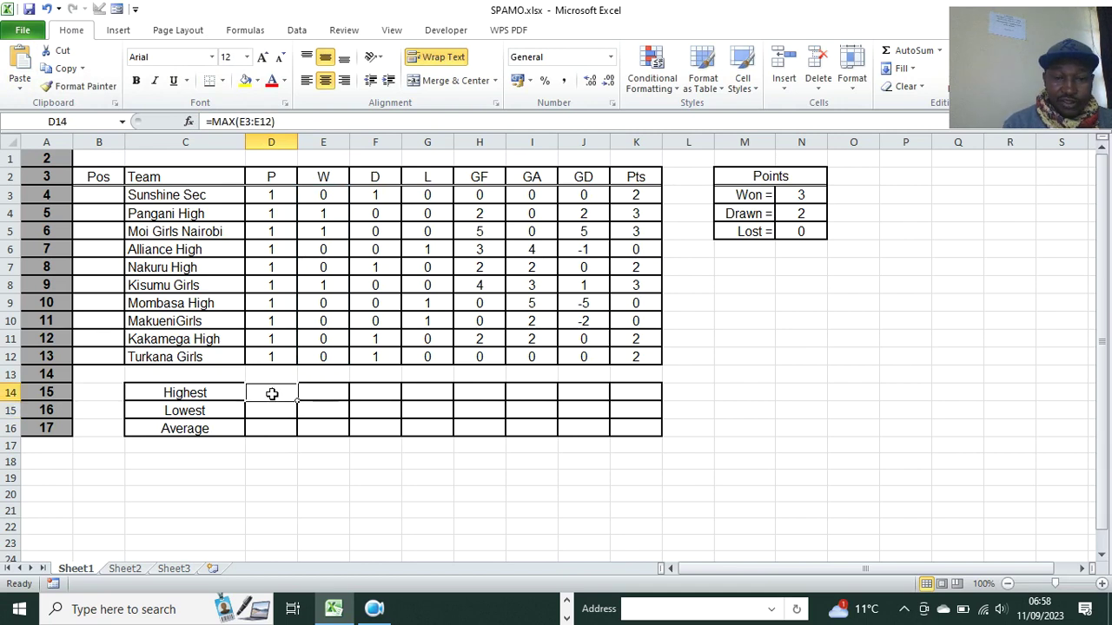
# - Calculate the highest W value in E14 with =MAX(E3:E12) and fill the formula across to K14
pyautogui.click(330, 397)
pyautogui.write('=MA')
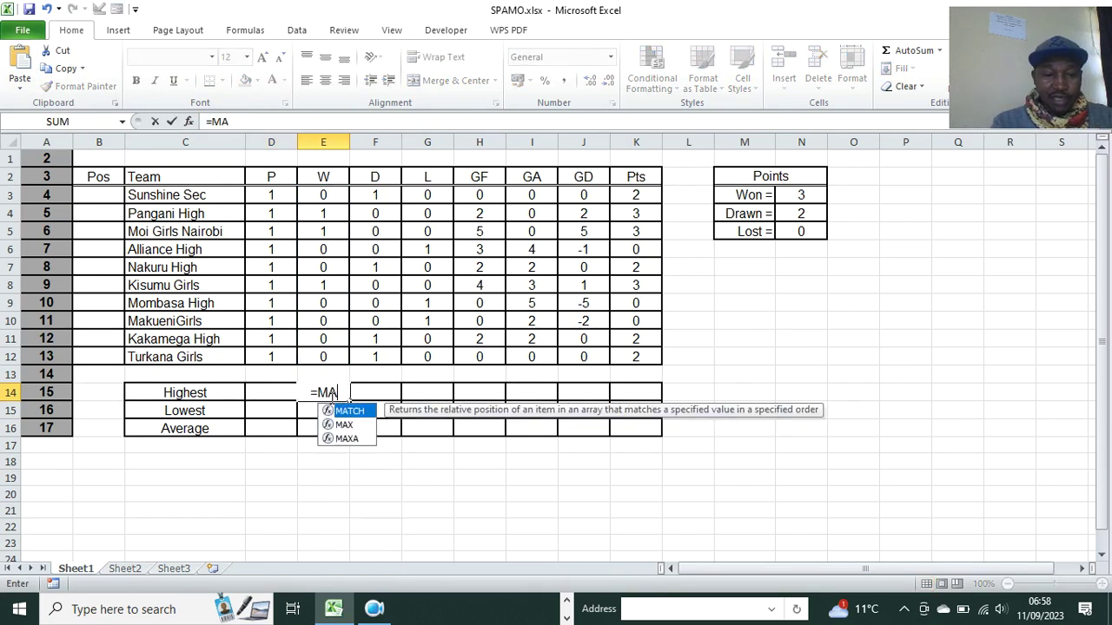
pyautogui.write('X(')
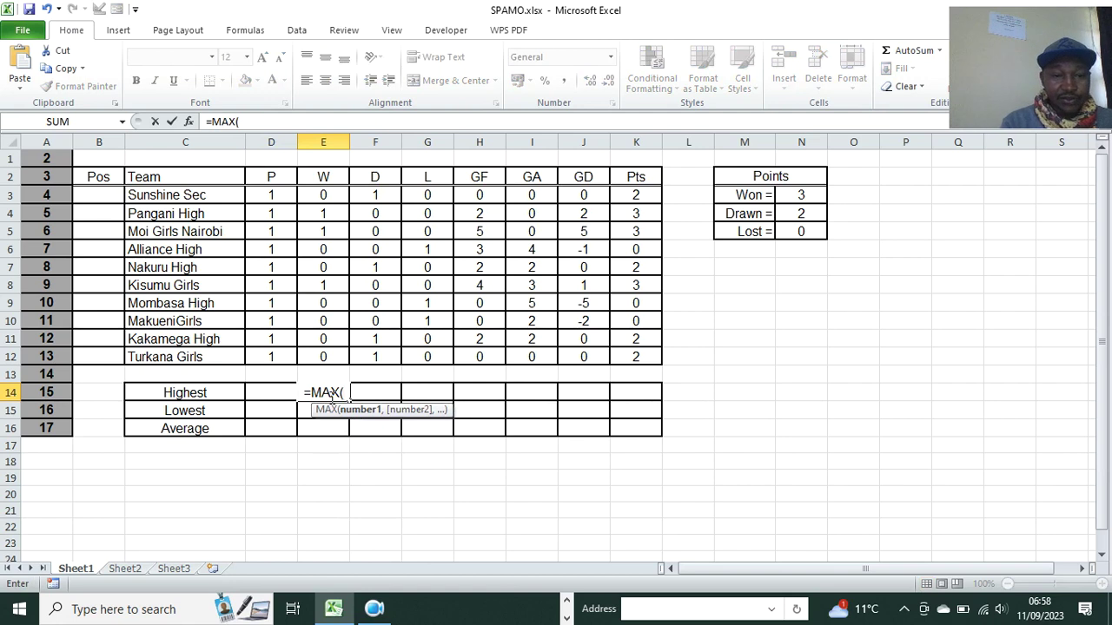
pyautogui.click(318, 198)
pyautogui.press('F8')
pyautogui.click(333, 354)
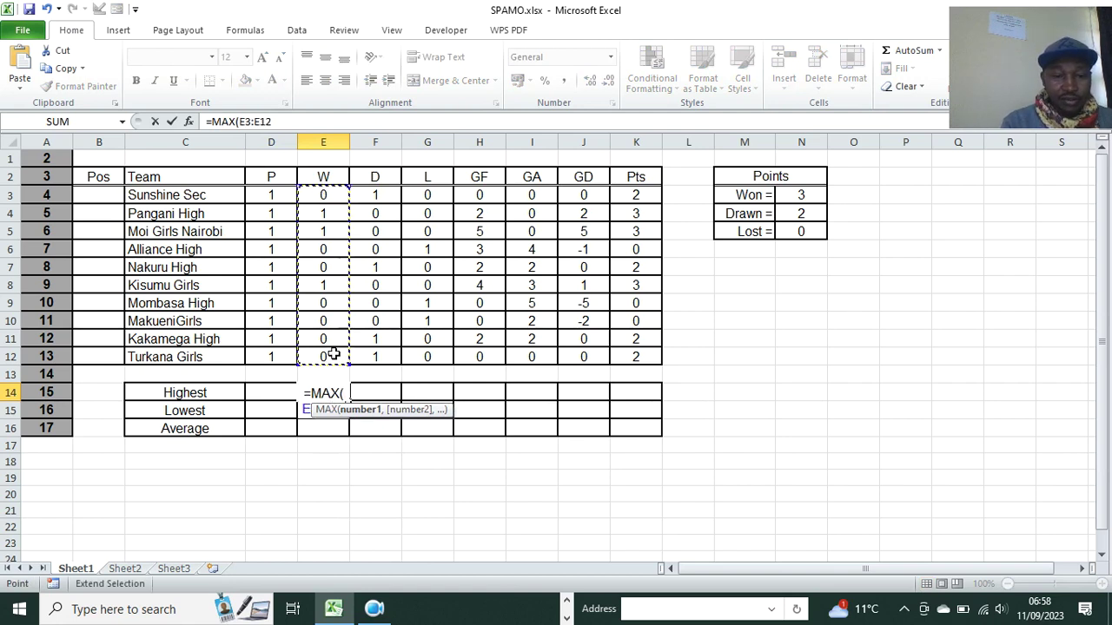
pyautogui.write(')')
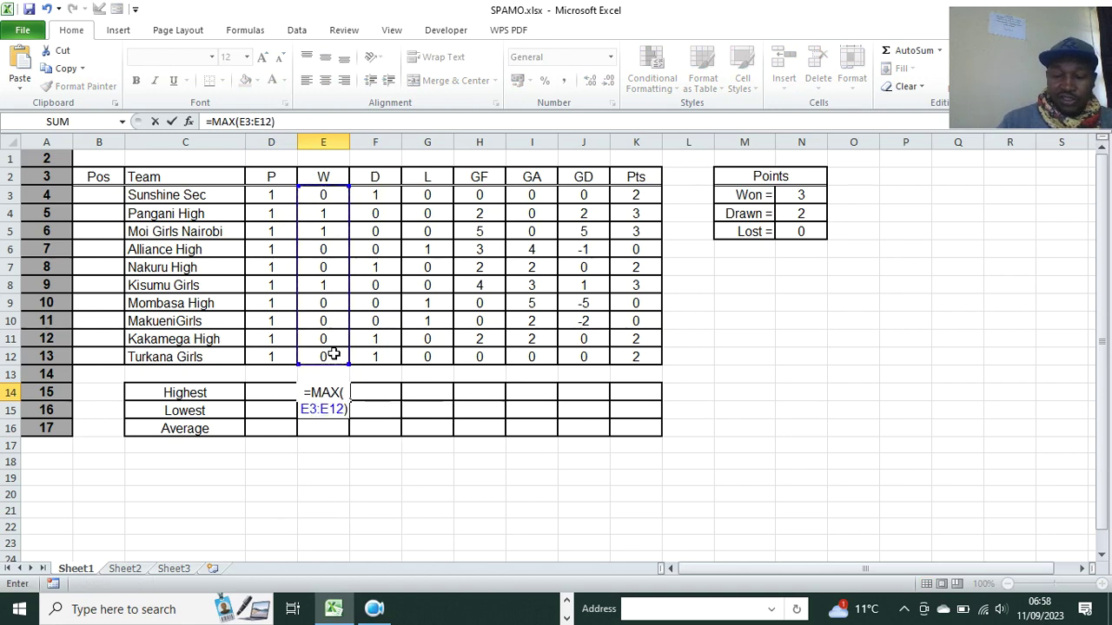
pyautogui.press('Return')
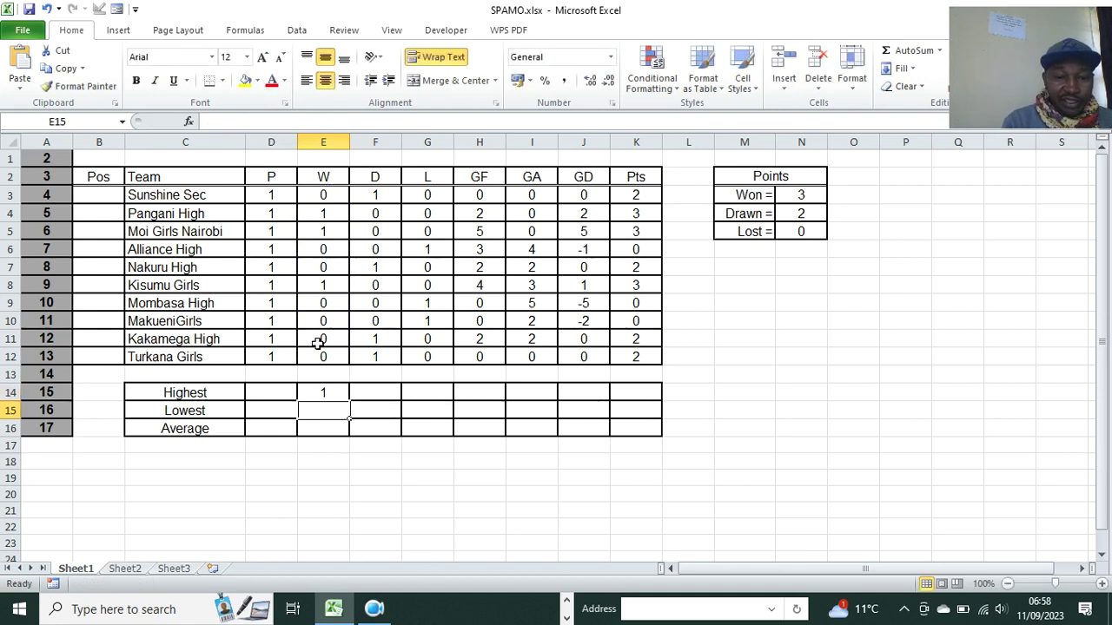
pyautogui.click(325, 394)
pyautogui.moveTo(349, 401); pyautogui.dragTo(640, 395)
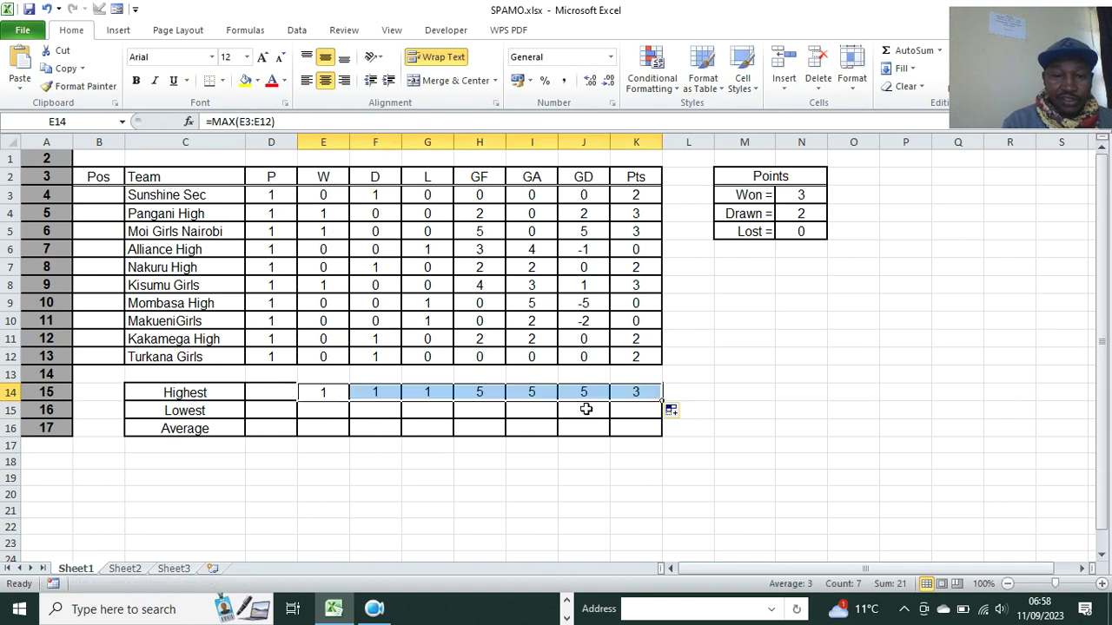
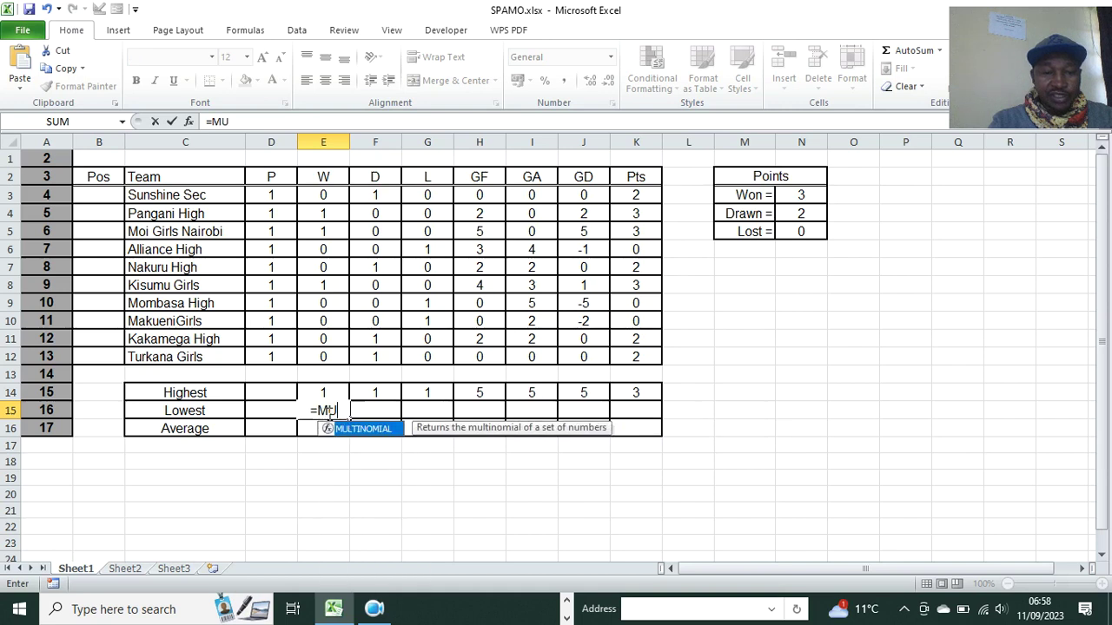
# - Calculate the lowest W value in E15 with =MIN(E3:E12) and fill the formula across to K15
pyautogui.press('BackSpace')
pyautogui.press('BackSpace')
pyautogui.write('IN')
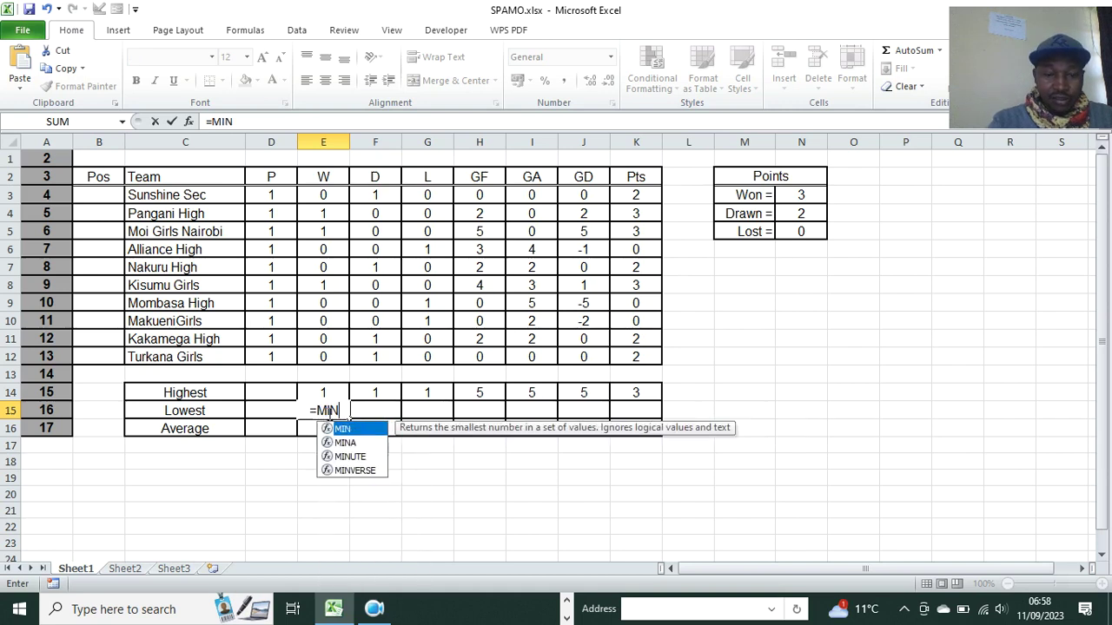
pyautogui.write('(')
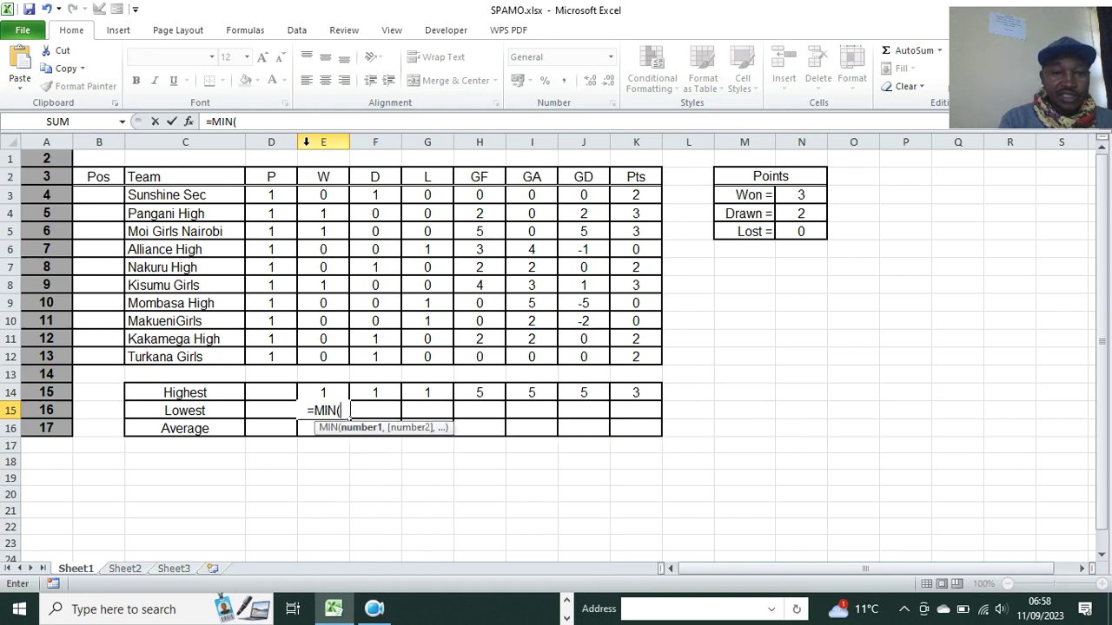
pyautogui.click(335, 196)
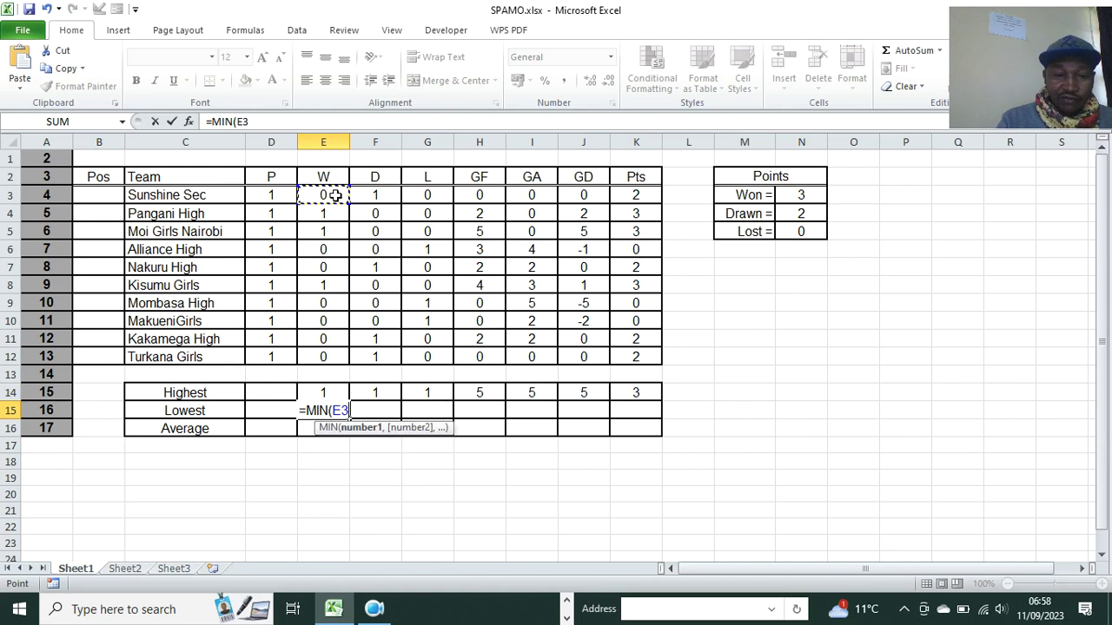
pyautogui.press('F8')
pyautogui.click(327, 356)
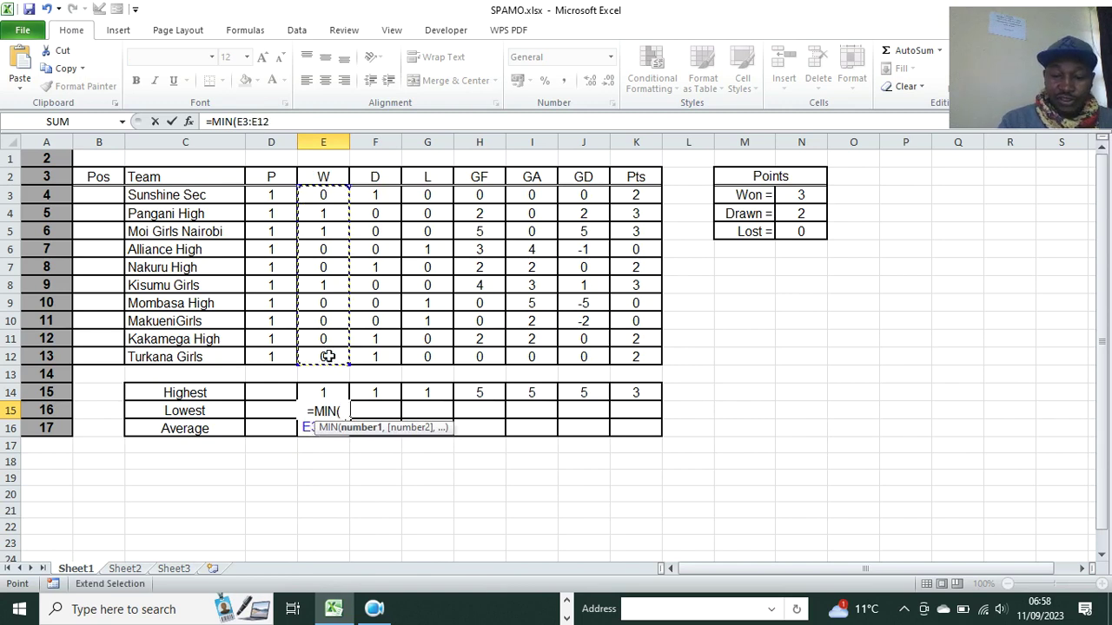
pyautogui.write(')')
pyautogui.press('Return')
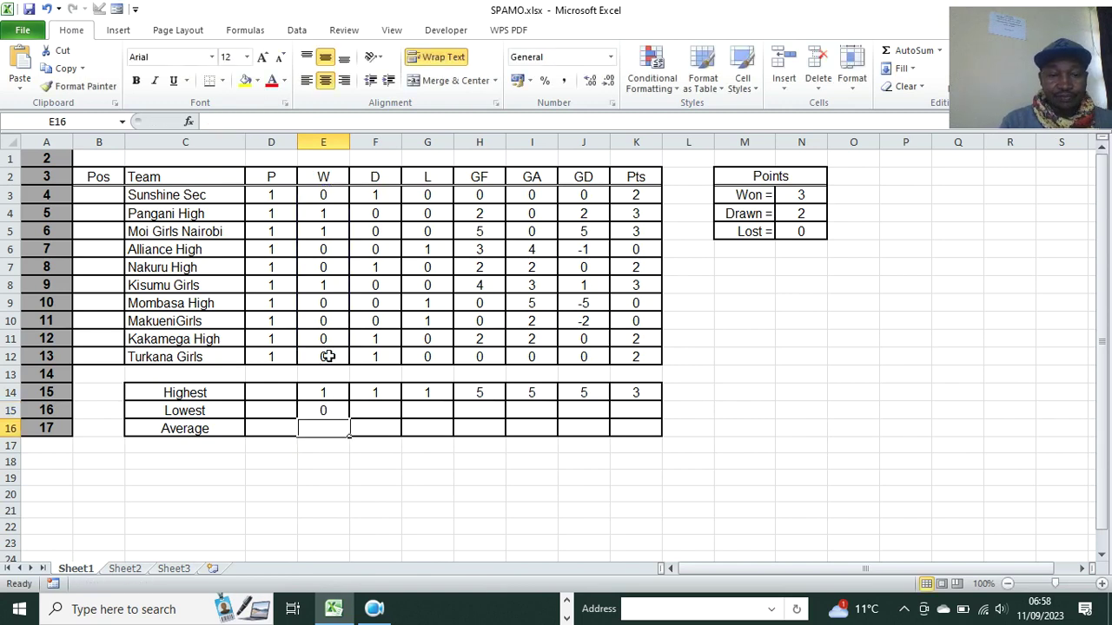
pyautogui.click(322, 410)
pyautogui.moveTo(345, 419); pyautogui.dragTo(643, 420)
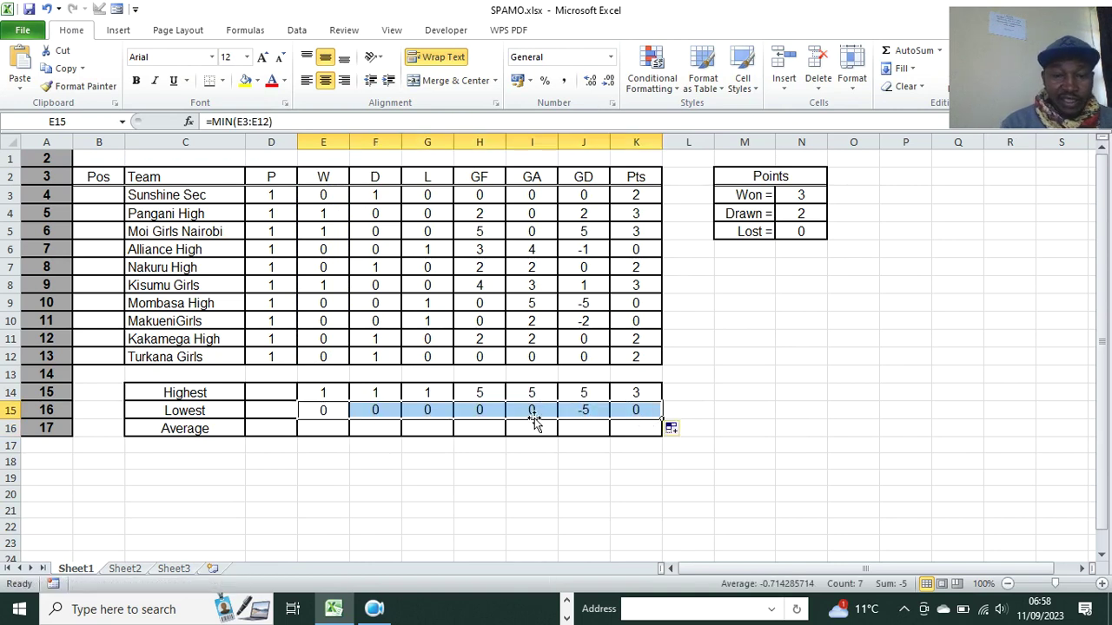
# - Calculate the average W value in E16 with =AVERAGE(E3:E12) and fill the formula across to K16
pyautogui.click(328, 426)
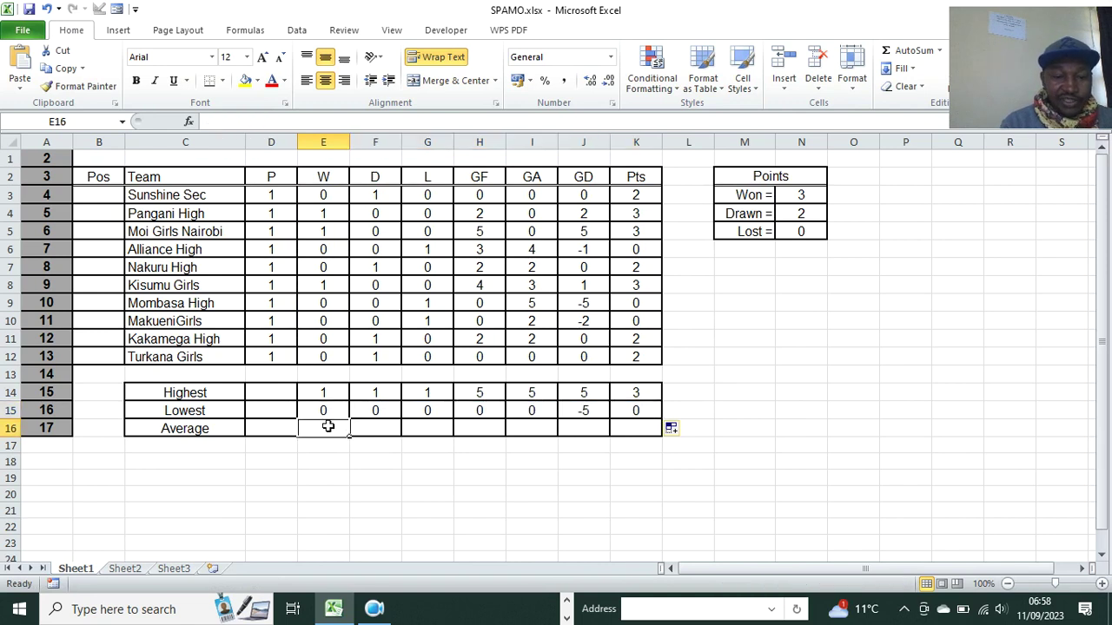
pyautogui.write('=AVERAG')
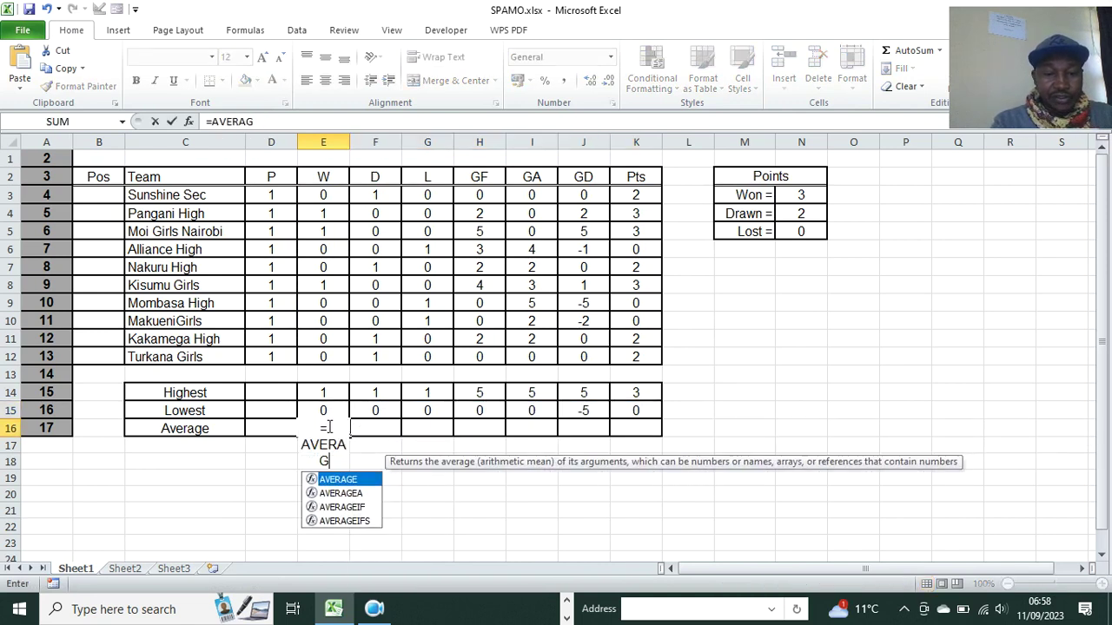
pyautogui.write('E')
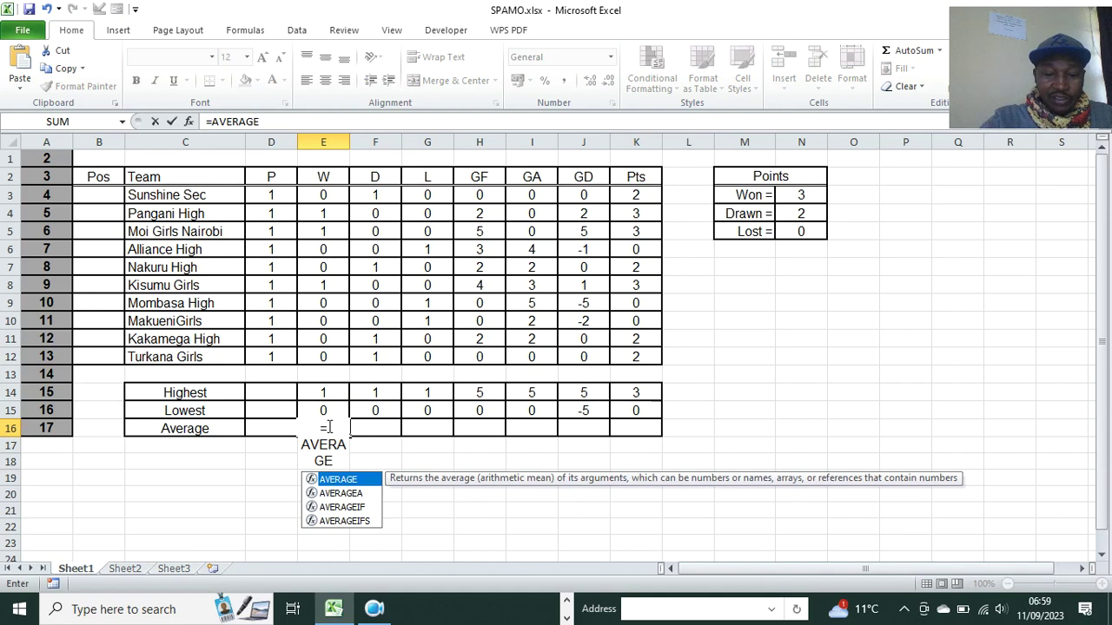
pyautogui.write('(')
pyautogui.moveTo(337, 194); pyautogui.dragTo(327, 355)
pyautogui.write(')')
pyautogui.press('Return')
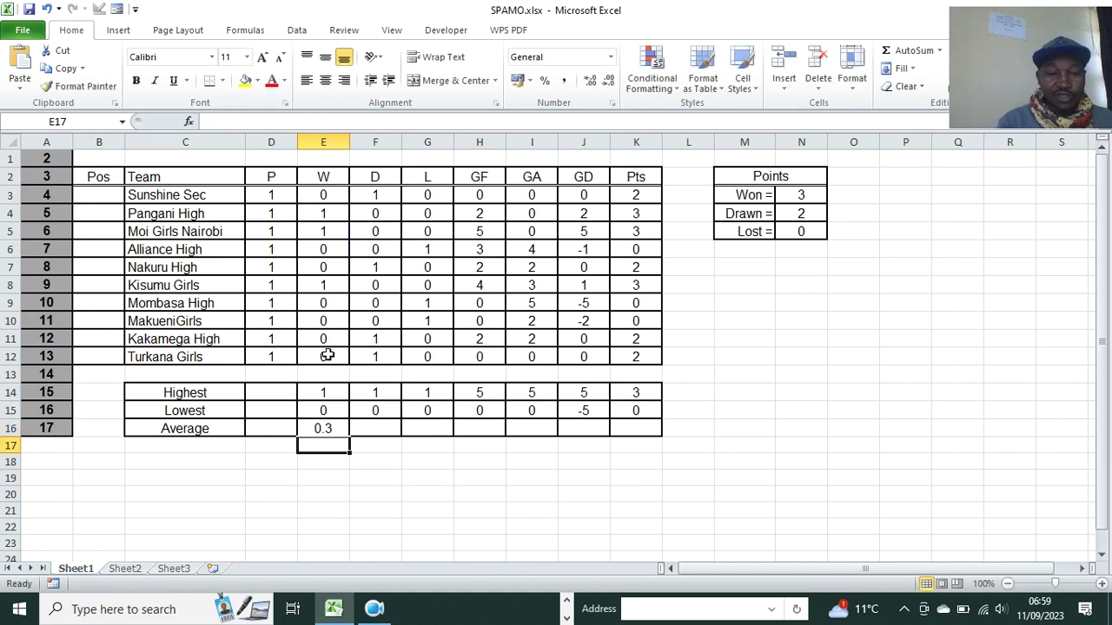
pyautogui.click(328, 429)
pyautogui.moveTo(349, 437); pyautogui.dragTo(660, 437)
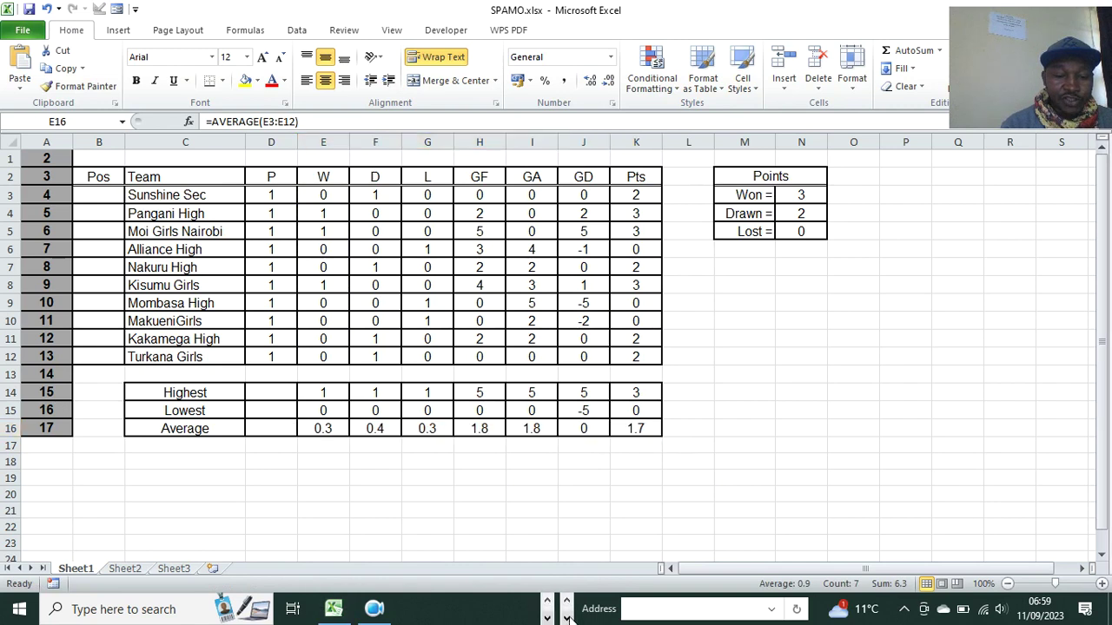
# - Switch to the Word document and make the words "column chart" in sub-question iii red, underlined and bold
pyautogui.click(333, 608)
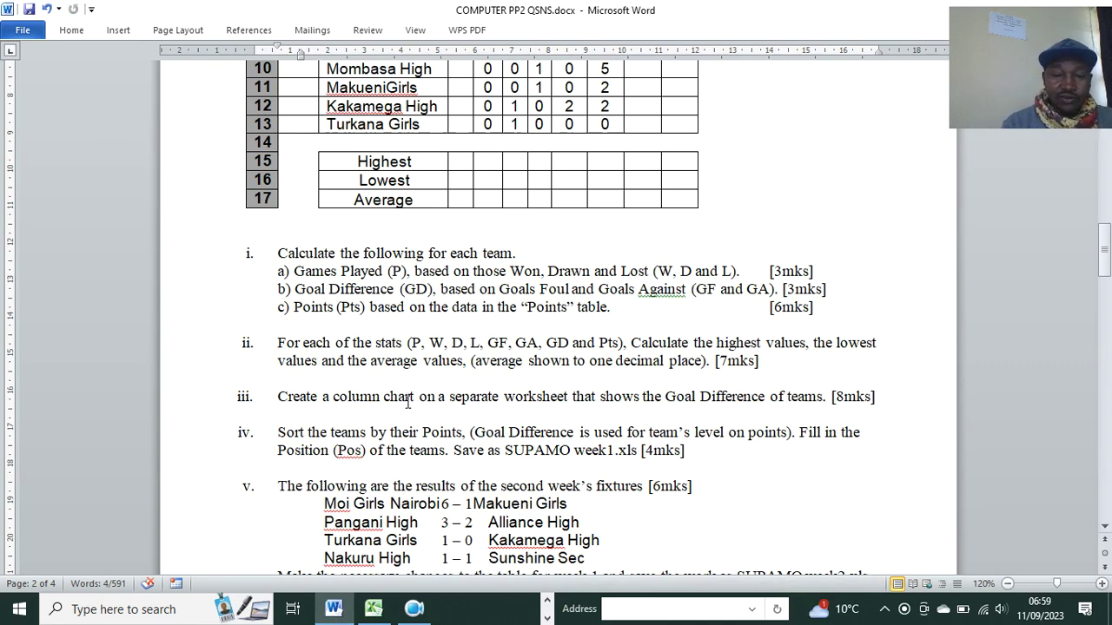
pyautogui.moveTo(423, 397); pyautogui.dragTo(333, 398)
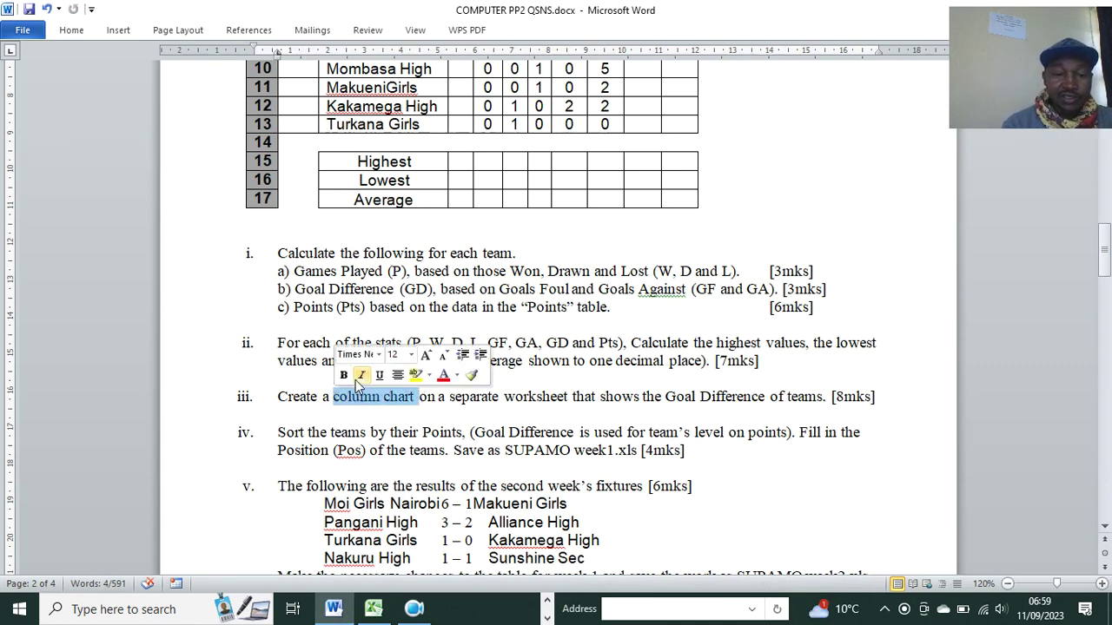
pyautogui.click(379, 375)
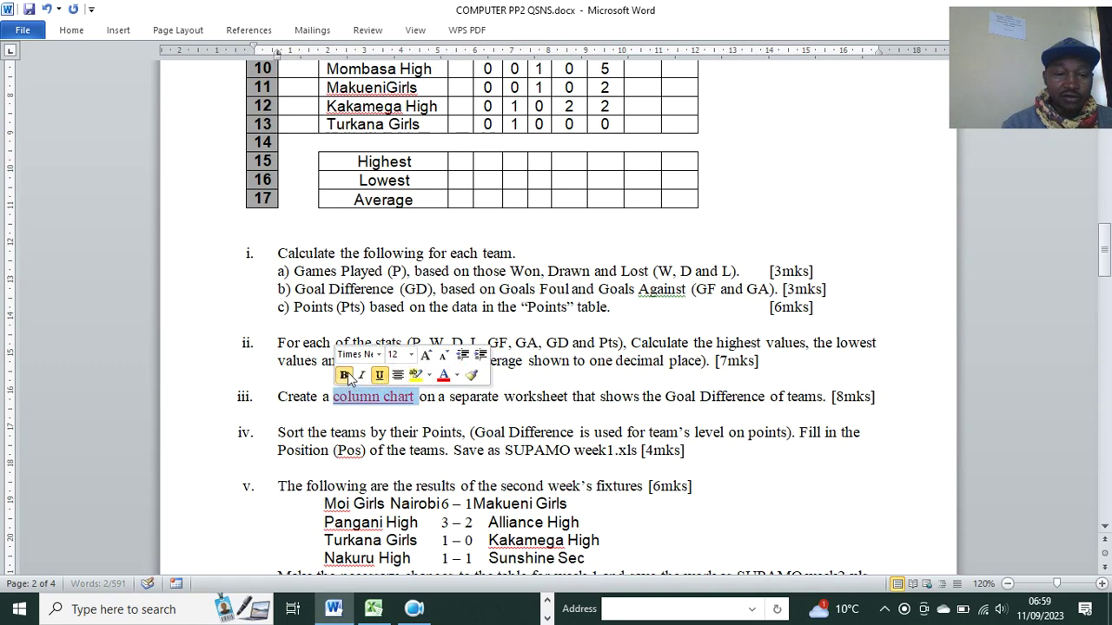
pyautogui.click(343, 375)
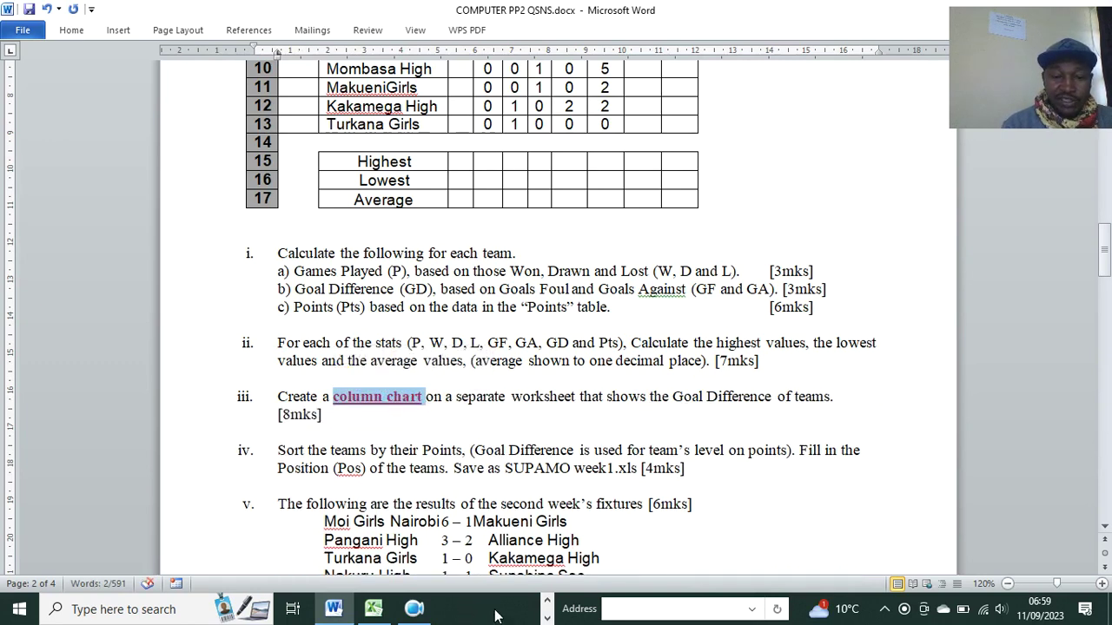
# - Switch to the SPAMO.xlsx workbook and insert a 2-D clustered column chart from the Team and GD columns, C2:C12 and J2:J12
pyautogui.click(373, 609)
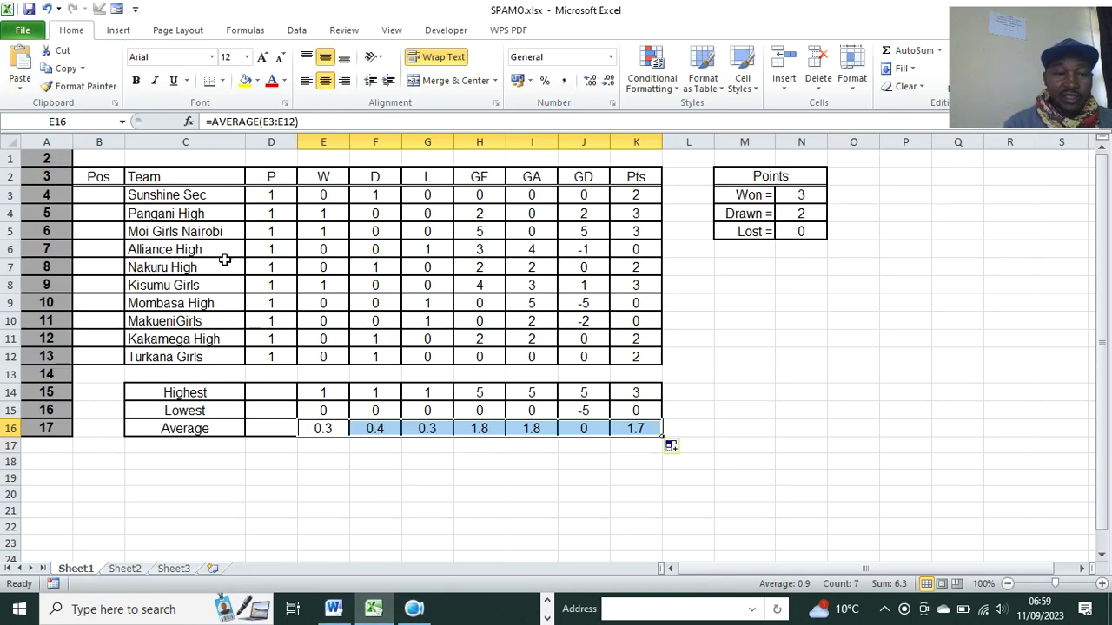
pyautogui.moveTo(173, 180); pyautogui.dragTo(178, 356)
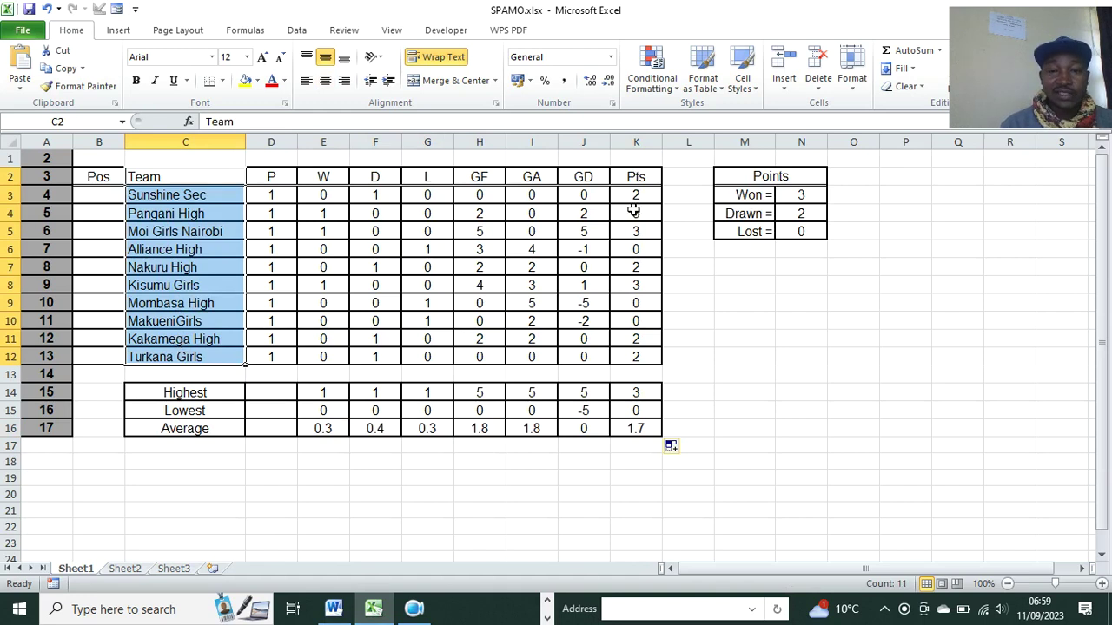
pyautogui.moveTo(582, 177); pyautogui.dragTo(581, 354)
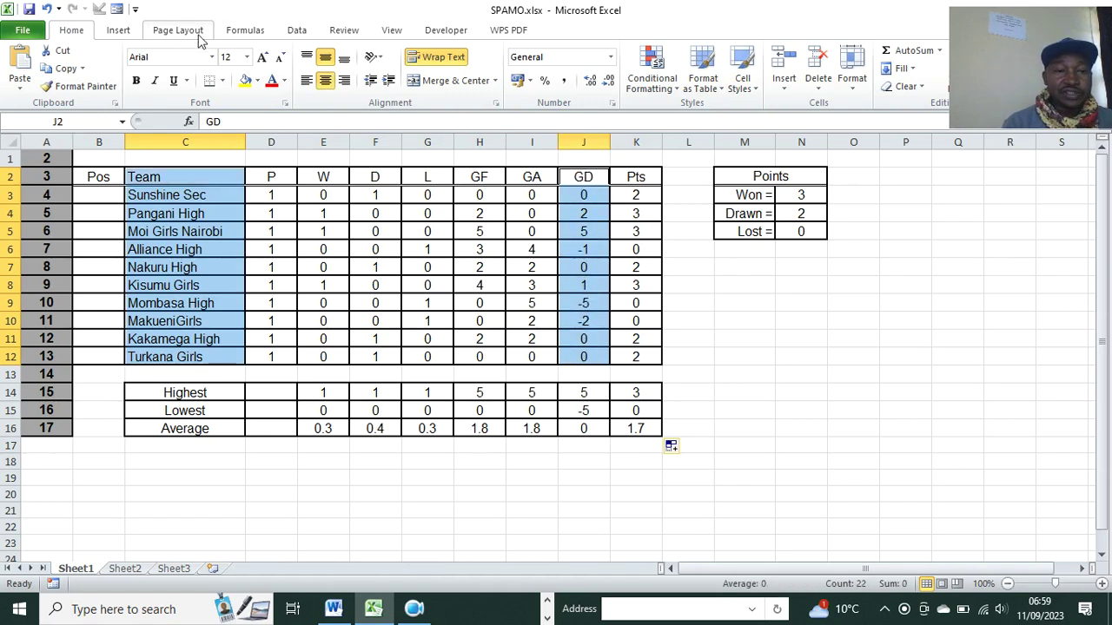
pyautogui.click(130, 33)
pyautogui.click(313, 87)
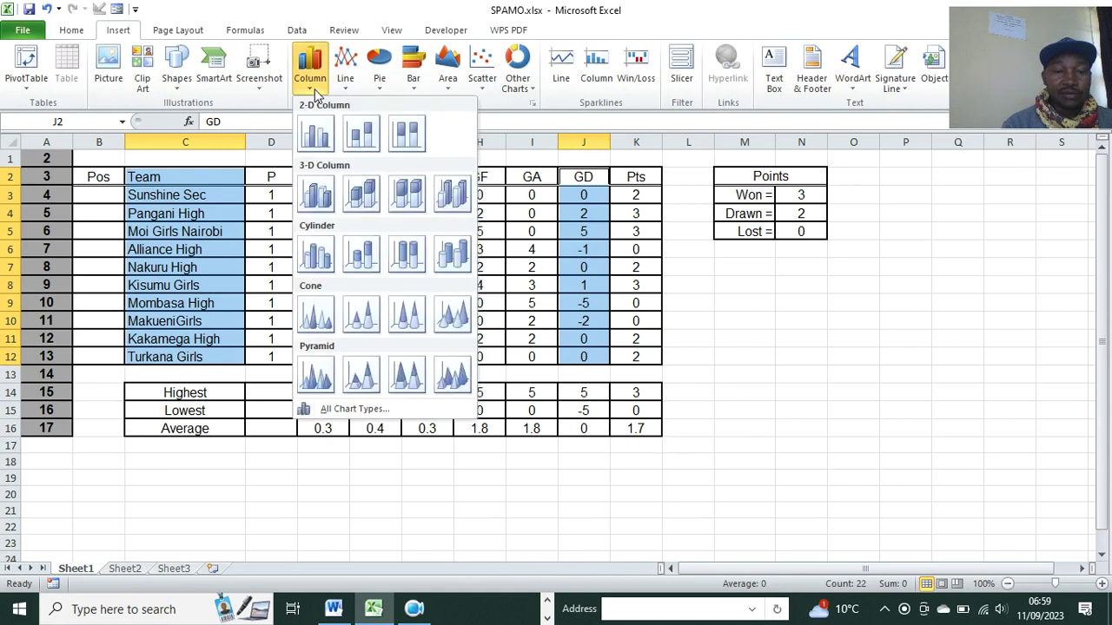
pyautogui.click(315, 133)
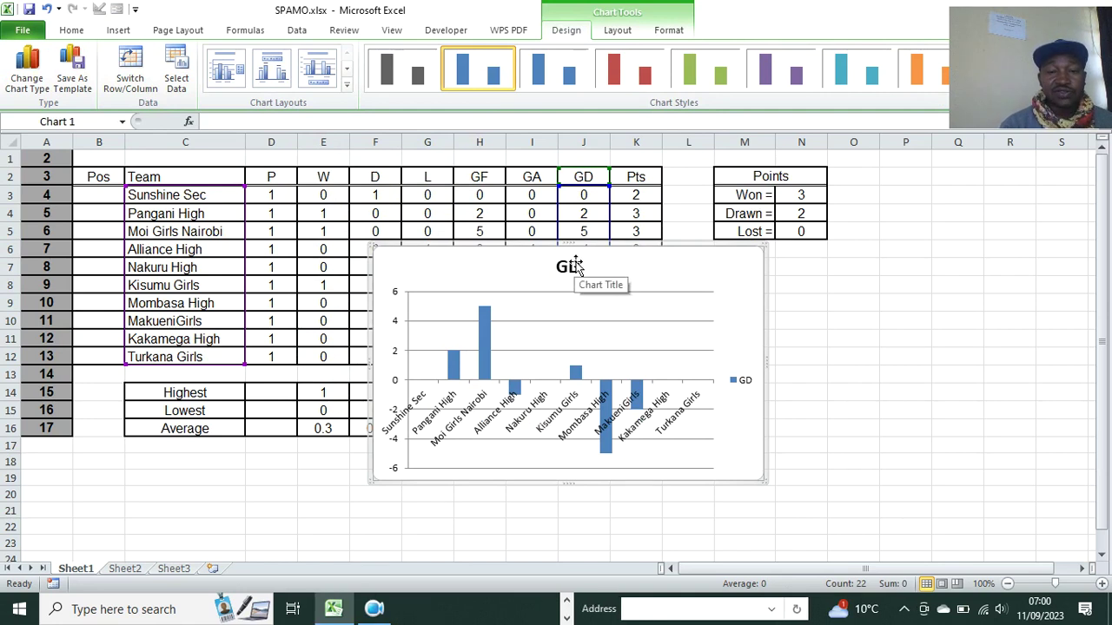
# - Move the goal difference chart to a new sheet named GD
pyautogui.moveTo(1012, 46); pyautogui.dragTo(1012, 198)
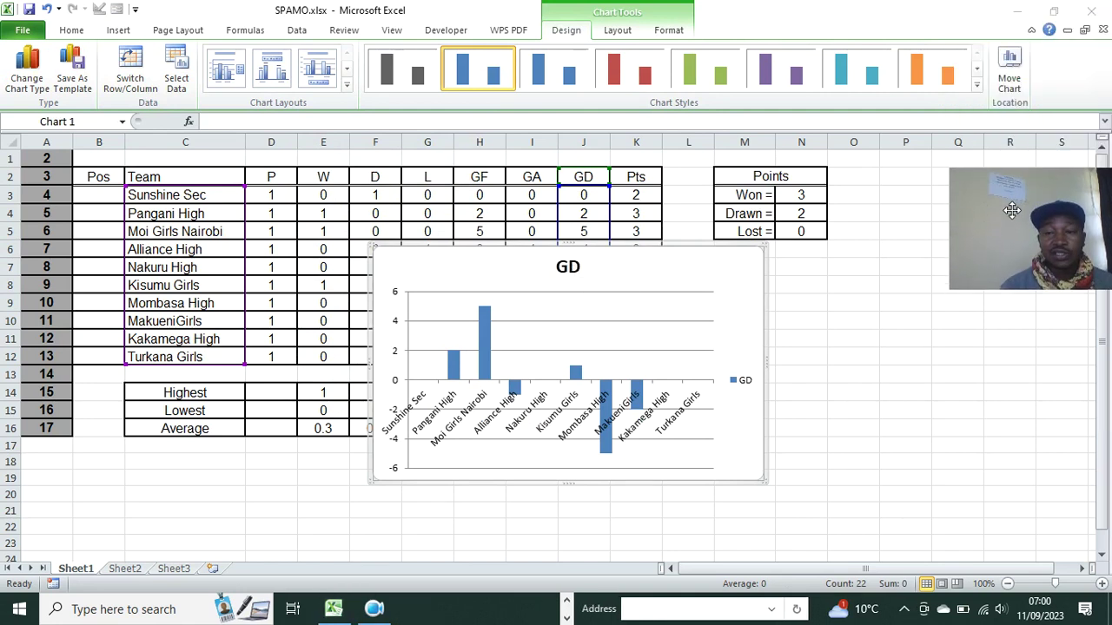
pyautogui.click(1006, 77)
pyautogui.click(1005, 77)
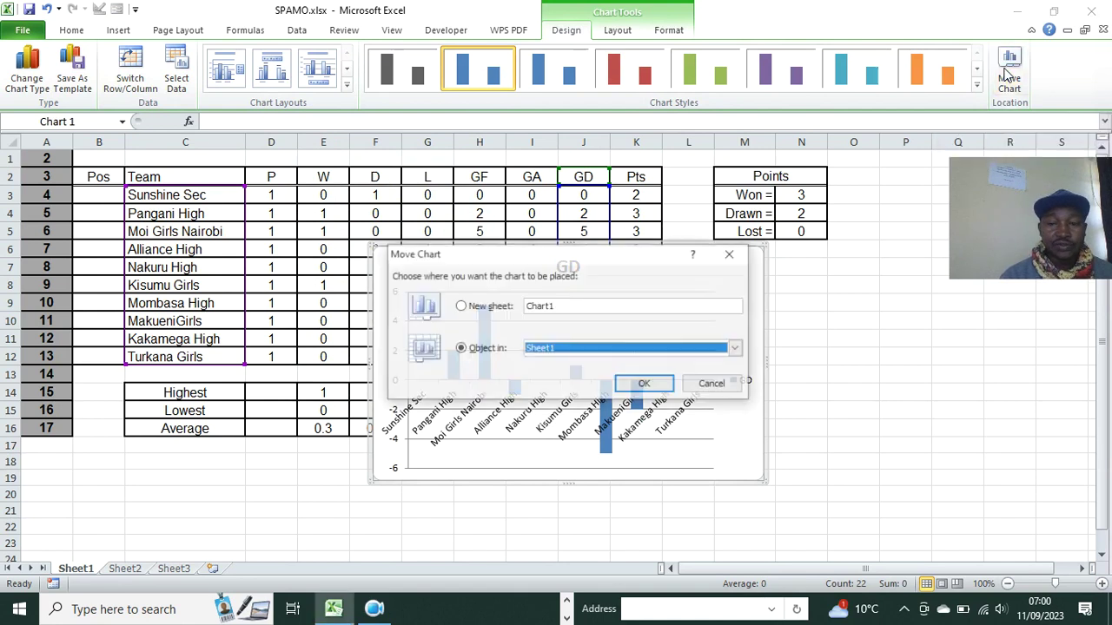
pyautogui.moveTo(549, 254); pyautogui.dragTo(412, 181)
pyautogui.click(338, 239)
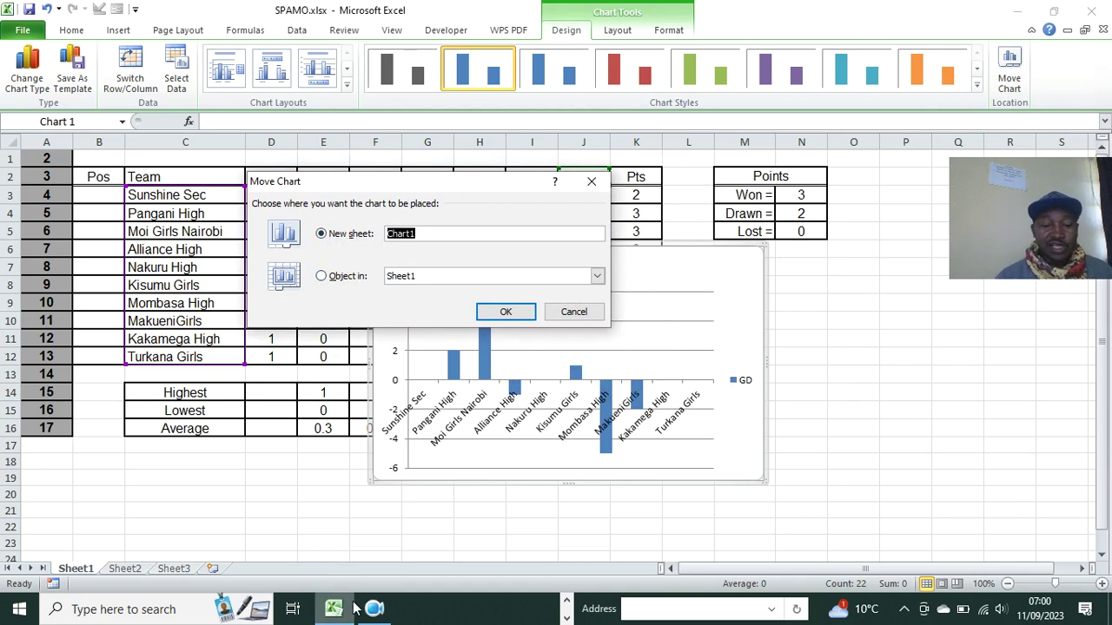
pyautogui.click(565, 613)
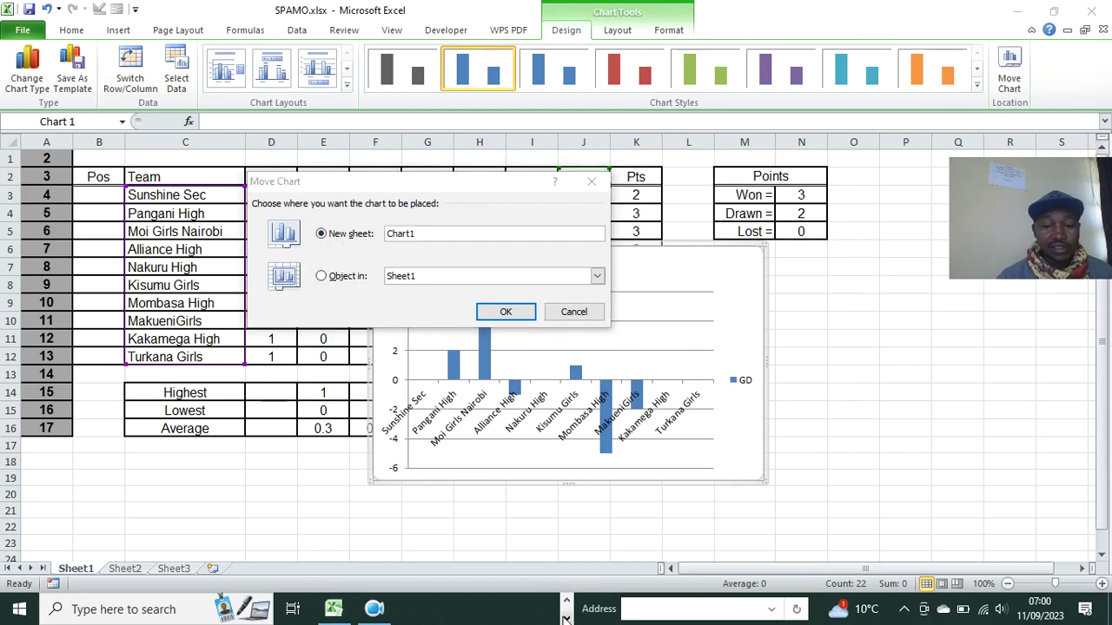
pyautogui.click(371, 219)
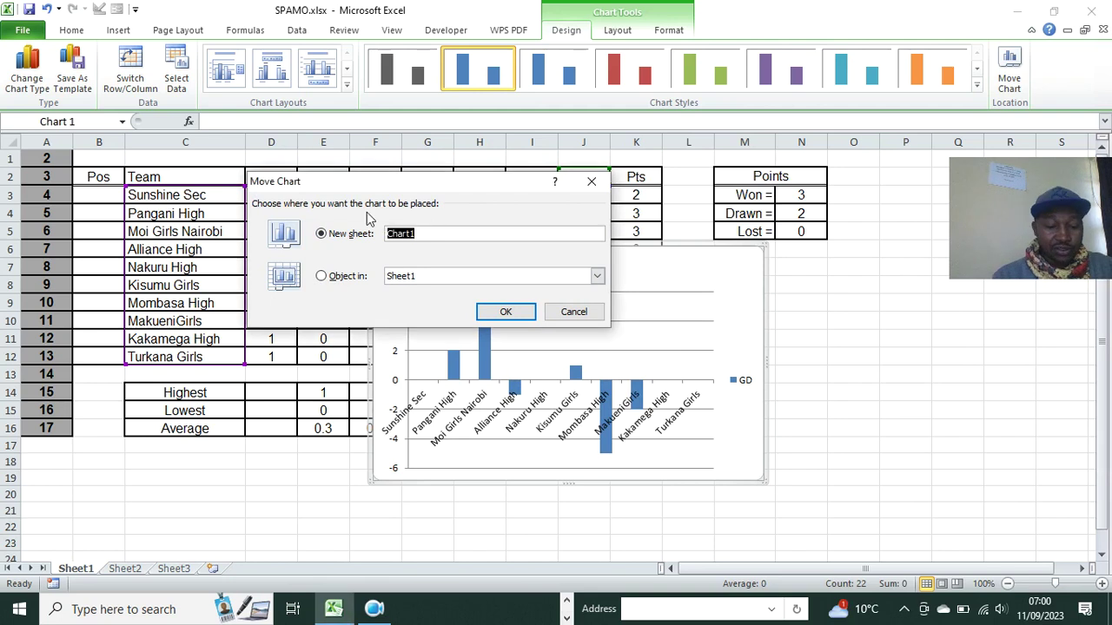
pyautogui.write('GD')
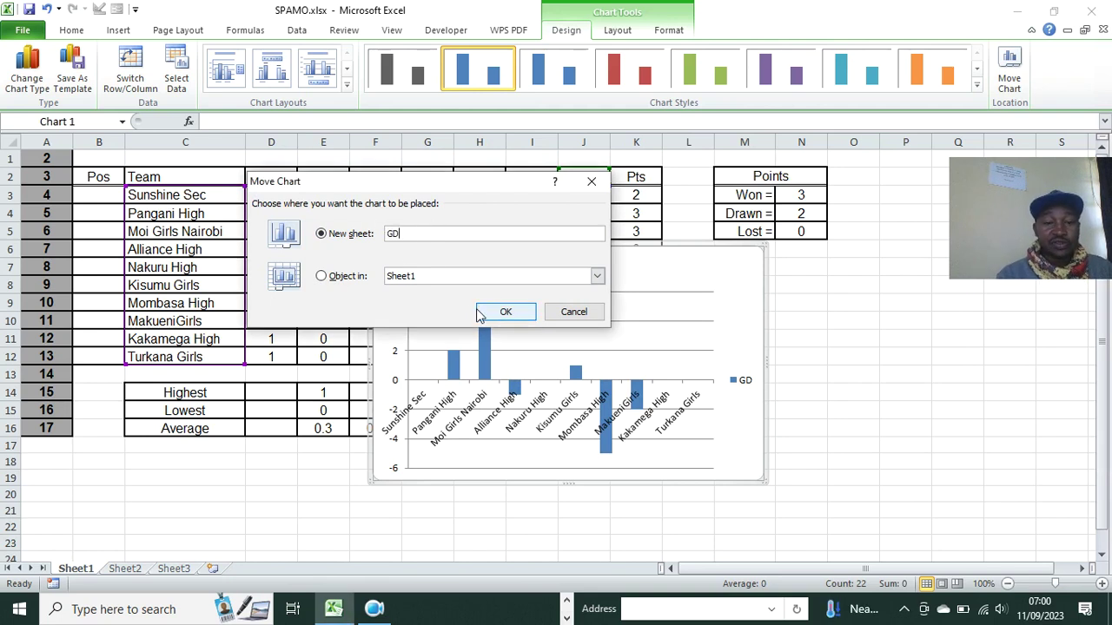
pyautogui.click(502, 311)
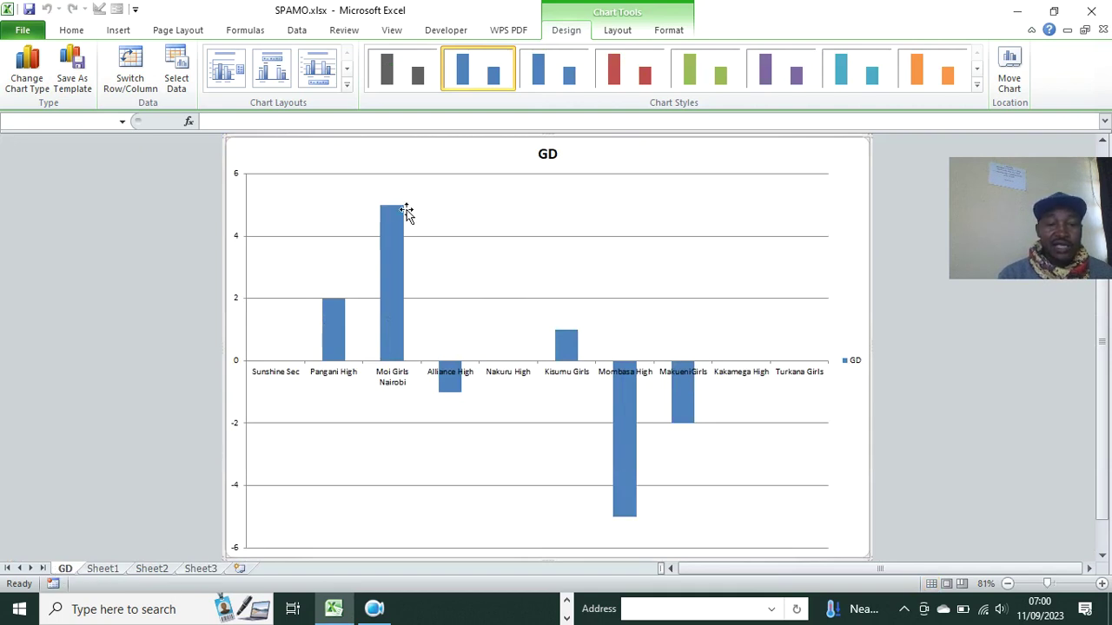
pyautogui.moveTo(1029, 243); pyautogui.dragTo(1016, 96)
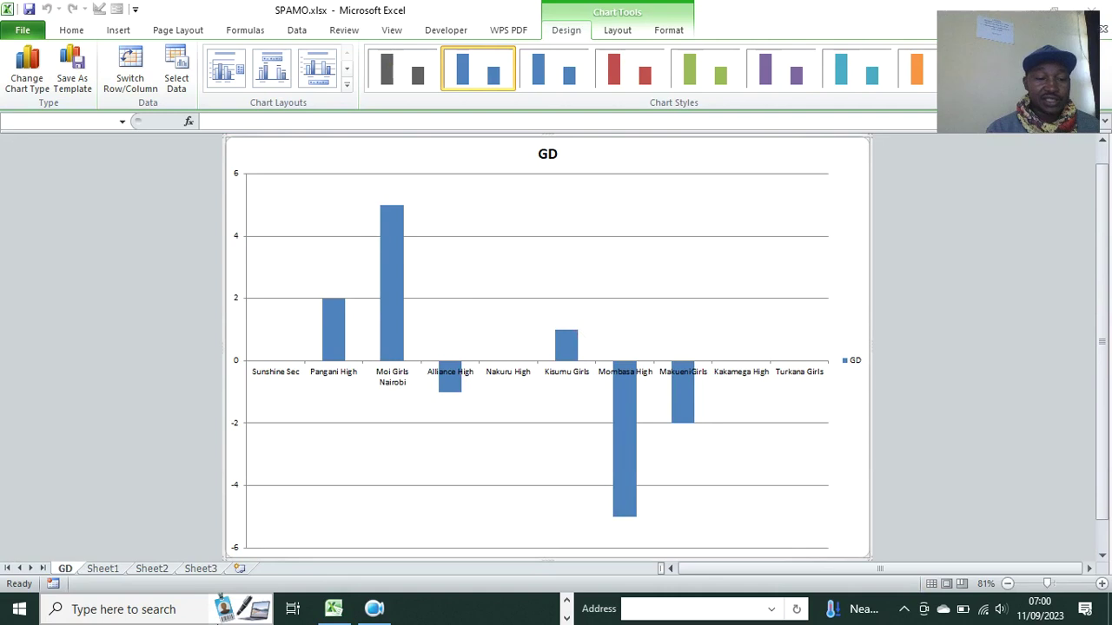
# - Go back to Sheet1, then switch to the Word document and examine sub-question iv, selecting the required file name "SUPAMO week1"
pyautogui.click(103, 568)
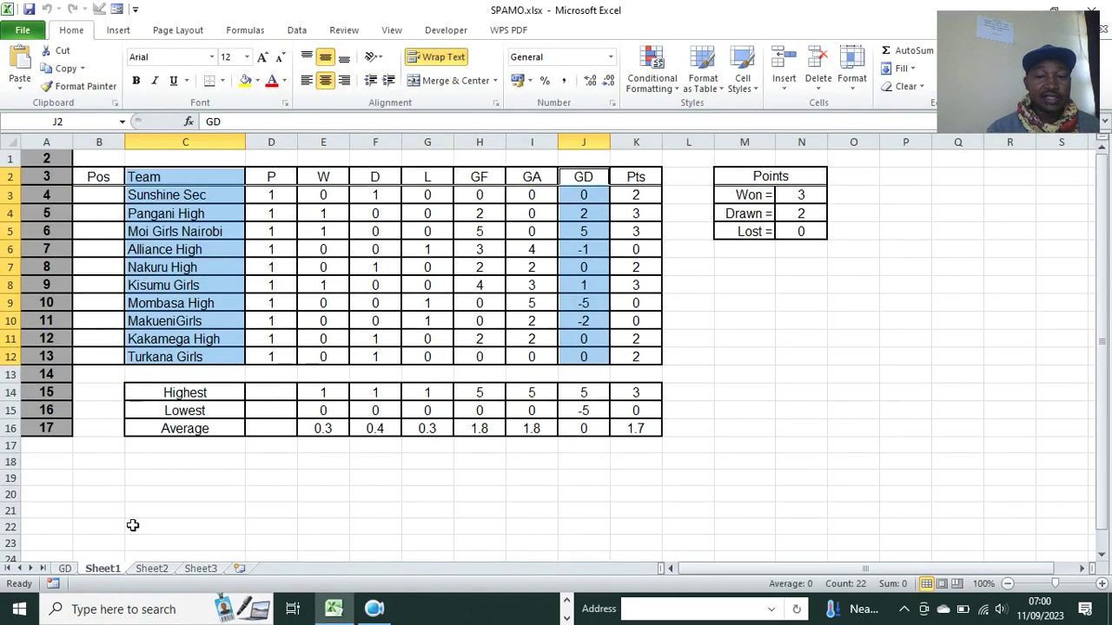
pyautogui.click(750, 304)
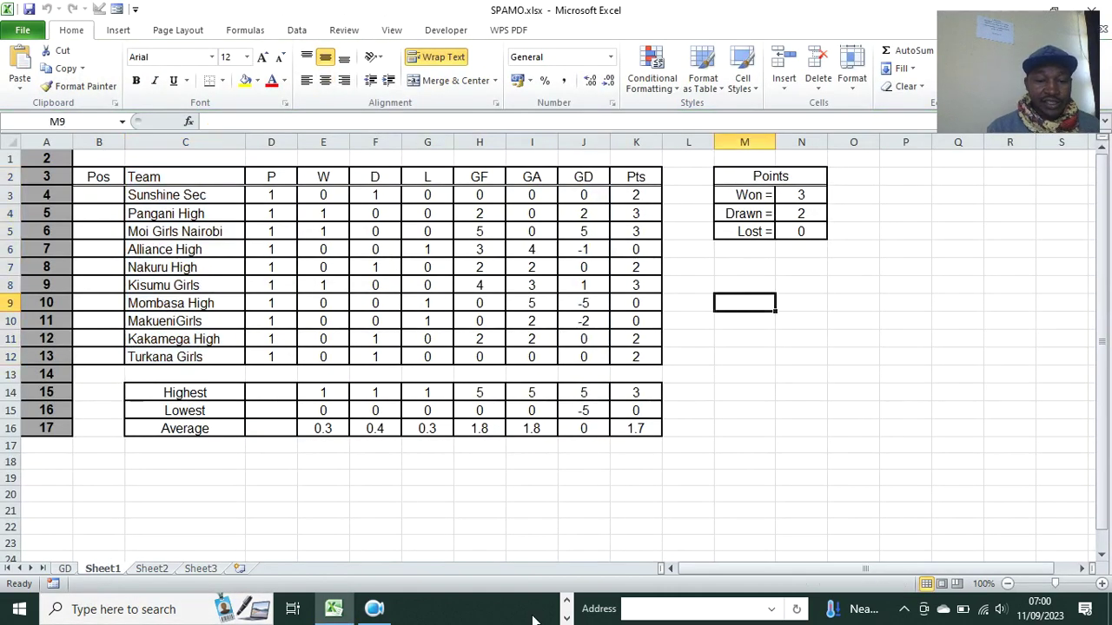
pyautogui.click(566, 601)
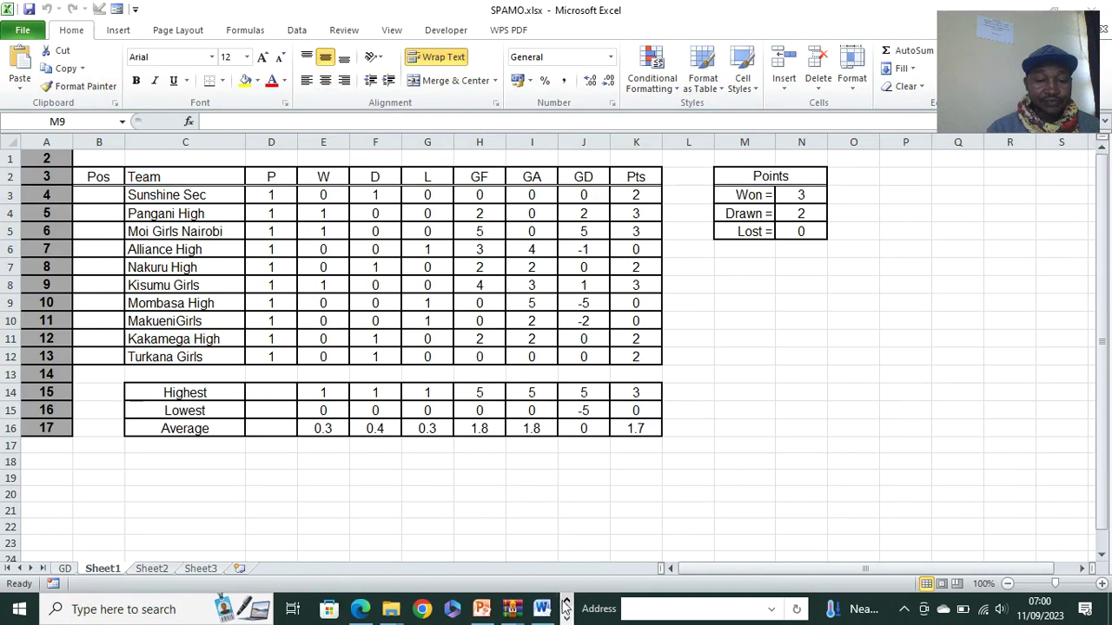
pyautogui.click(542, 609)
pyautogui.scroll(-3, 306, 338)
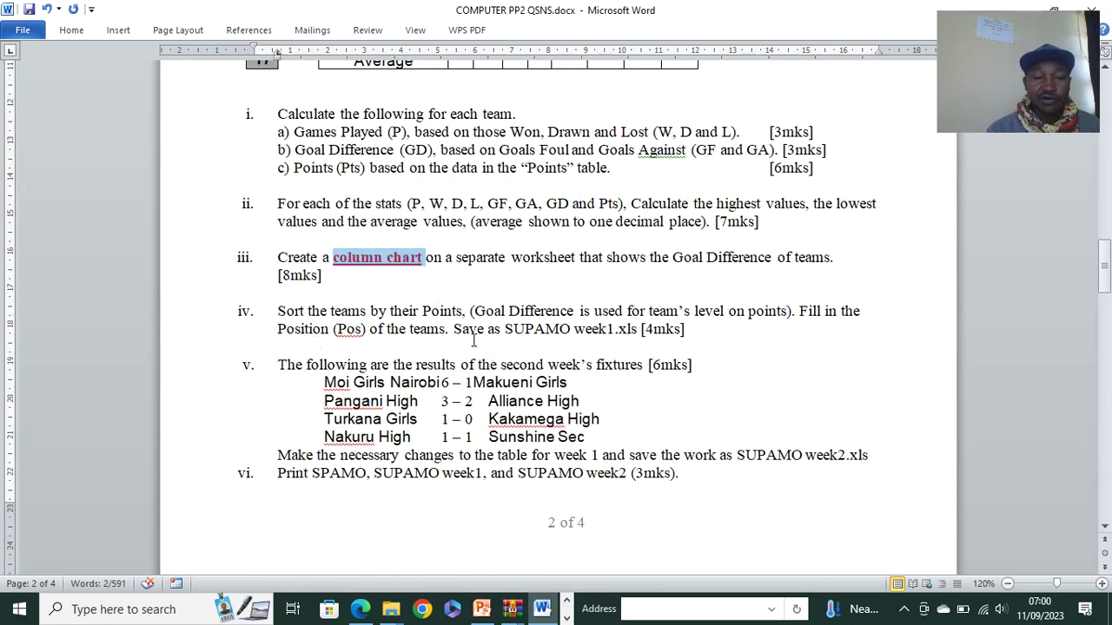
pyautogui.moveTo(572, 330); pyautogui.dragTo(517, 329)
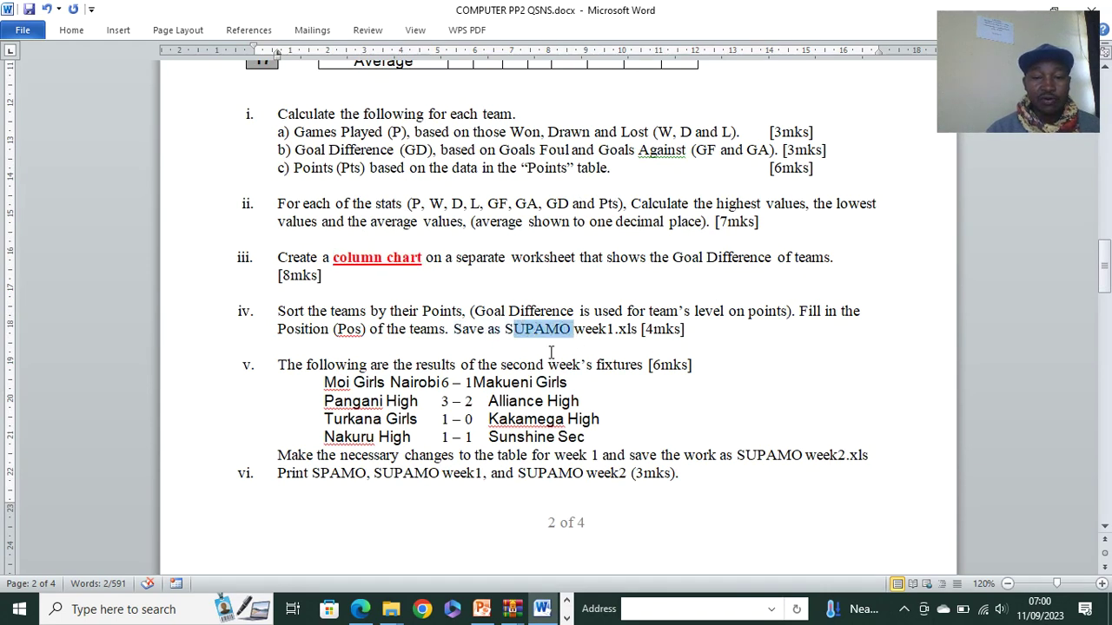
pyautogui.click(601, 332)
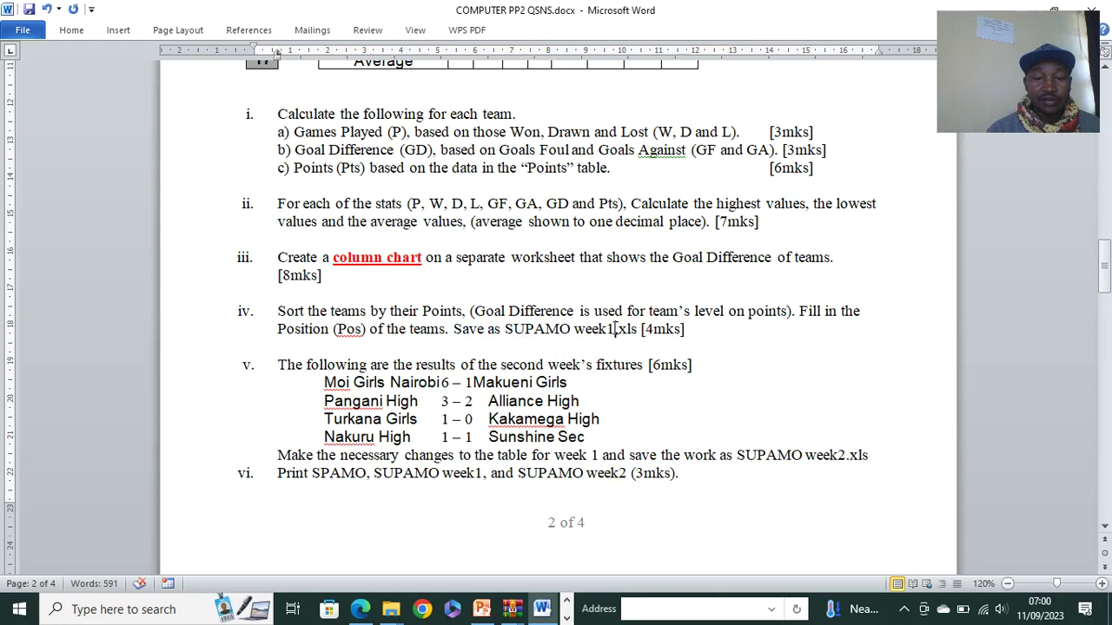
pyautogui.moveTo(615, 330); pyautogui.dragTo(504, 331)
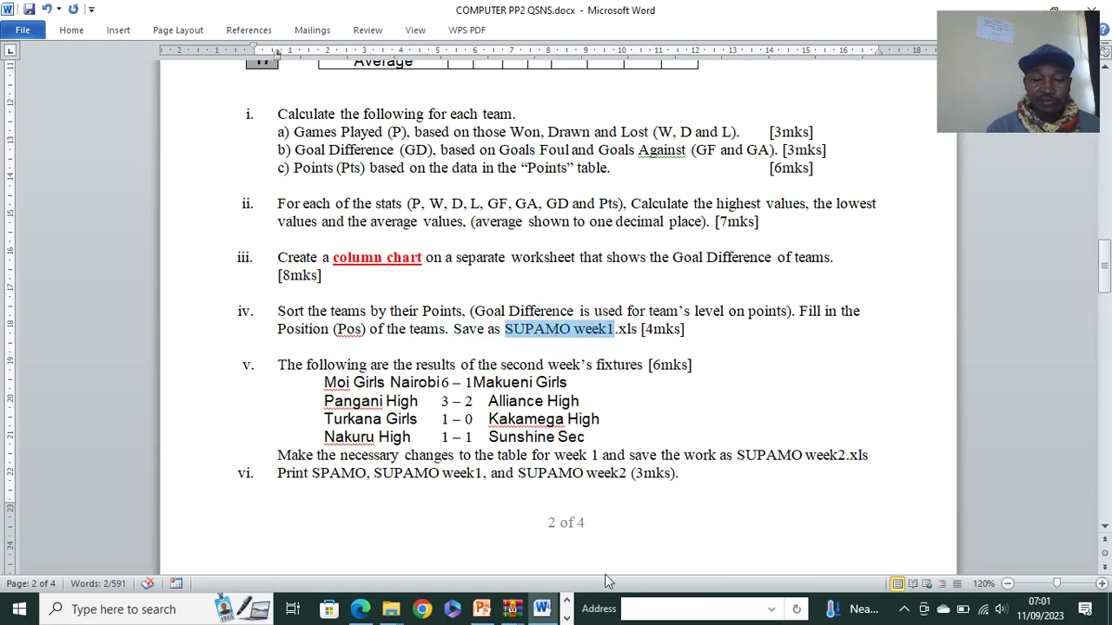
# - Switch back to the SPAMO.xlsx workbook and delete column A, which holds the copied row numbers, from Sheet1
pyautogui.click(567, 618)
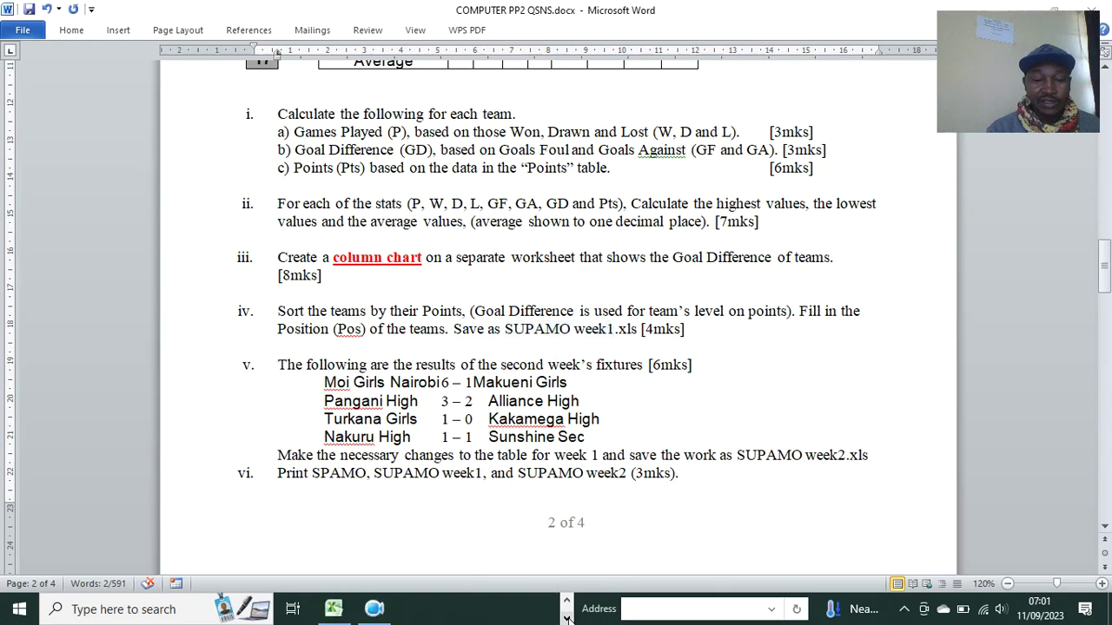
pyautogui.click(333, 609)
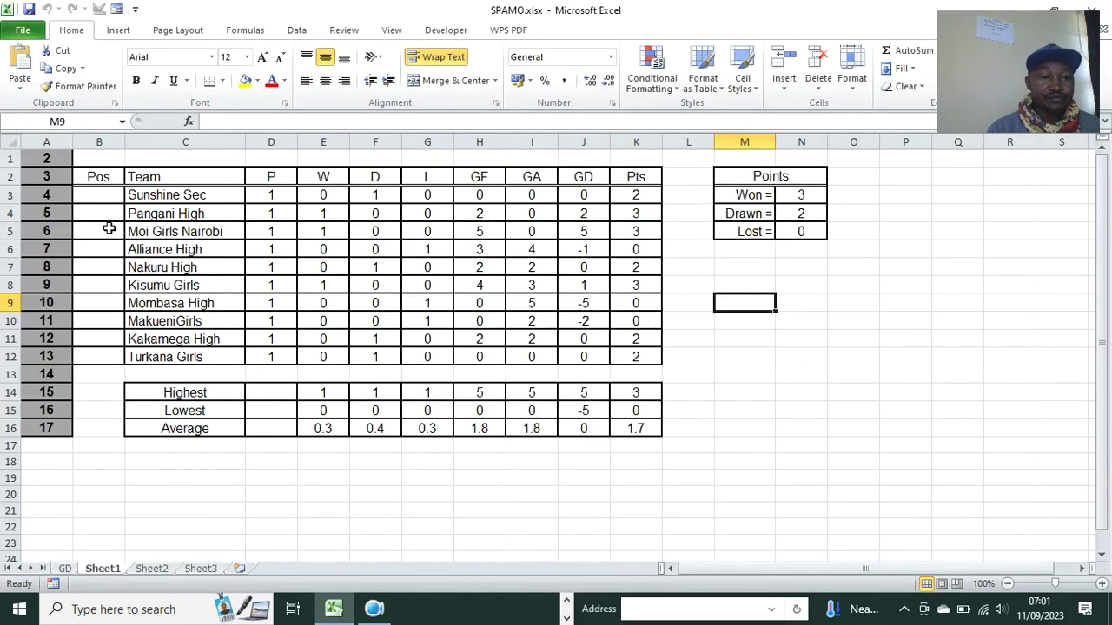
pyautogui.rightClick(49, 143)
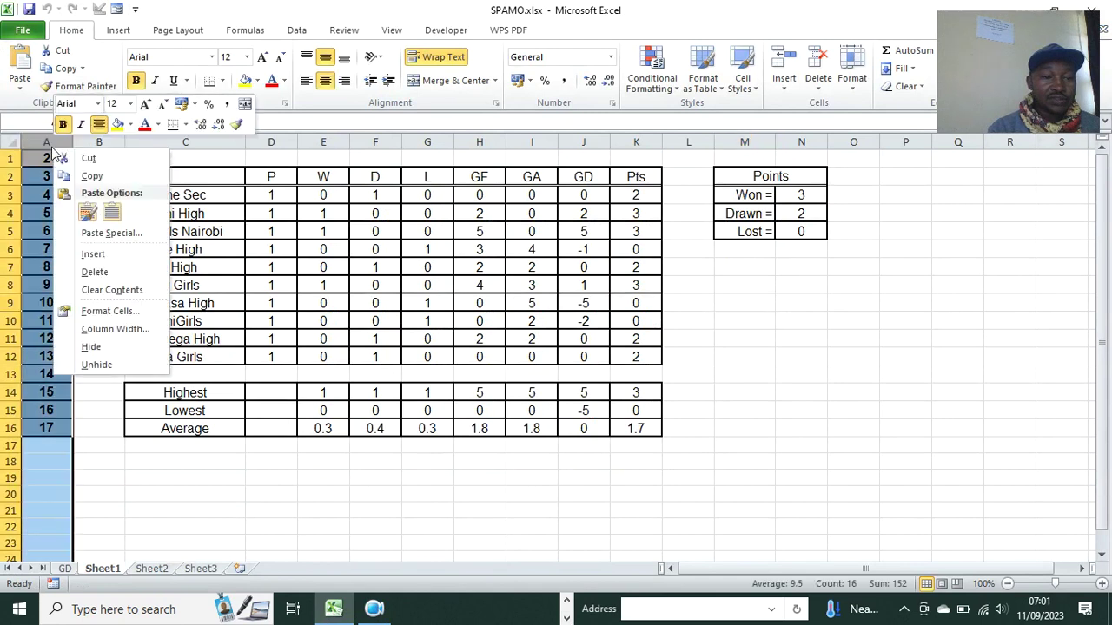
pyautogui.click(111, 277)
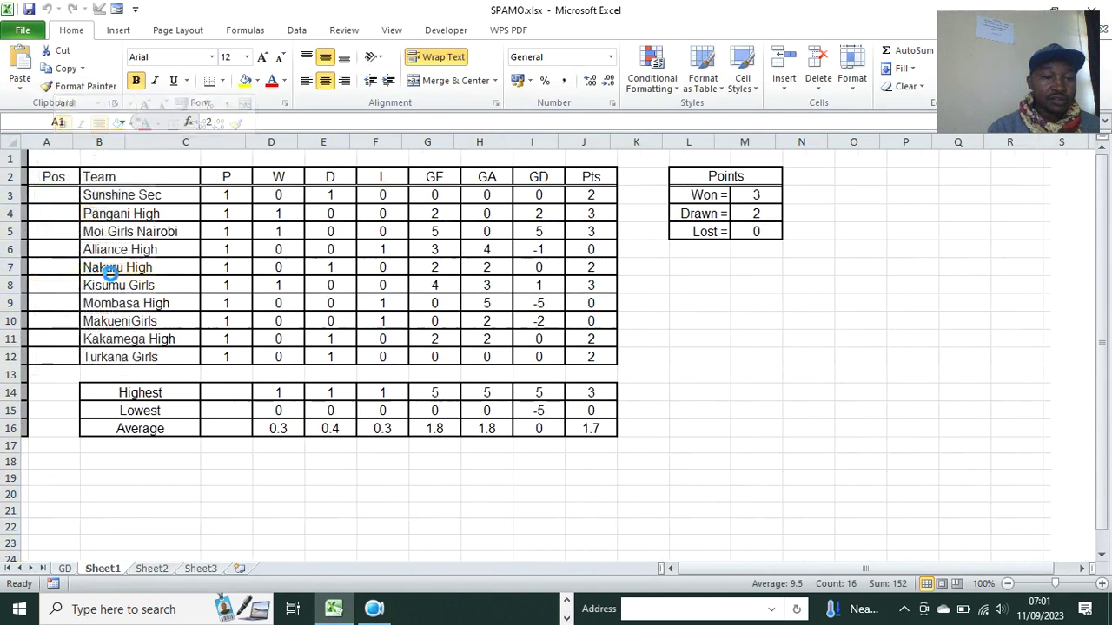
pyautogui.click(757, 313)
# - Sort the team table B2:J12 by GD values from Largest to Smallest
pyautogui.moveTo(87, 176); pyautogui.dragTo(582, 347)
pyautogui.click(296, 30)
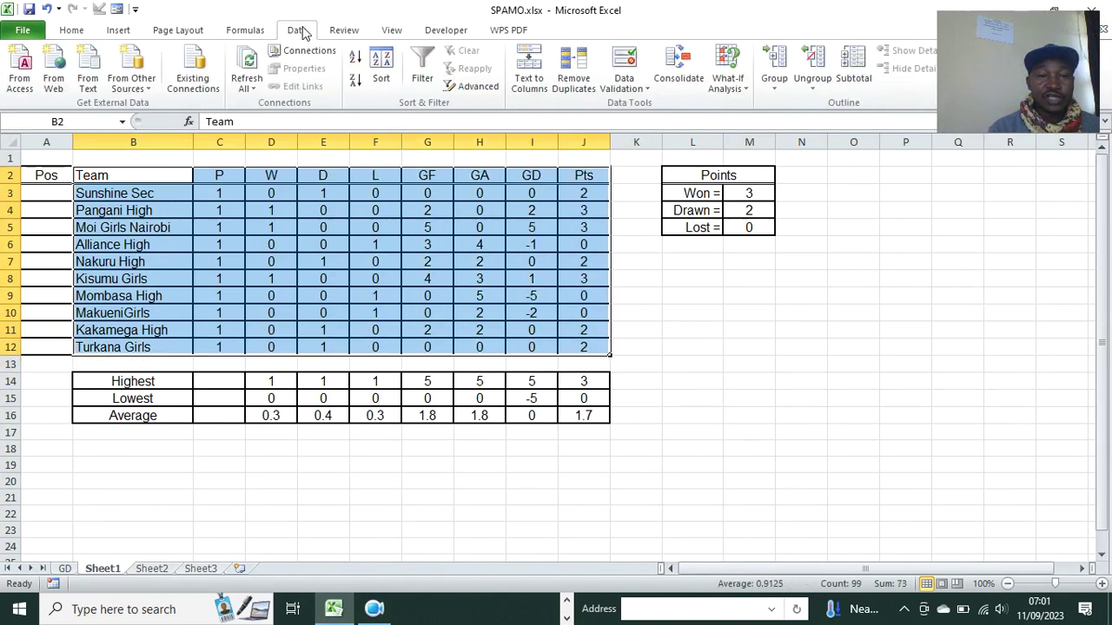
pyautogui.click(380, 76)
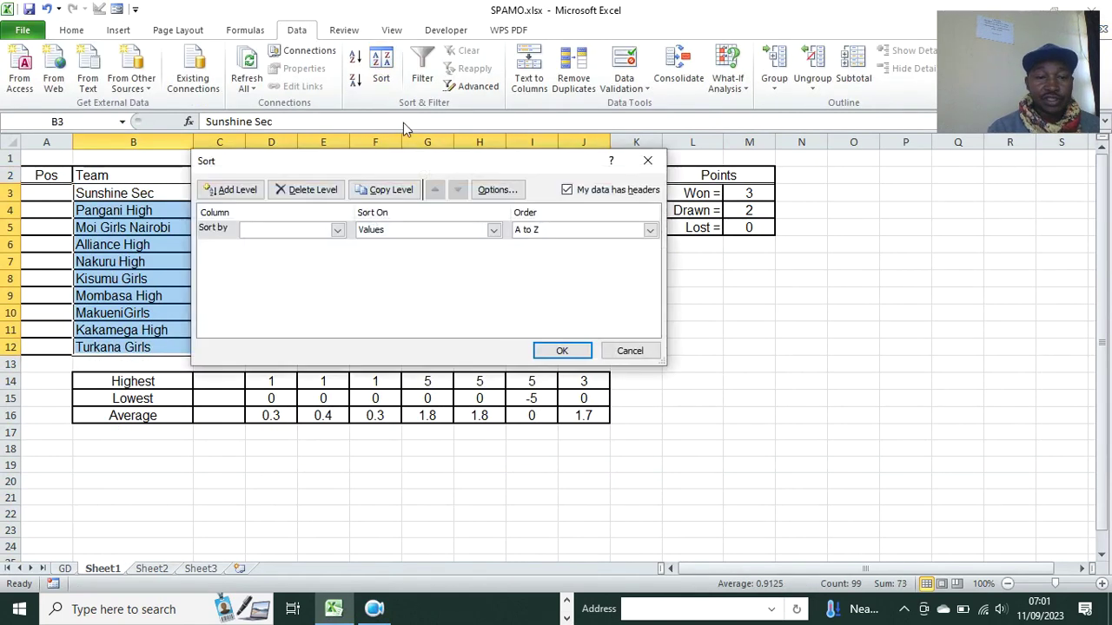
pyautogui.click(337, 230)
pyautogui.click(293, 319)
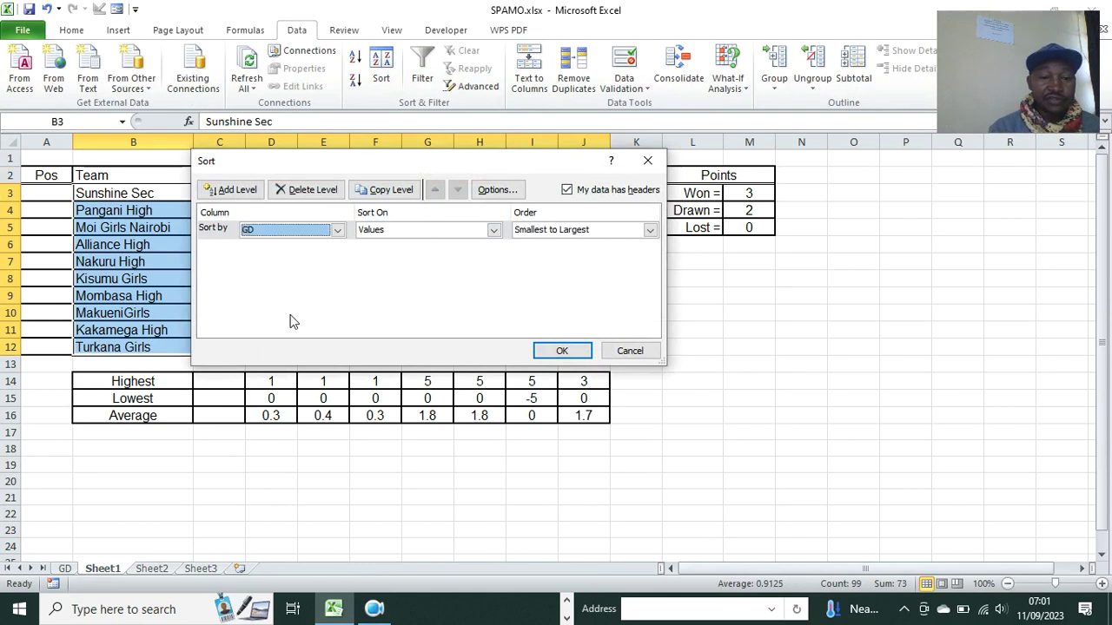
pyautogui.click(650, 230)
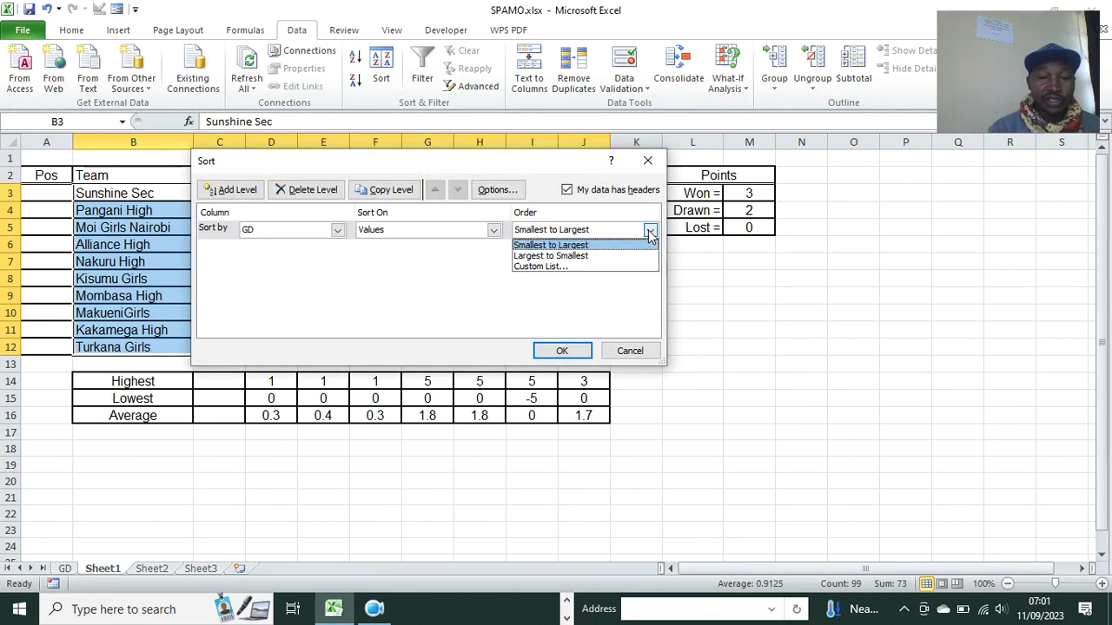
pyautogui.click(573, 255)
pyautogui.click(562, 351)
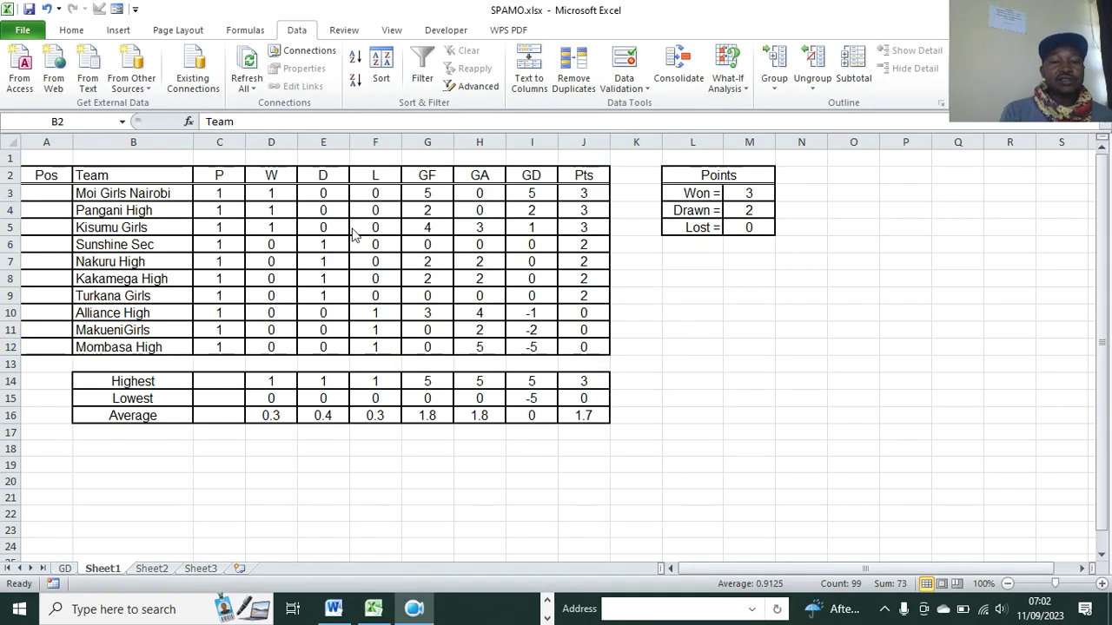
# - Reapply the Largest to Smallest sort on GD to the team table and select the GD values I3:I12 to check their order
pyautogui.click(124, 177)
pyautogui.click(124, 176)
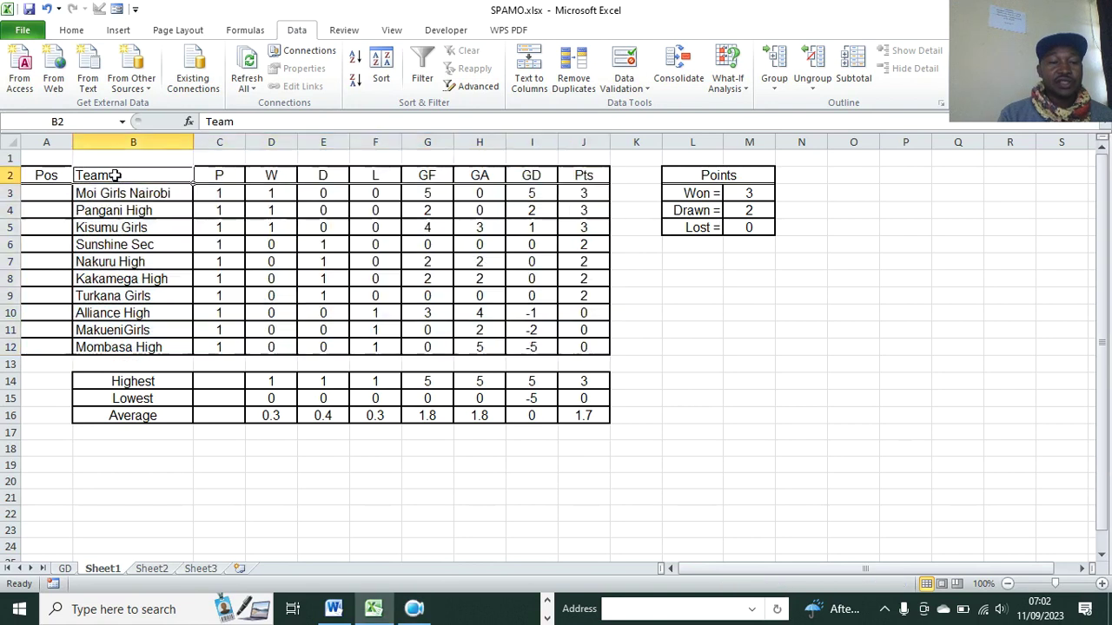
pyautogui.moveTo(127, 176); pyautogui.dragTo(562, 343)
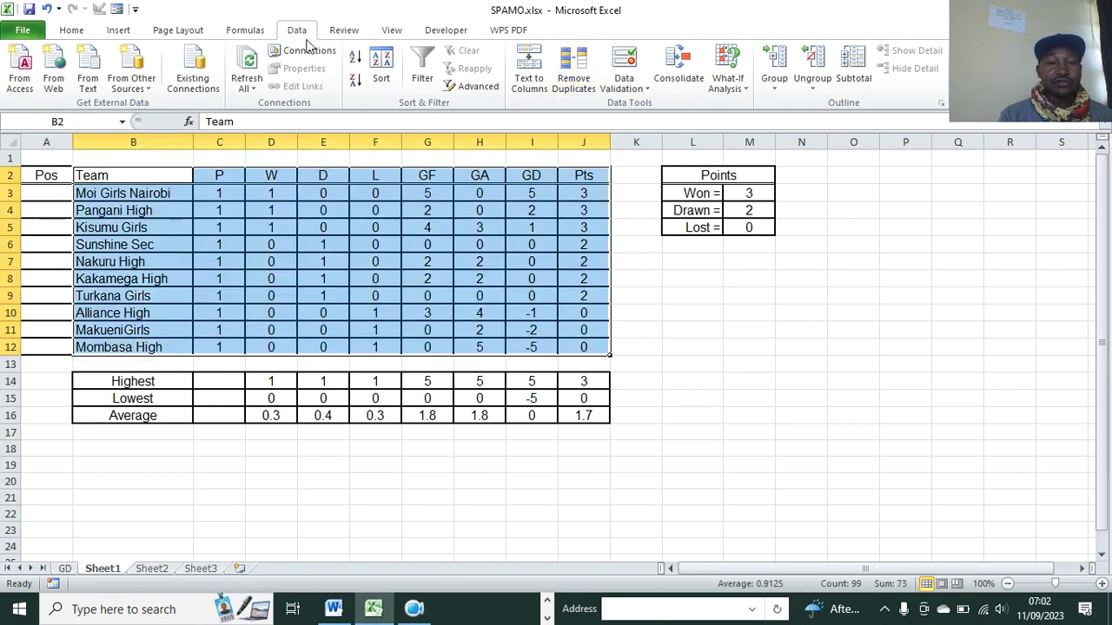
pyautogui.click(381, 71)
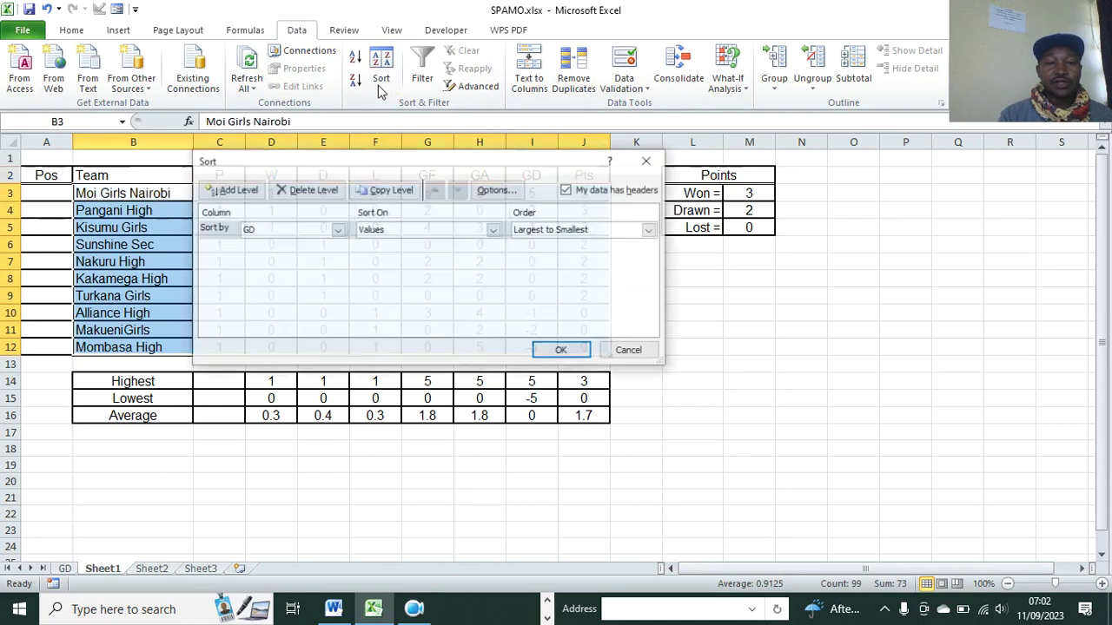
pyautogui.click(339, 236)
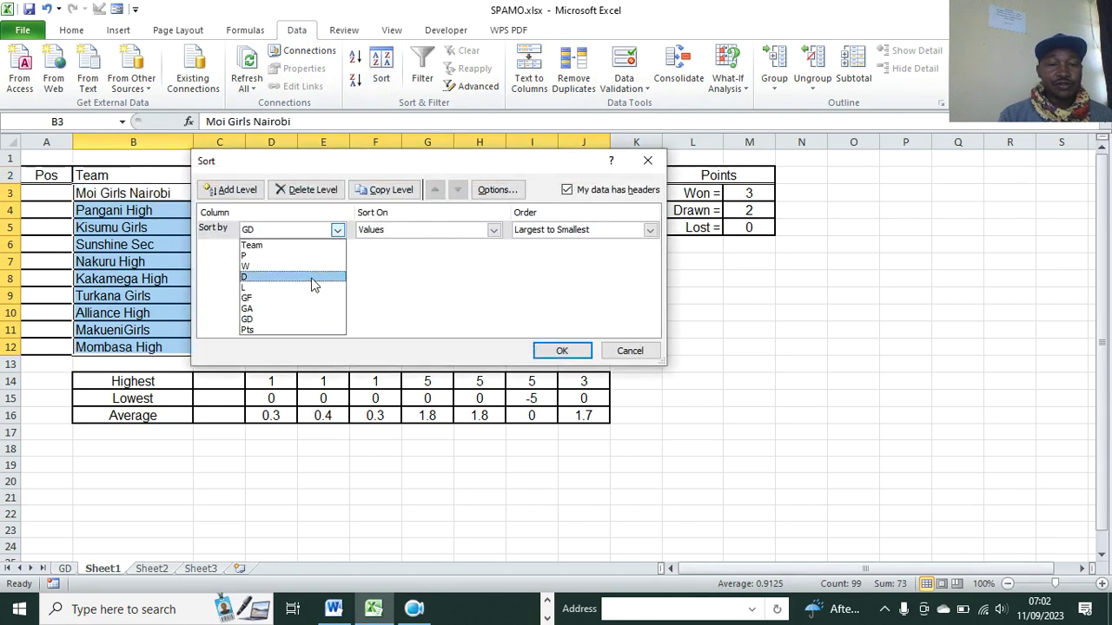
pyautogui.click(279, 320)
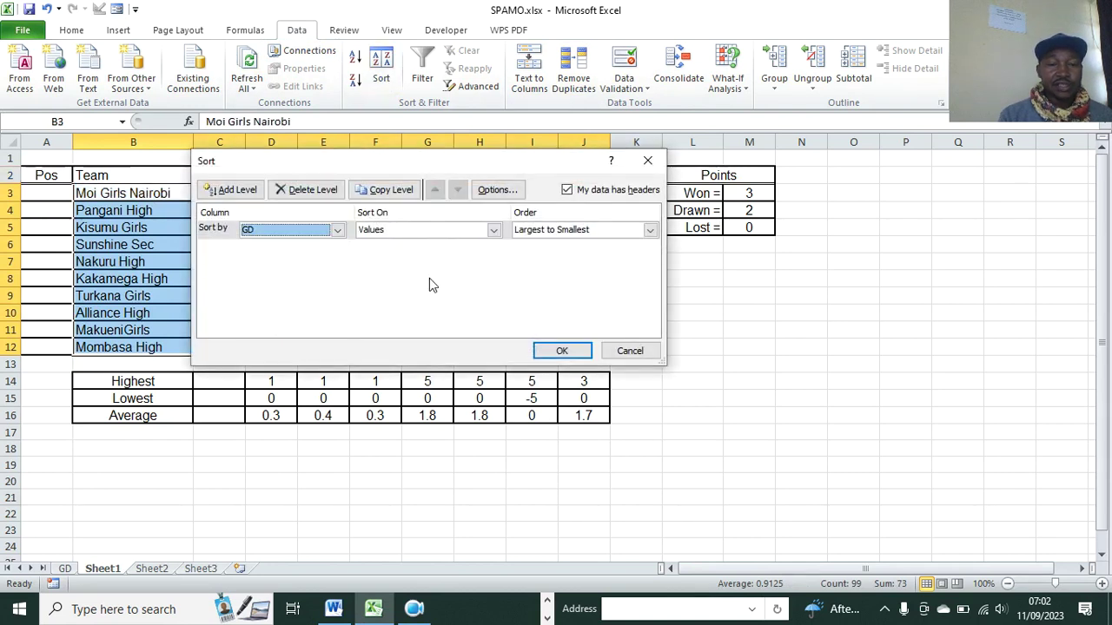
pyautogui.click(562, 351)
pyautogui.click(620, 213)
pyautogui.moveTo(553, 200); pyautogui.dragTo(526, 356)
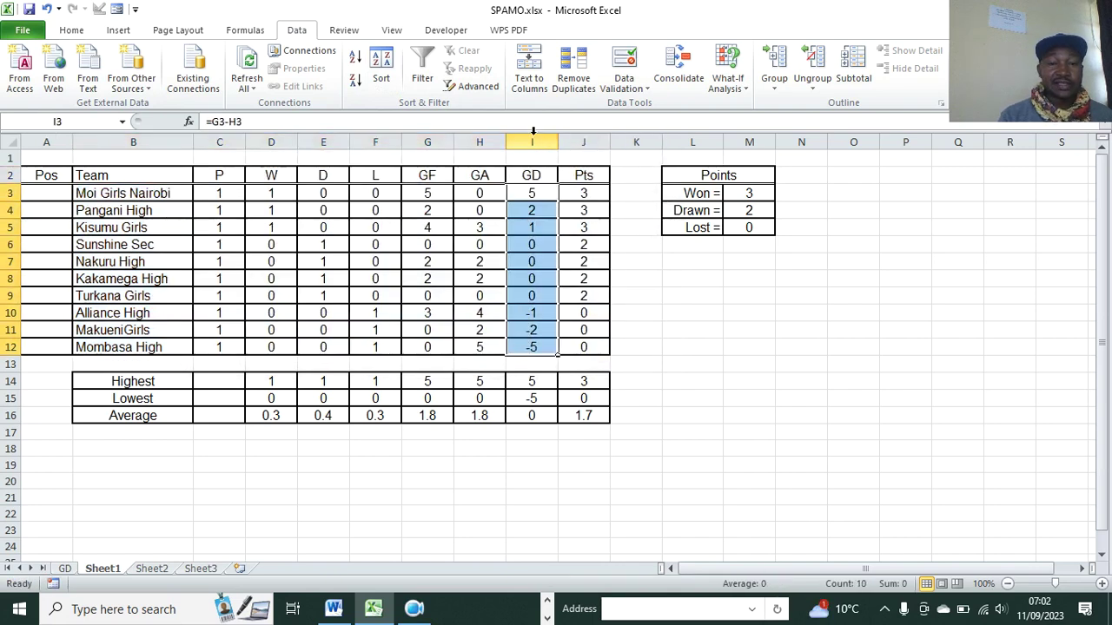
# - Format the GD values in I3:I12 as bold red text
pyautogui.click(72, 30)
pyautogui.click(271, 81)
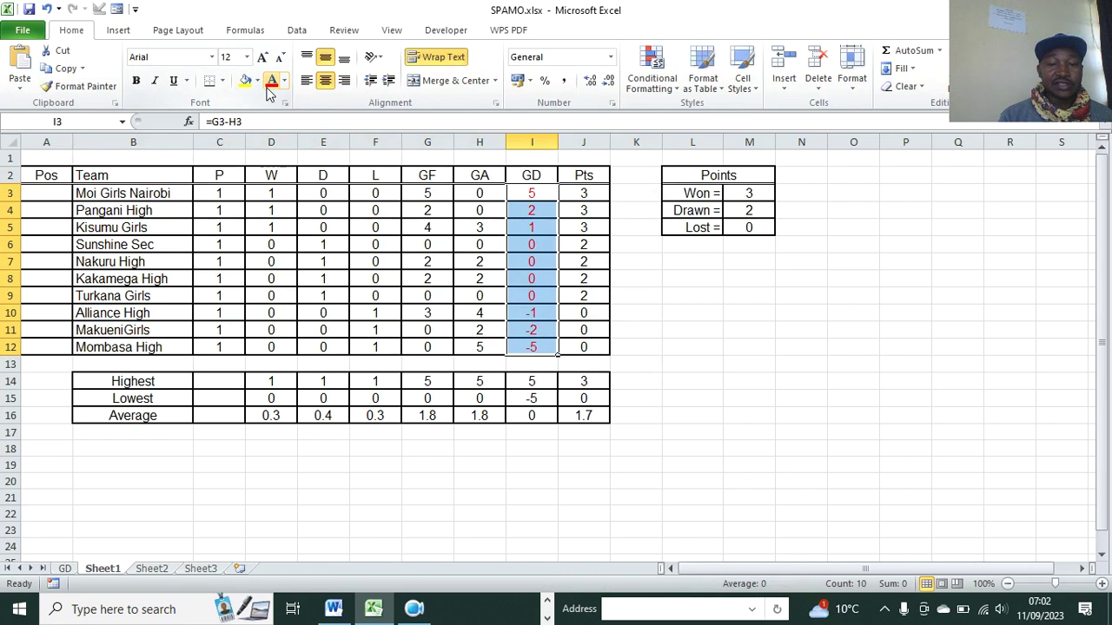
pyautogui.click(135, 79)
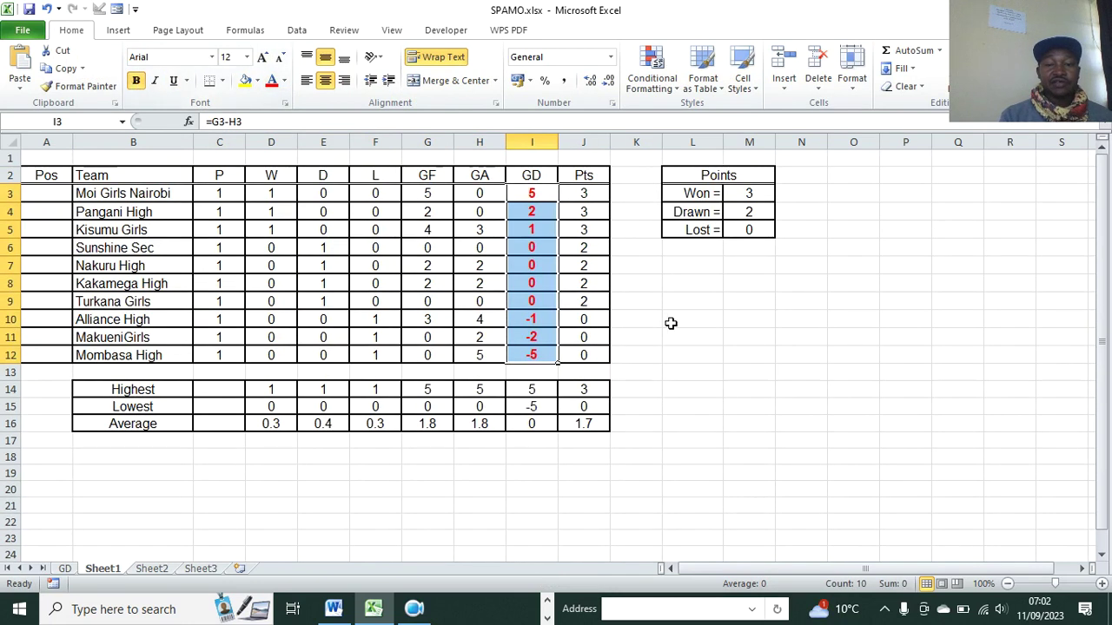
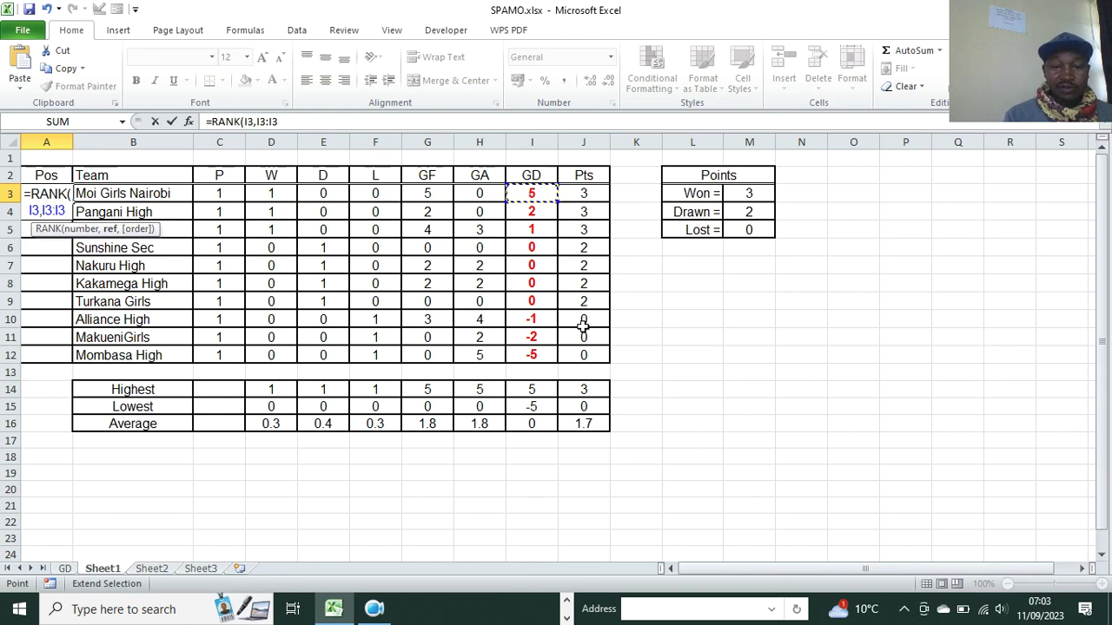
# - Enter =RANK(I3,I3:I12,0) in A3 to rank the first team's GD in descending order
pyautogui.click(539, 354)
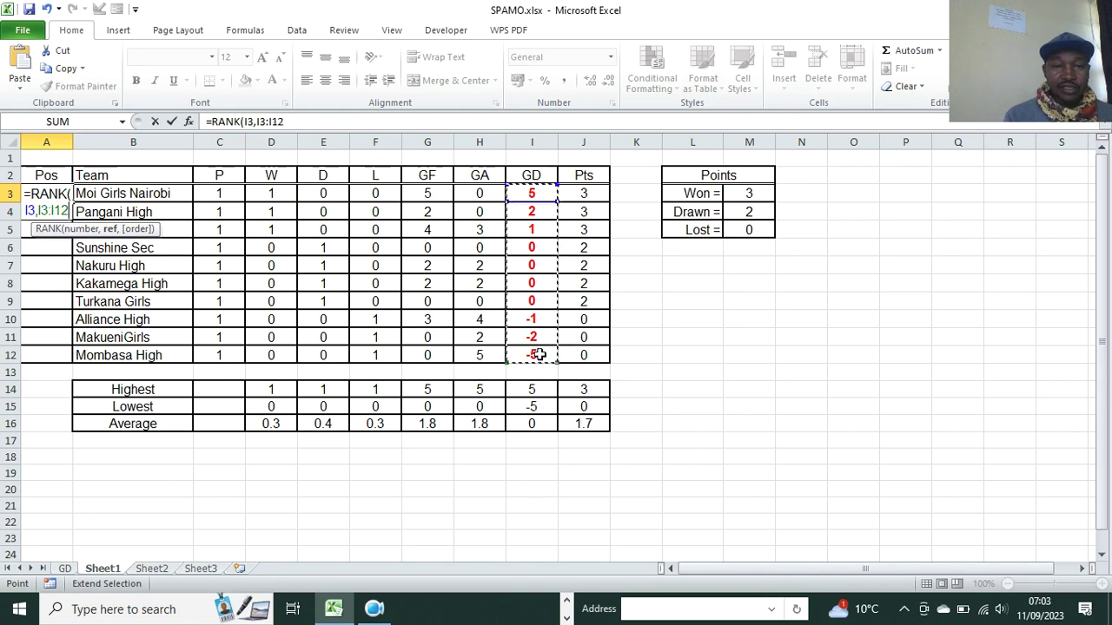
pyautogui.click(316, 124)
pyautogui.write(',')
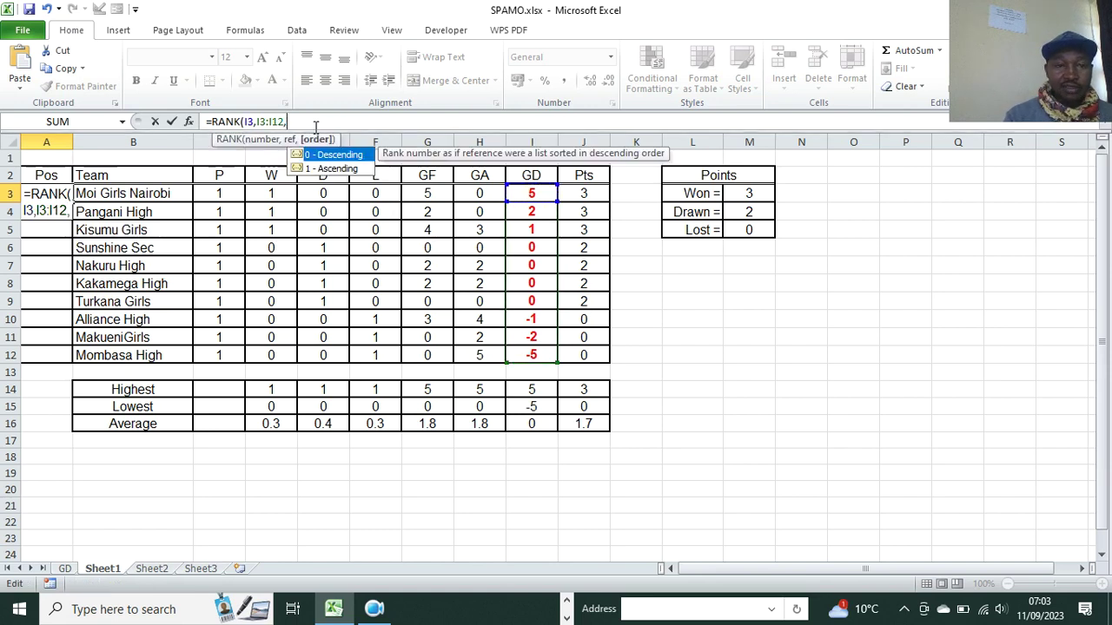
pyautogui.doubleClick(330, 155)
pyautogui.click(323, 158)
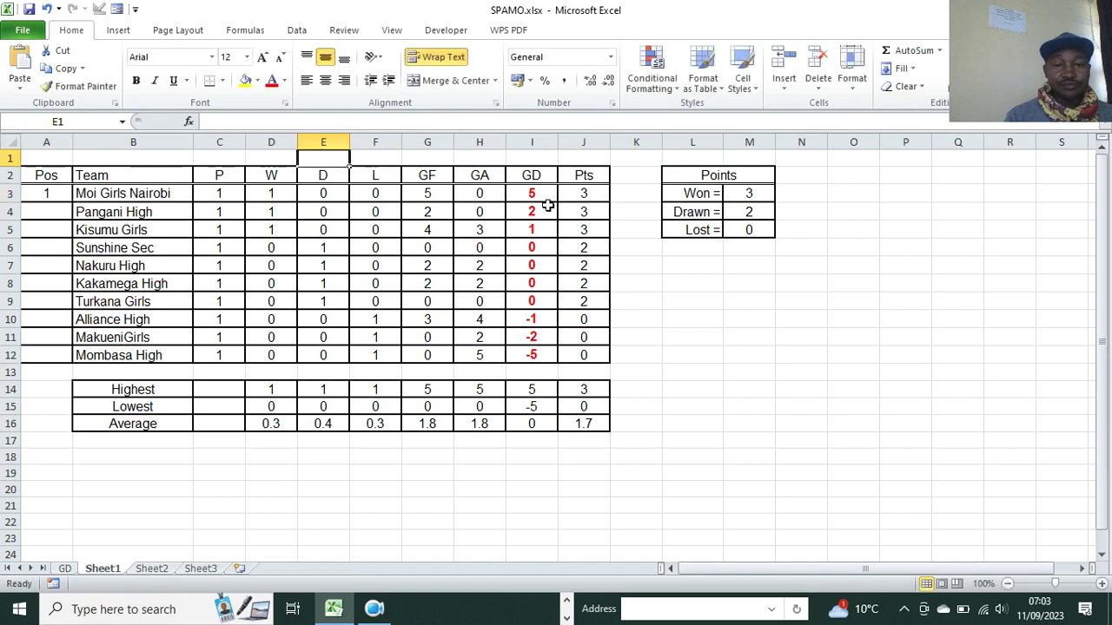
# - Make the reference range in A3's RANK formula absolute as $I$3:$I$12 and fill the formula down to A12
pyautogui.click(13, 195)
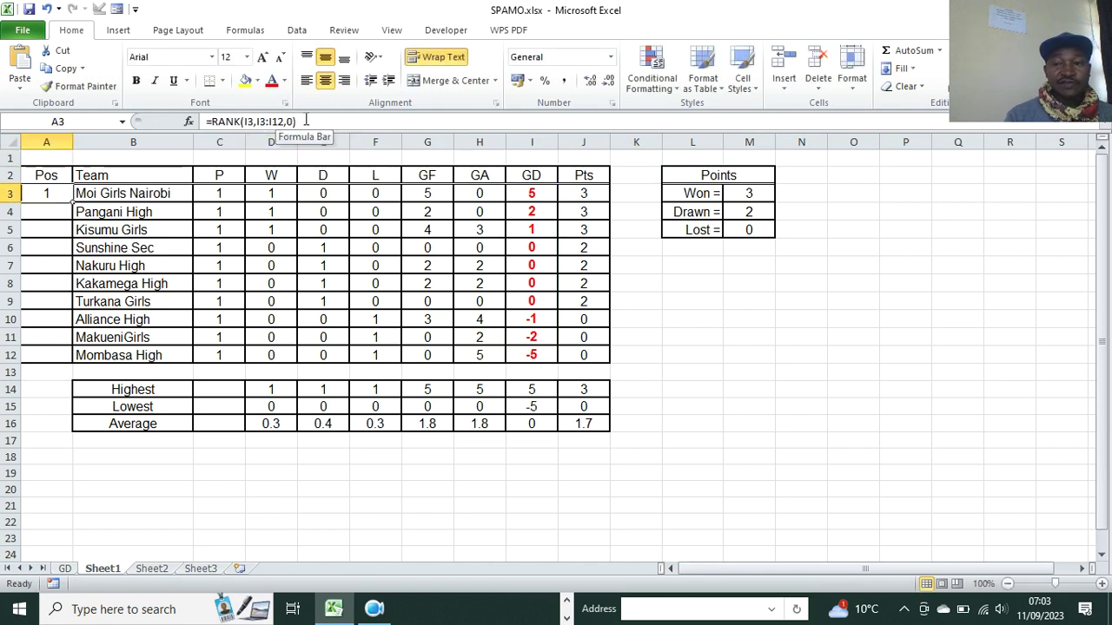
pyautogui.click(258, 128)
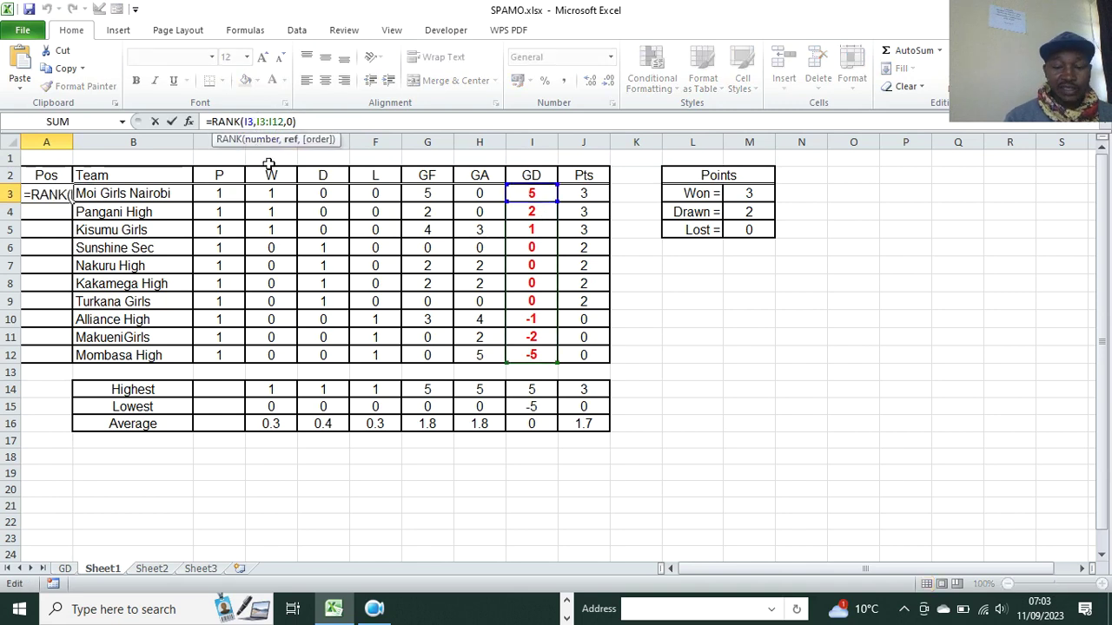
pyautogui.write('$I')
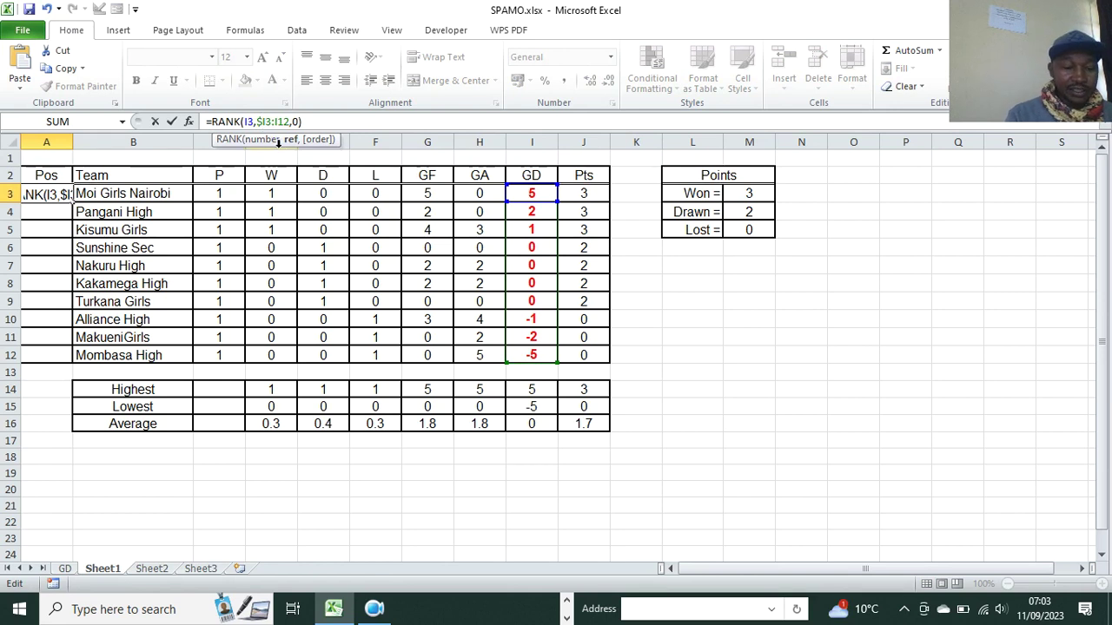
pyautogui.write('$')
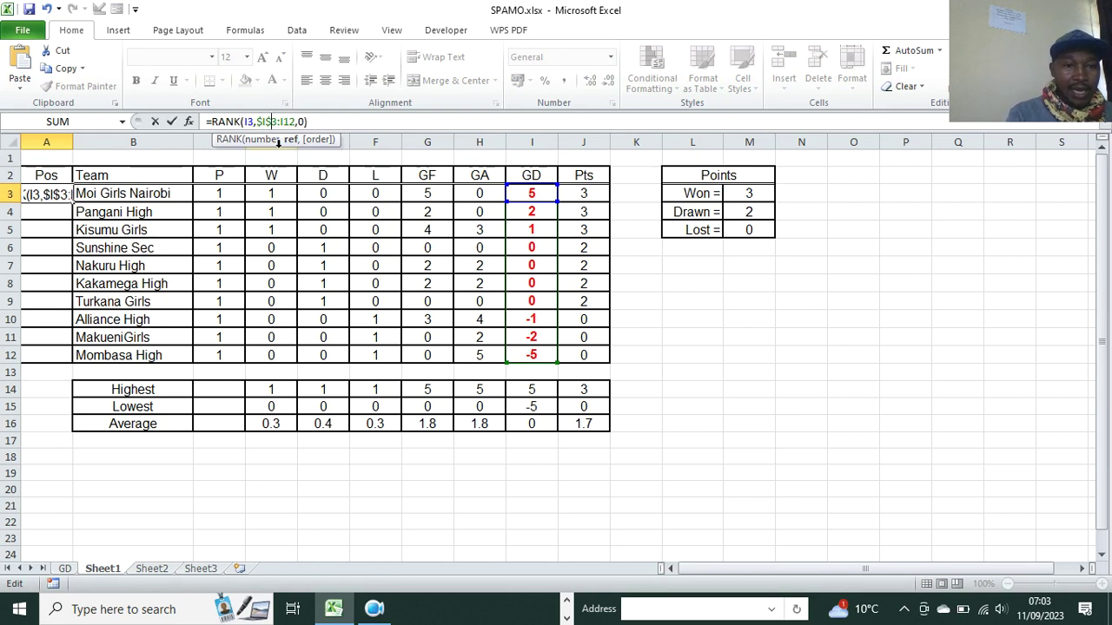
pyautogui.click(280, 122)
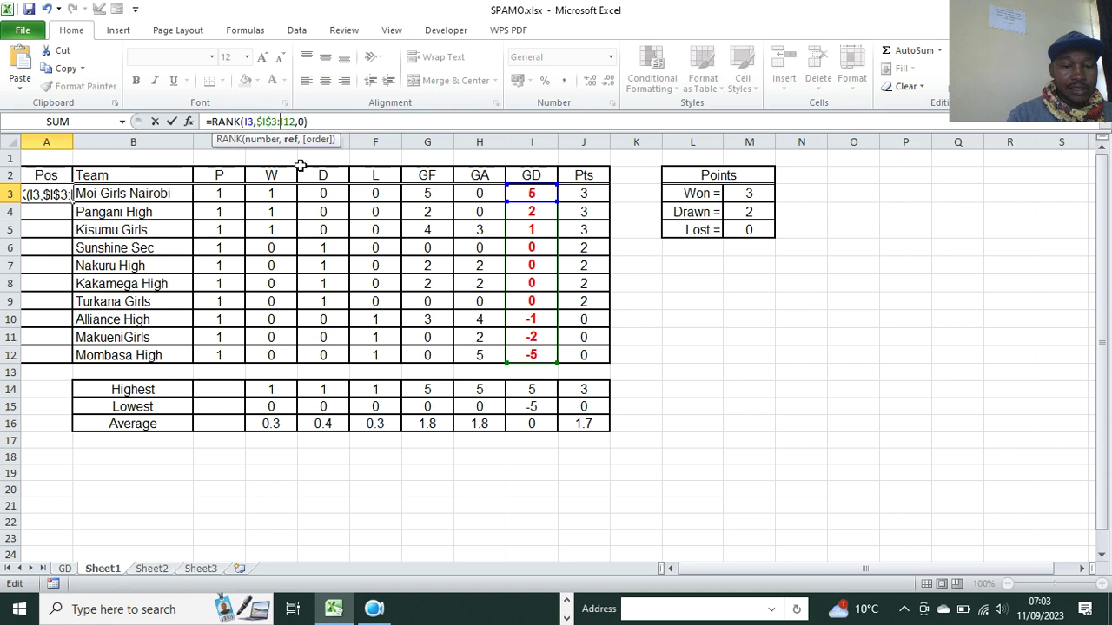
pyautogui.write('$I')
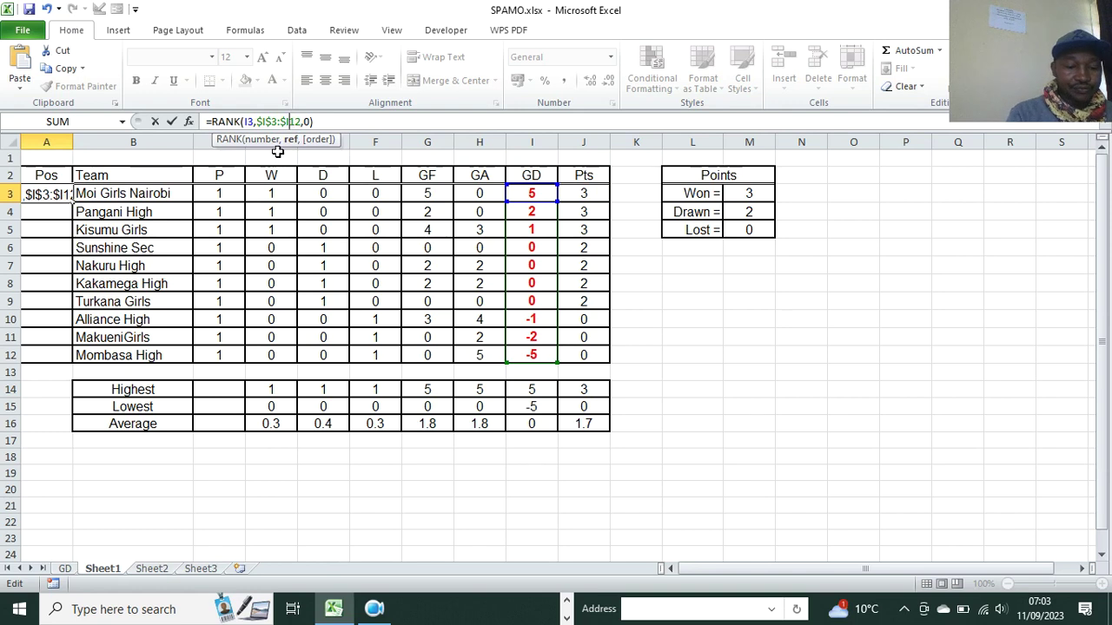
pyautogui.write('$')
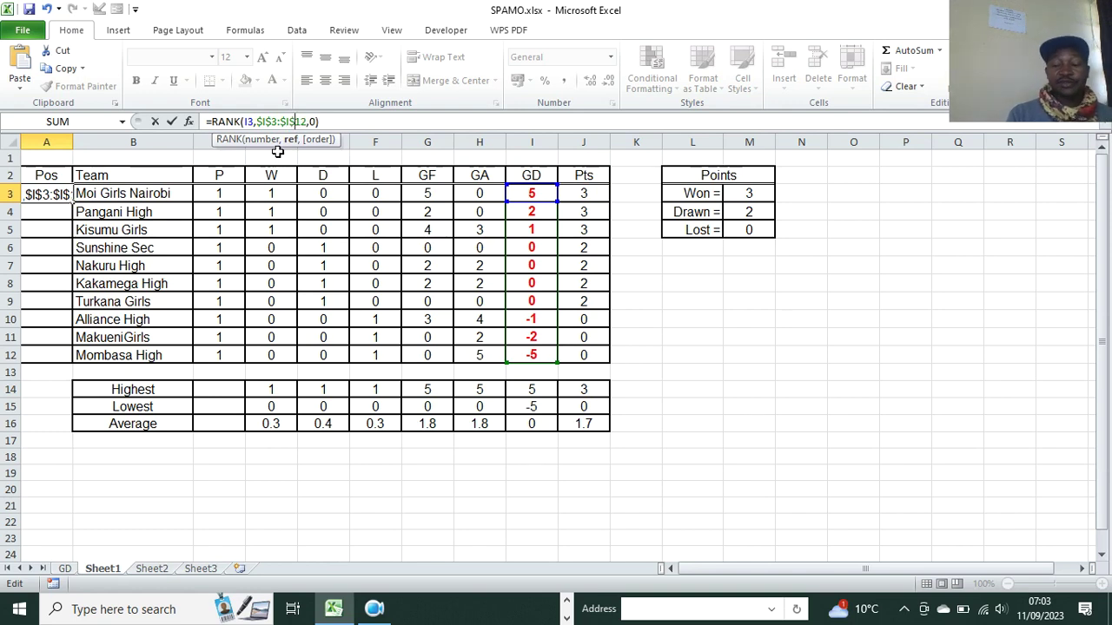
pyautogui.press('Return')
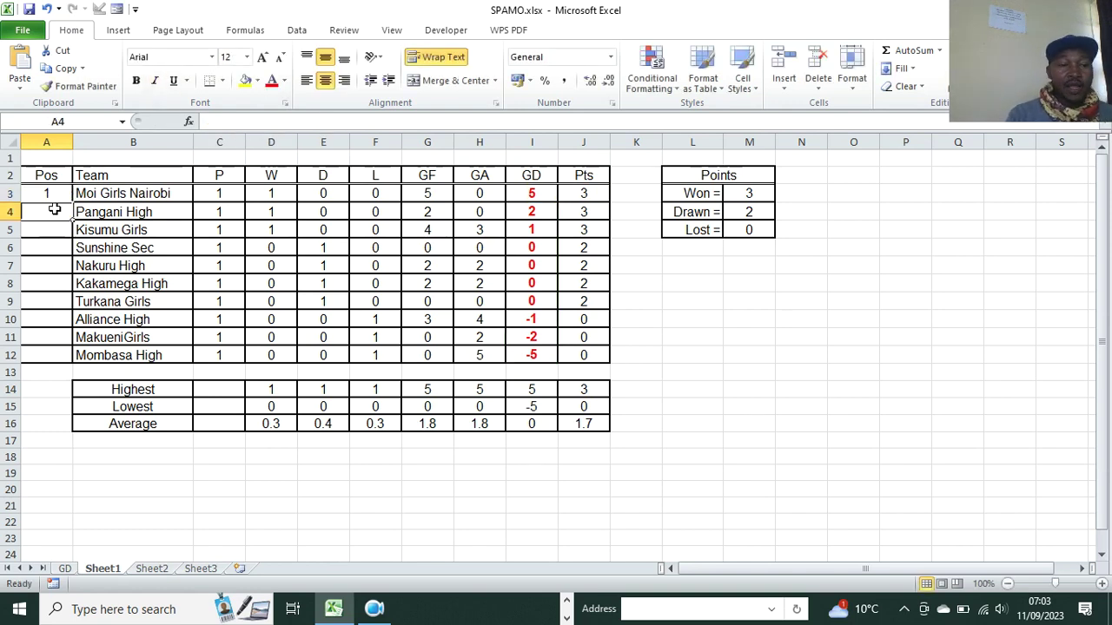
pyautogui.click(47, 194)
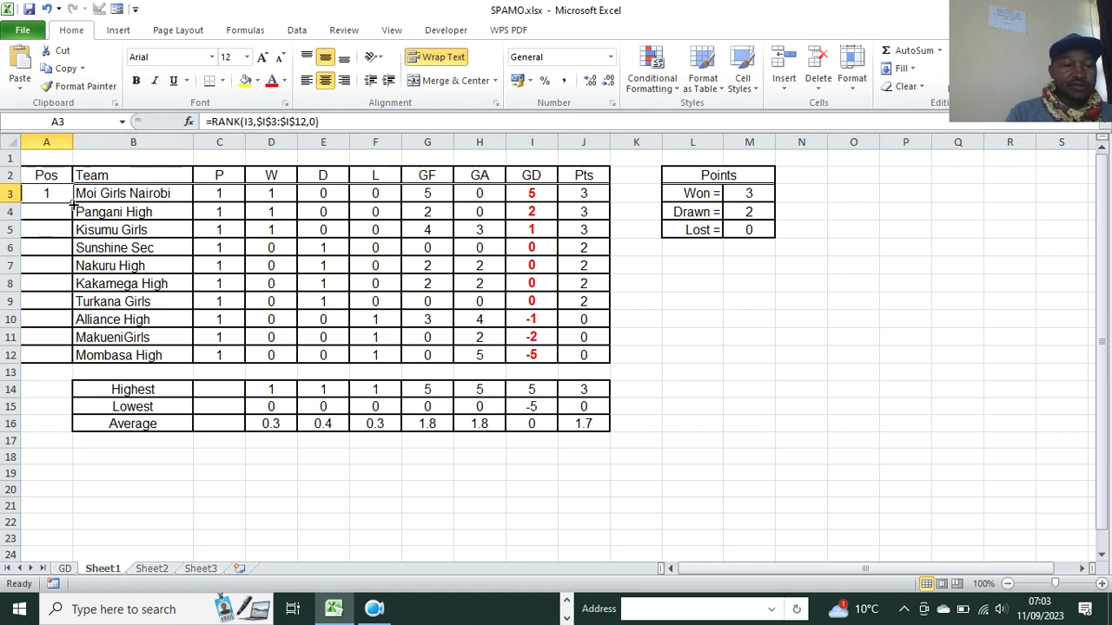
pyautogui.moveTo(73, 203); pyautogui.dragTo(66, 358)
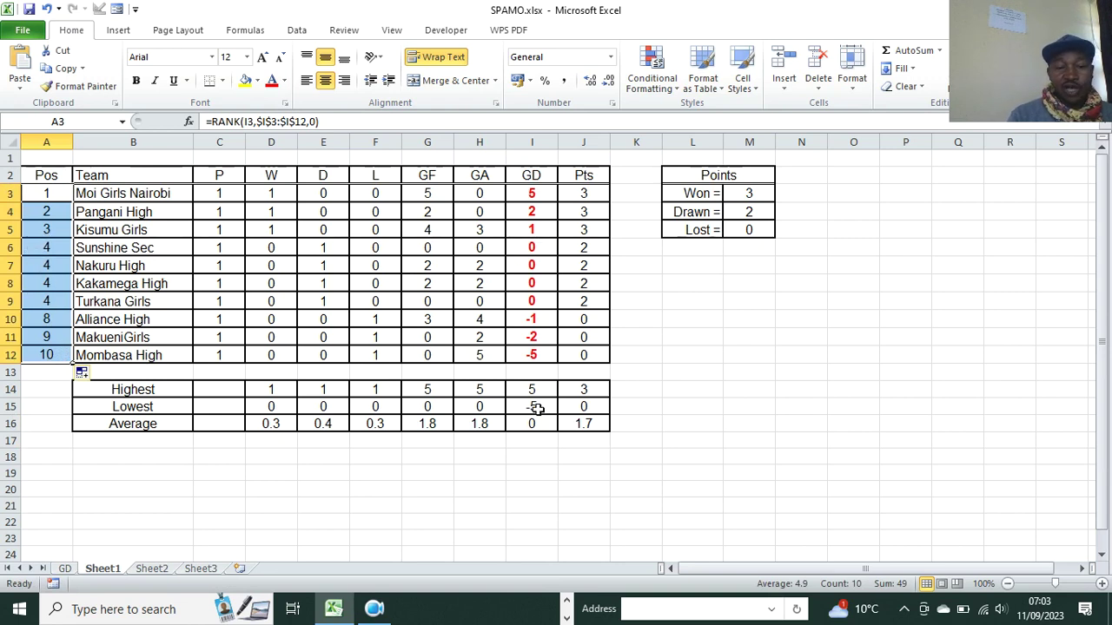
# - Switch to the Word document to read sub-questions iv to vi, and return to the SPAMO.xlsx workbook in Excel
pyautogui.click(566, 618)
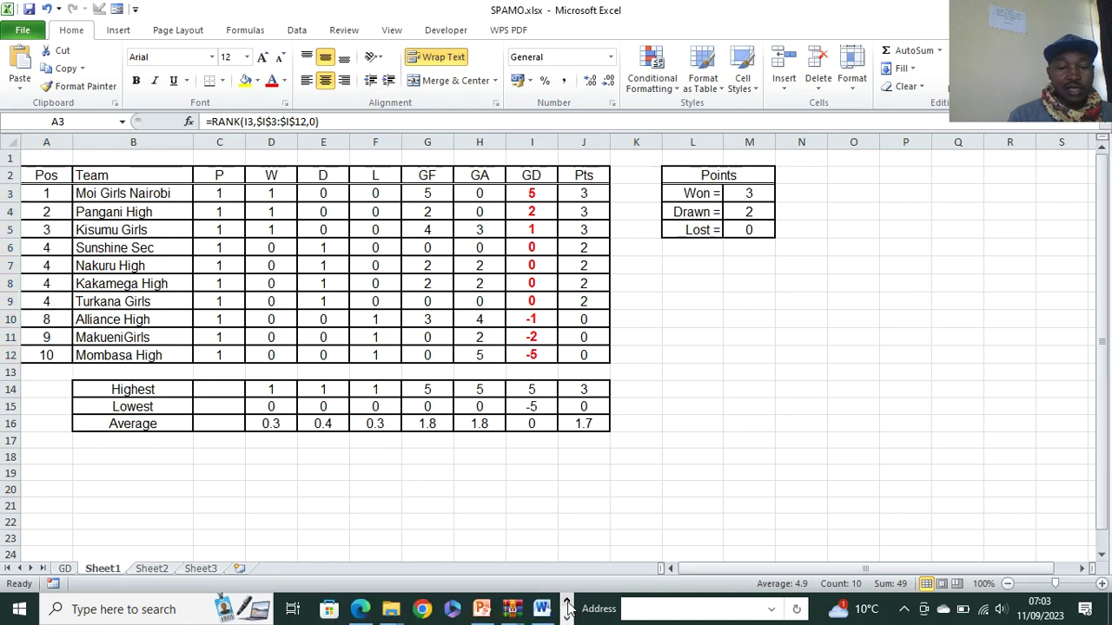
pyautogui.click(542, 610)
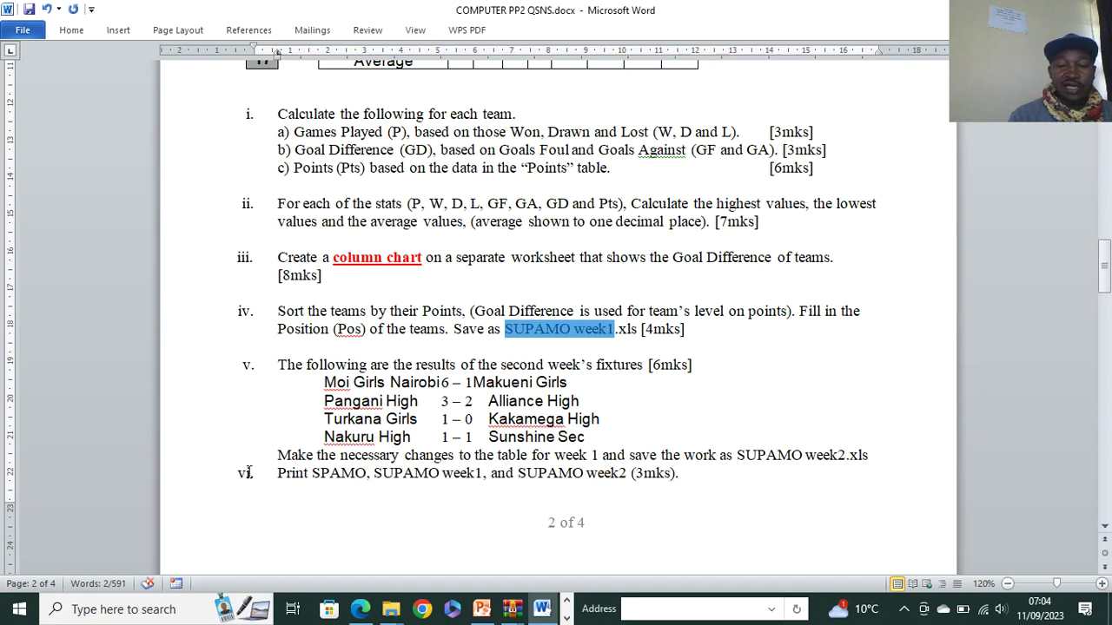
pyautogui.click(569, 619)
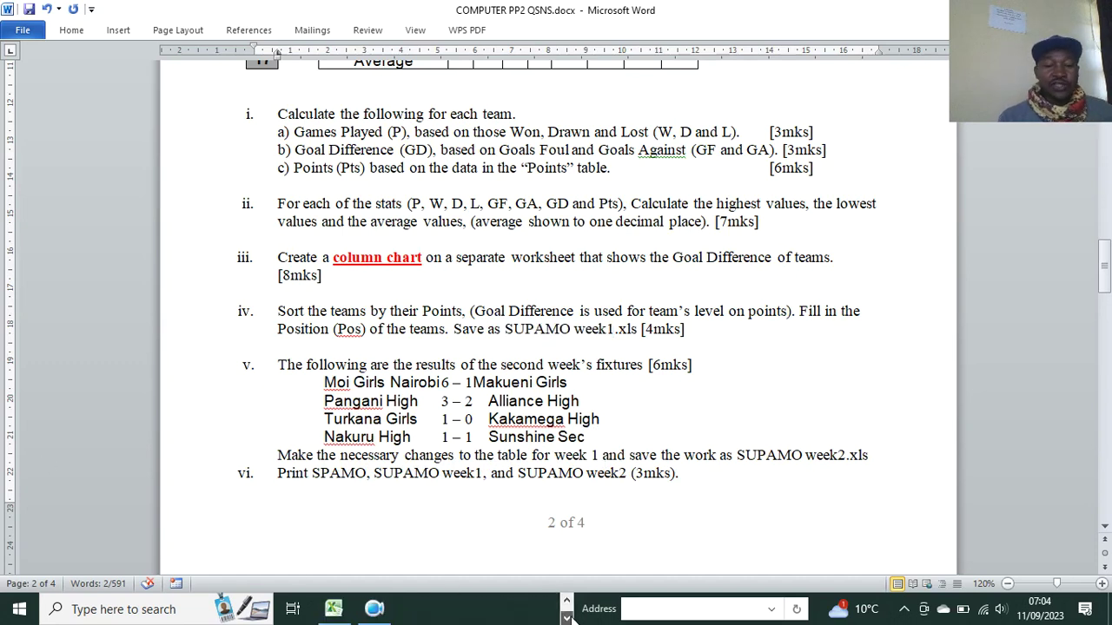
pyautogui.click(334, 609)
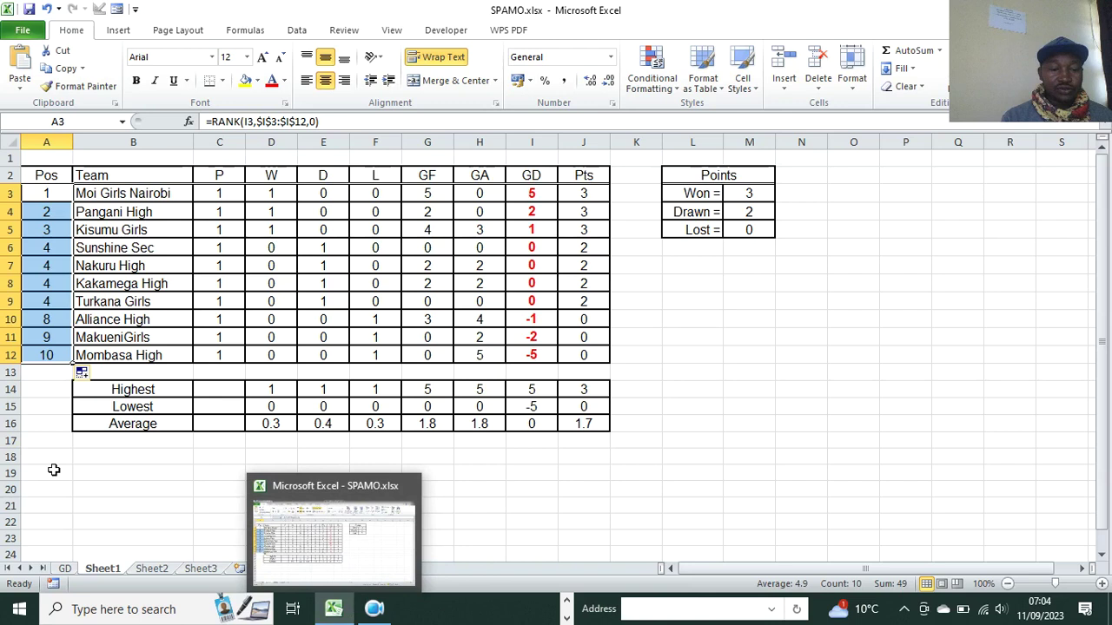
# - Rename Sheet1 as "SUPAMO week1" and save the workbook
pyautogui.doubleClick(100, 569)
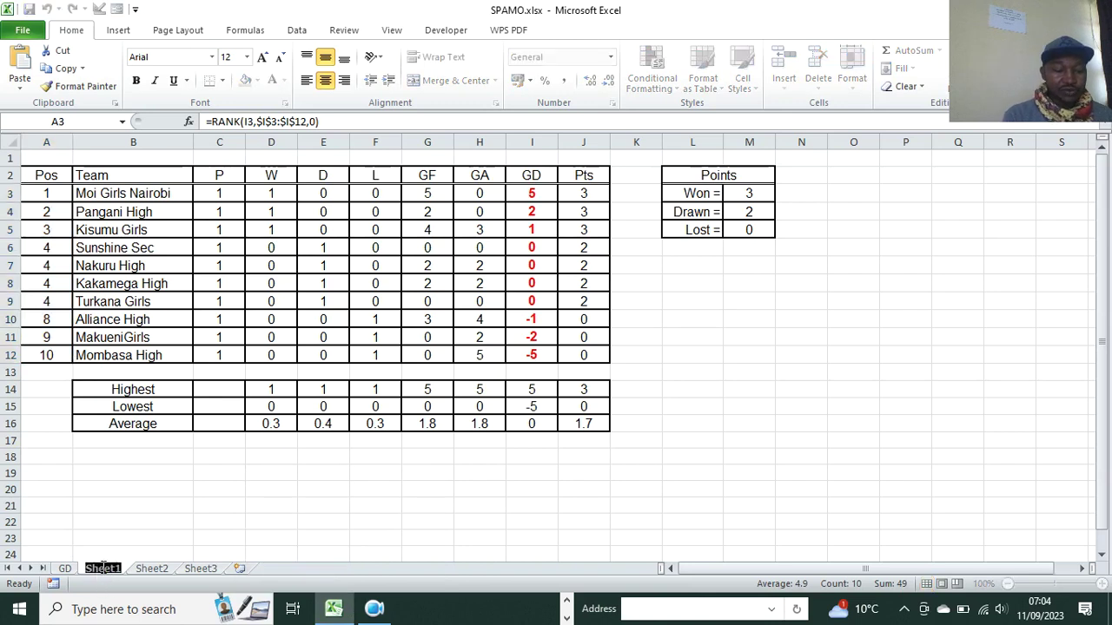
pyautogui.write('SUPAMO week1')
pyautogui.press('Return')
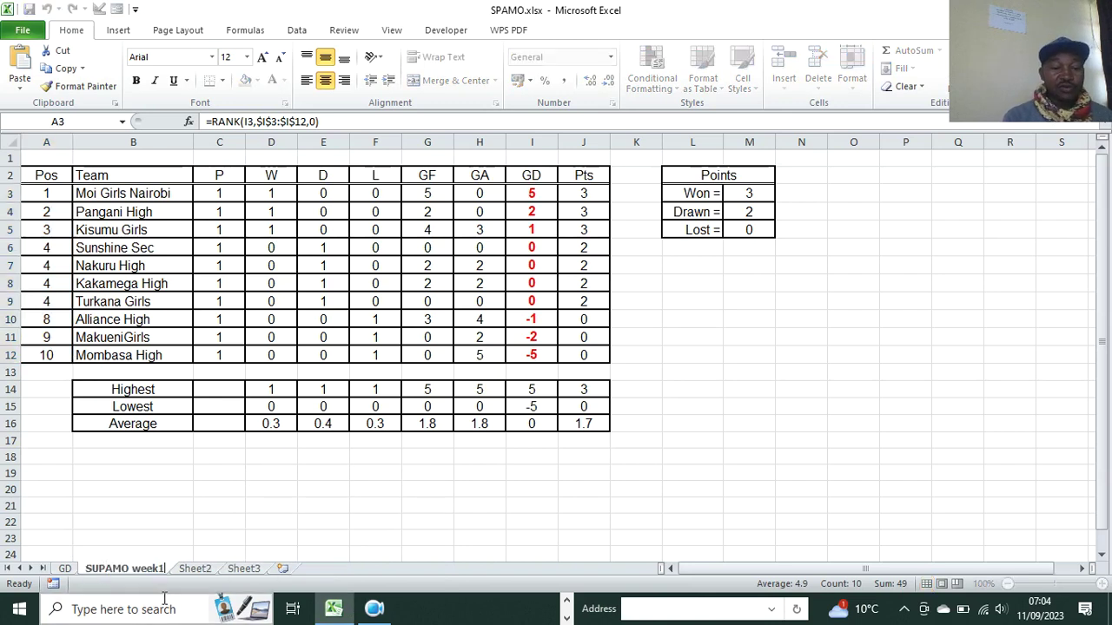
pyautogui.click(255, 471)
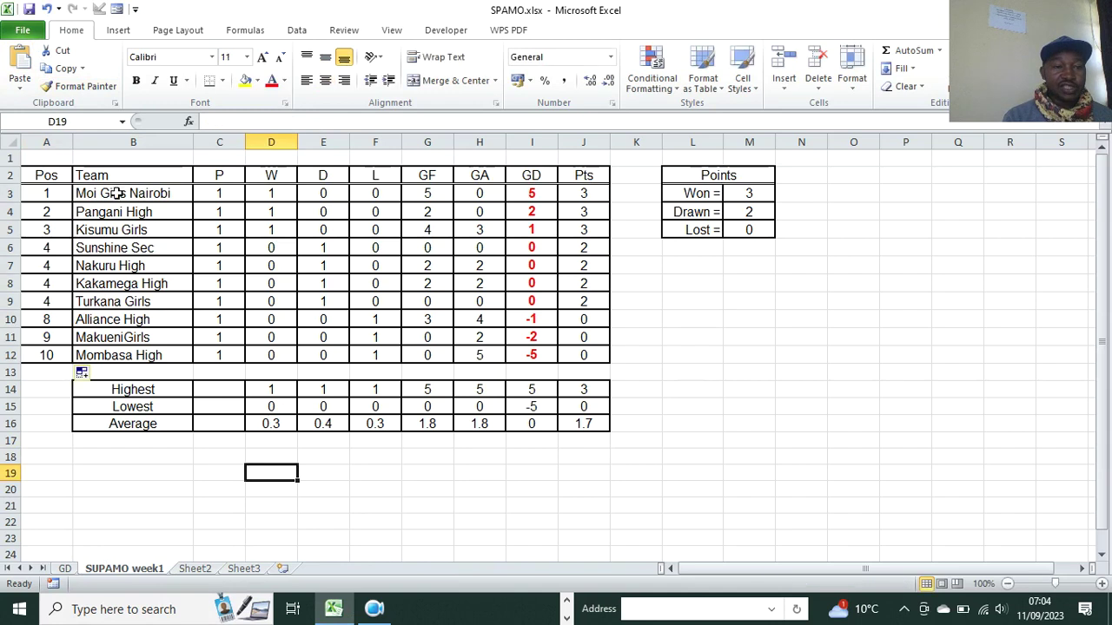
pyautogui.click(29, 10)
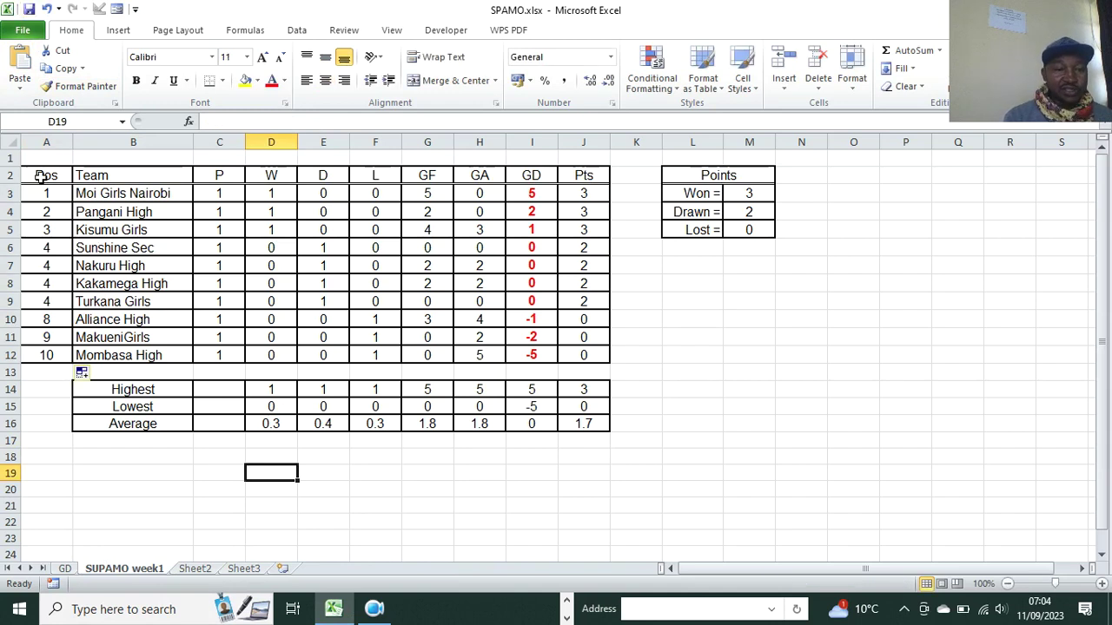
# - Copy the table A2:J16 from the SUPAMO week1 sheet to A1 of Sheet2 and widen column B to fit the team names
pyautogui.moveTo(38, 174); pyautogui.dragTo(594, 426)
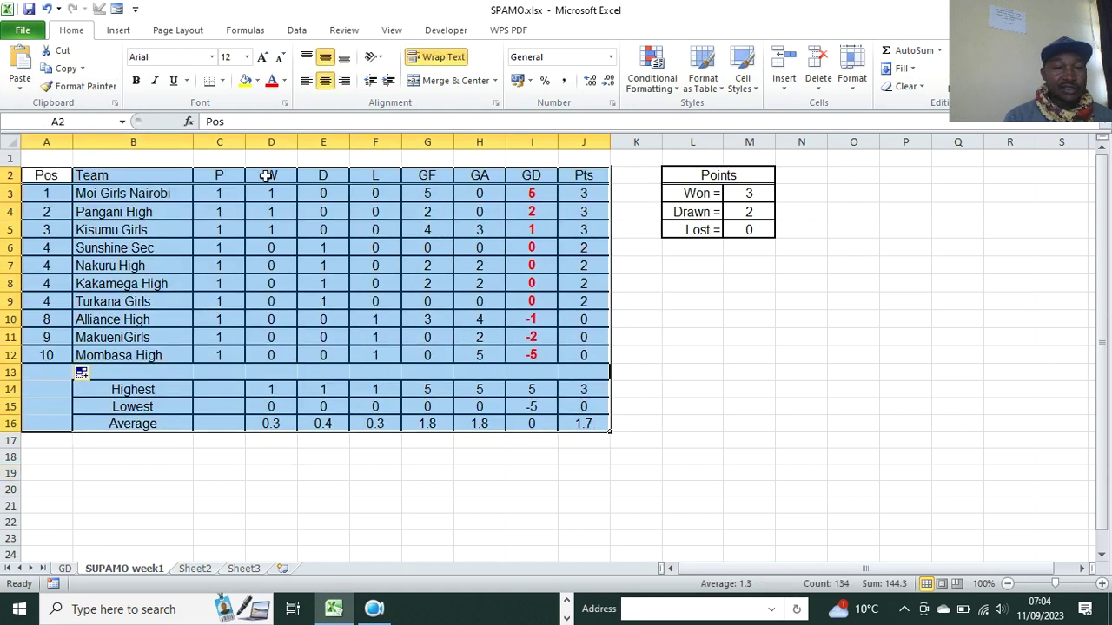
pyautogui.click(64, 69)
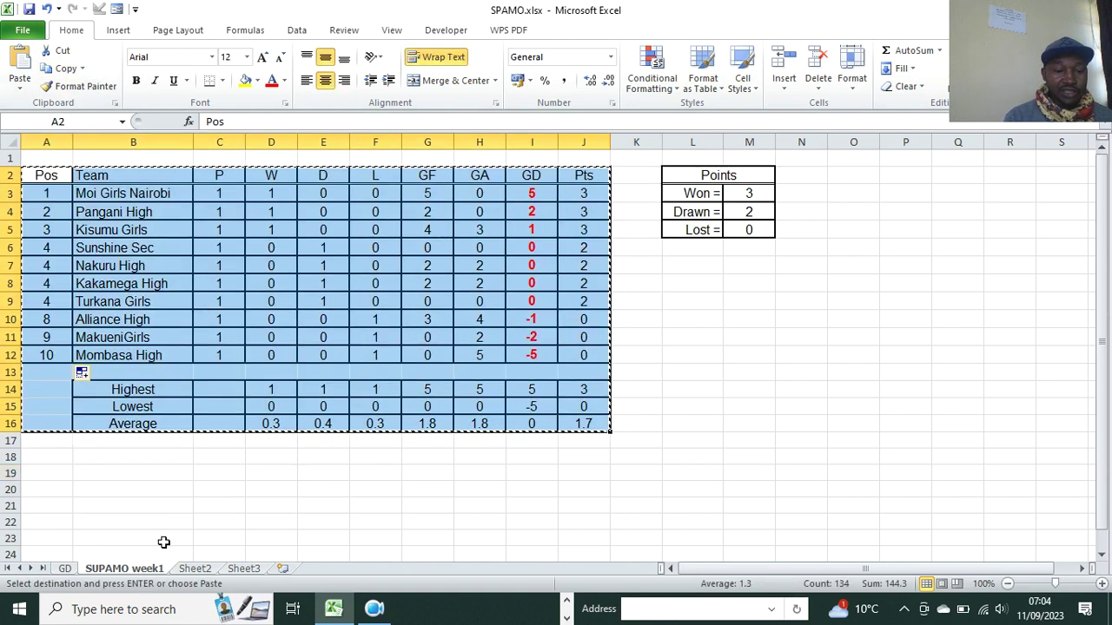
pyautogui.click(195, 569)
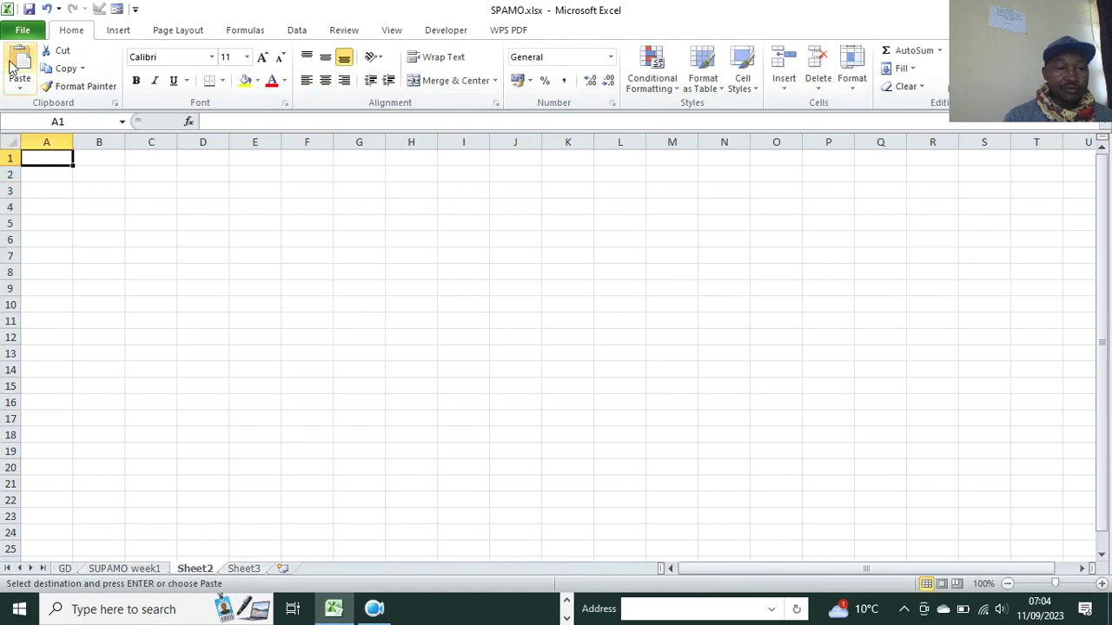
pyautogui.click(24, 67)
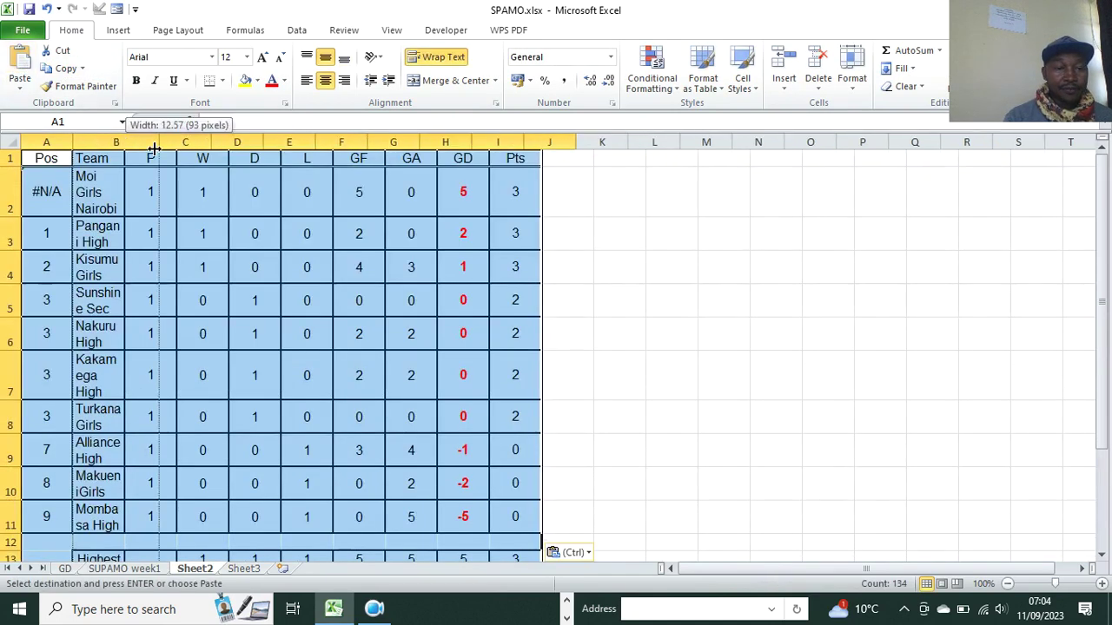
pyautogui.doubleClick(125, 142)
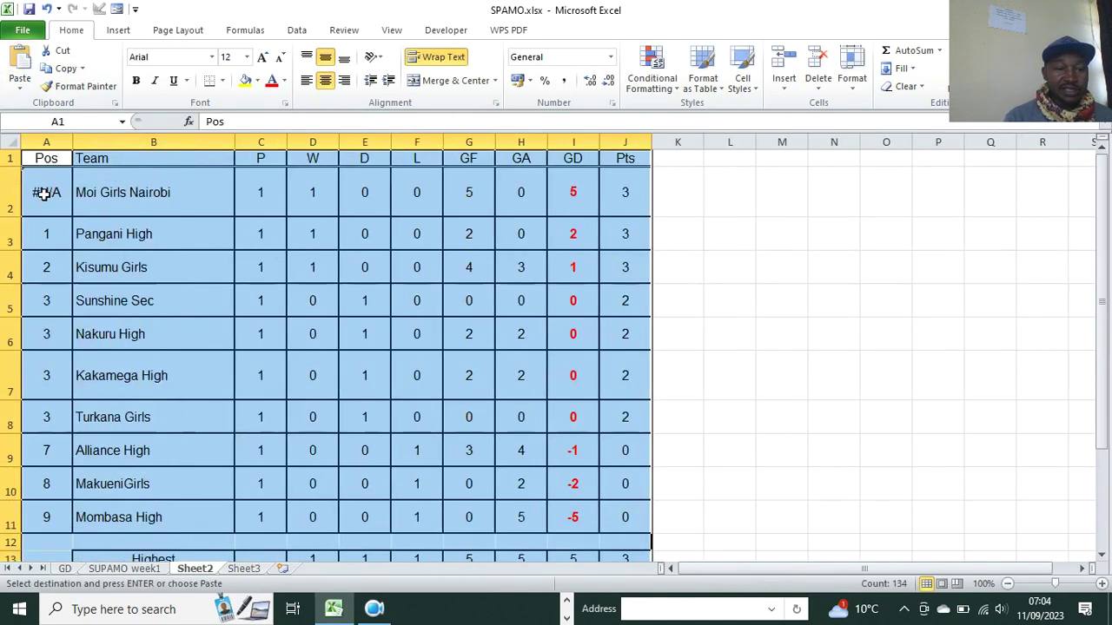
pyautogui.scroll(-1, 782, 316)
pyautogui.scroll(1, 780, 307)
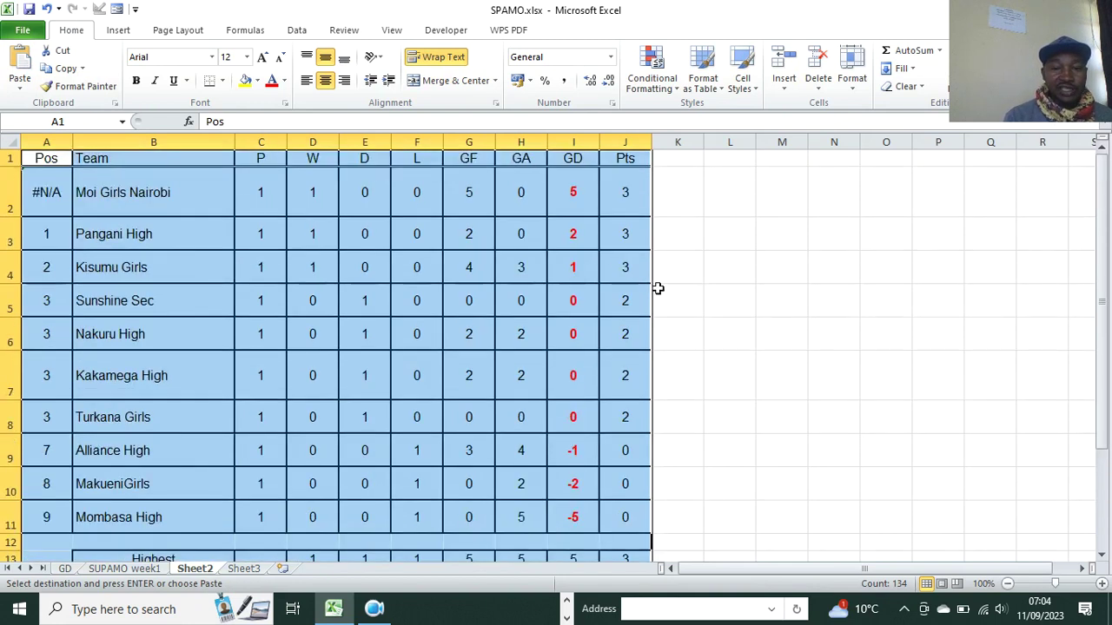
# - Clear the GD and Pts values in I2:J11 and the Pos values in A2:A11 on Sheet2
pyautogui.moveTo(569, 187); pyautogui.dragTo(615, 502)
pyautogui.press('Delete')
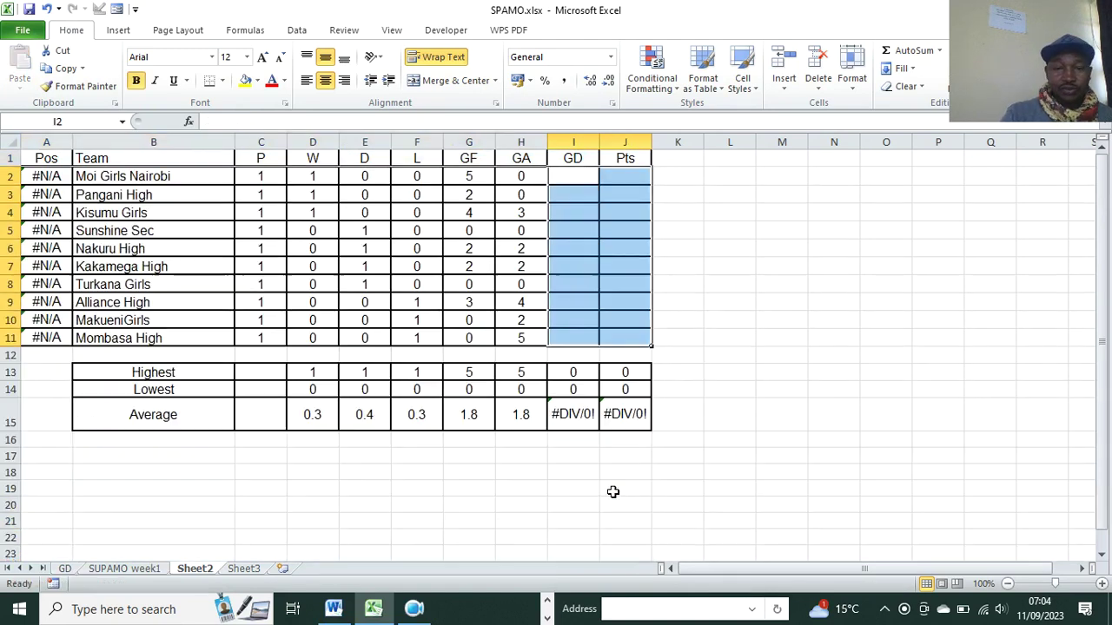
pyautogui.moveTo(311, 376); pyautogui.dragTo(621, 417)
pyautogui.click(735, 439)
pyautogui.moveTo(47, 178); pyautogui.dragTo(48, 335)
pyautogui.press('Delete')
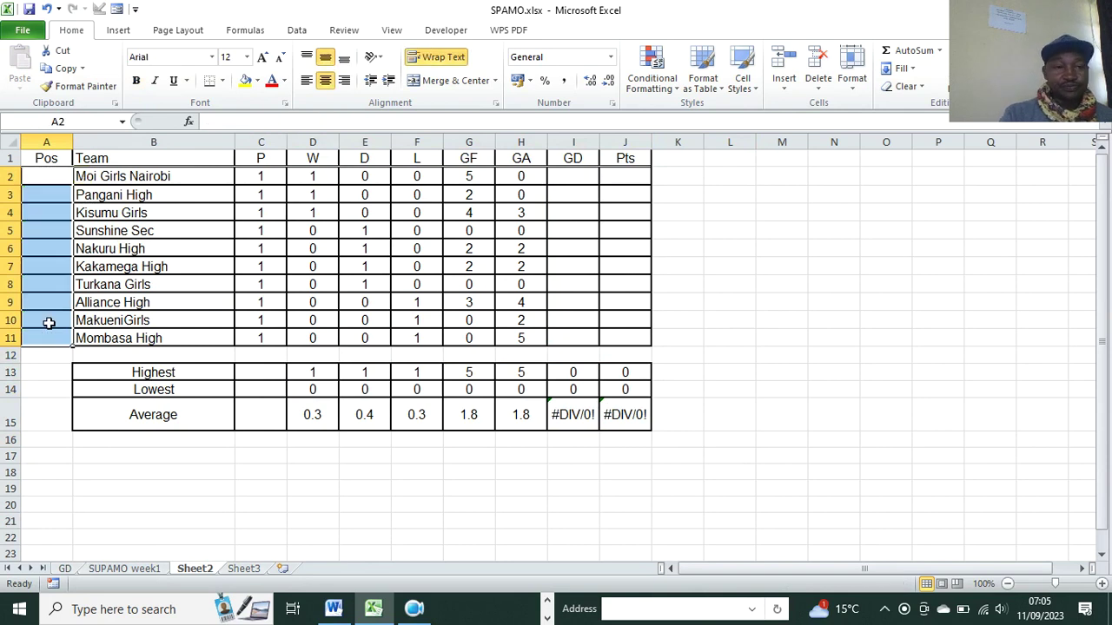
pyautogui.click(820, 322)
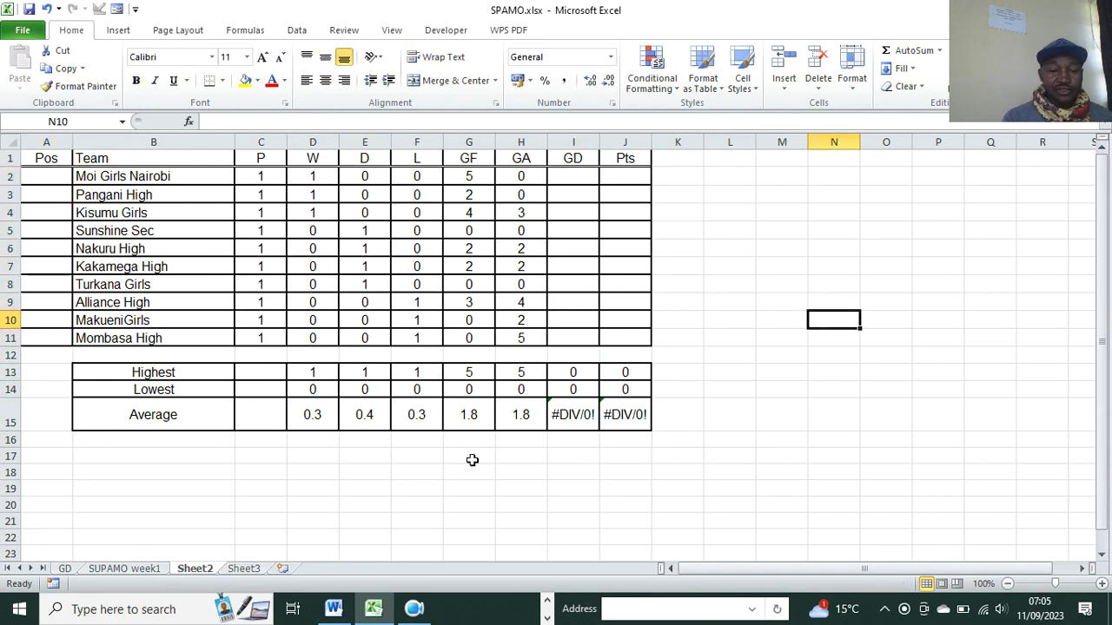
# - Rename Sheet2 as "SUPAMO week2"
pyautogui.doubleClick(195, 569)
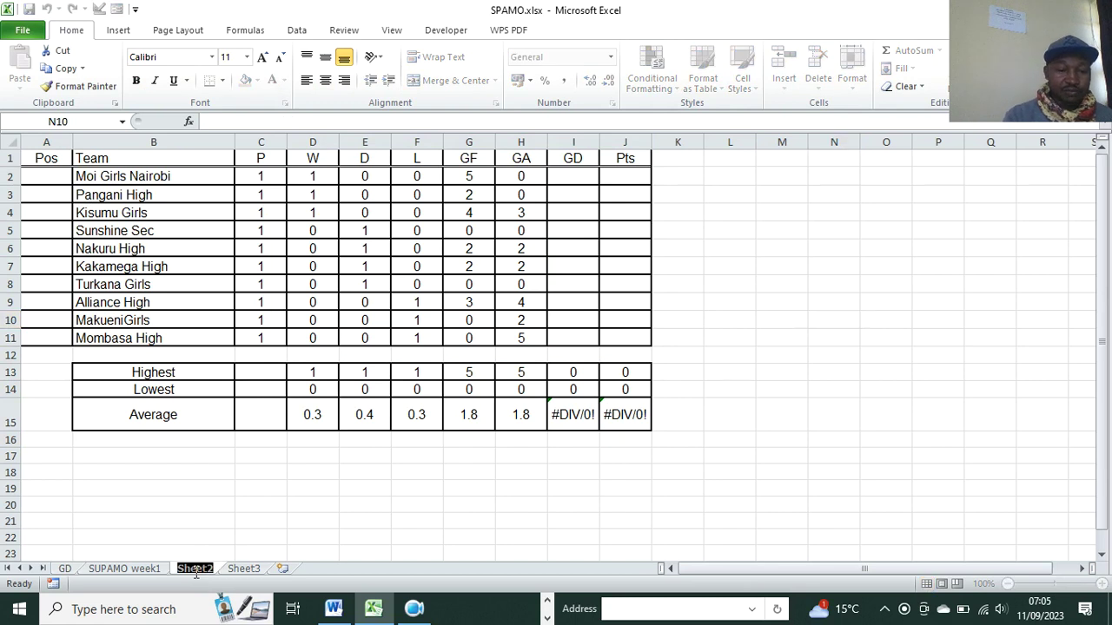
pyautogui.click(214, 565)
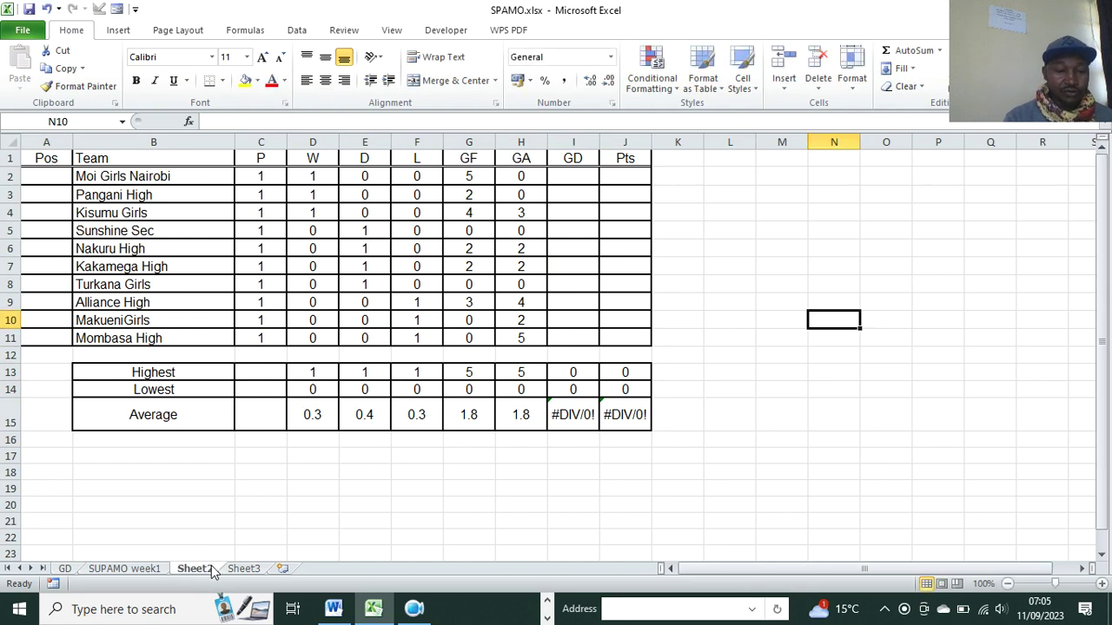
pyautogui.doubleClick(195, 569)
pyautogui.press('BackSpace')
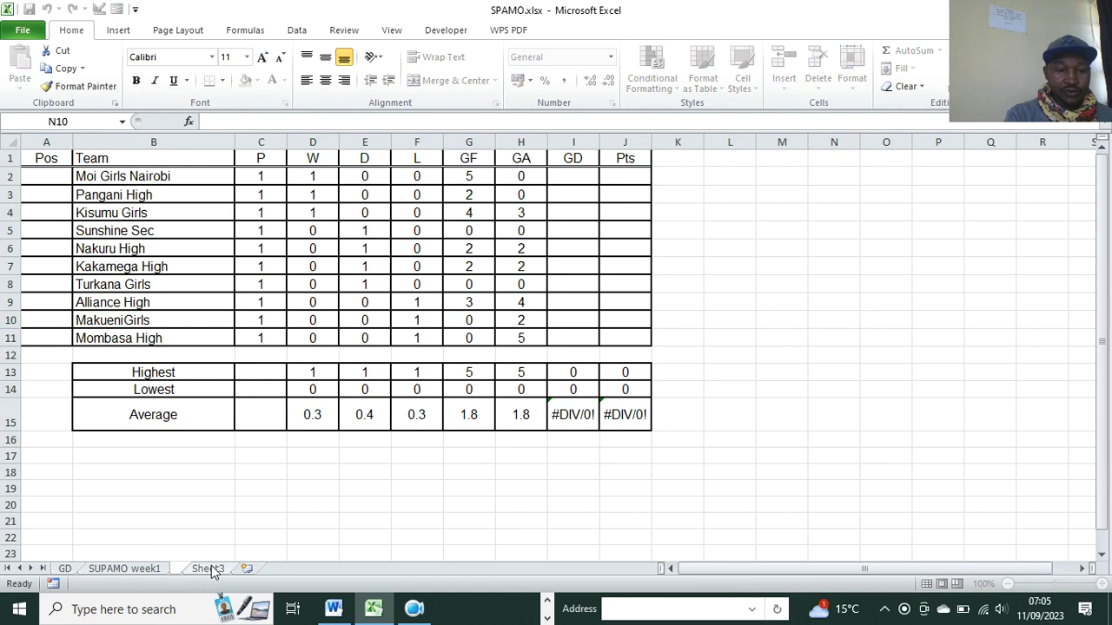
pyautogui.write('SUP')
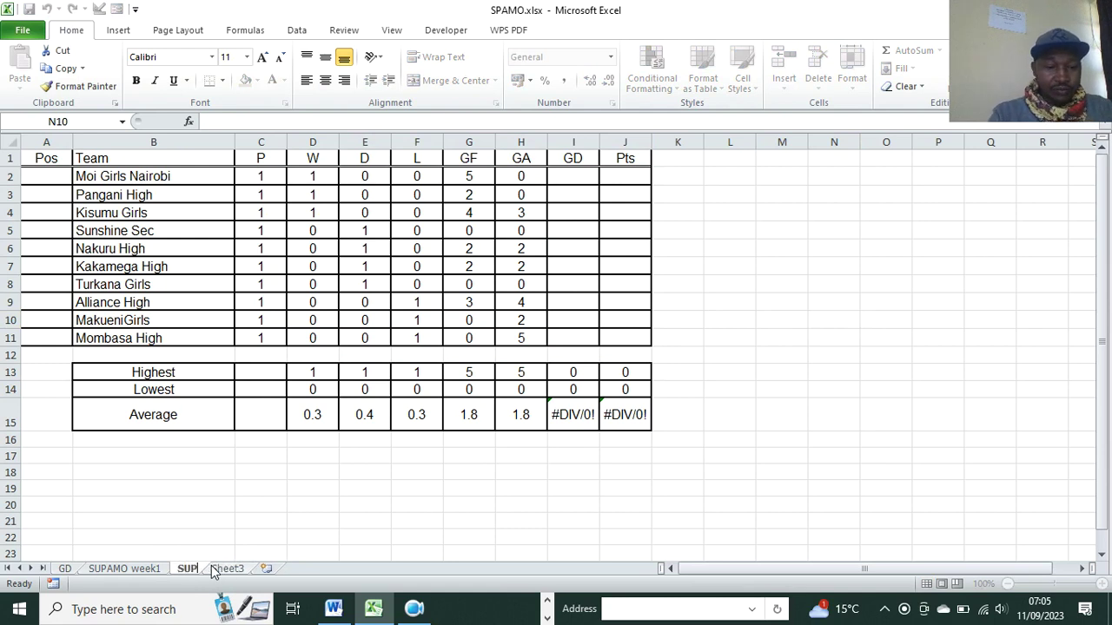
pyautogui.write('AMO')
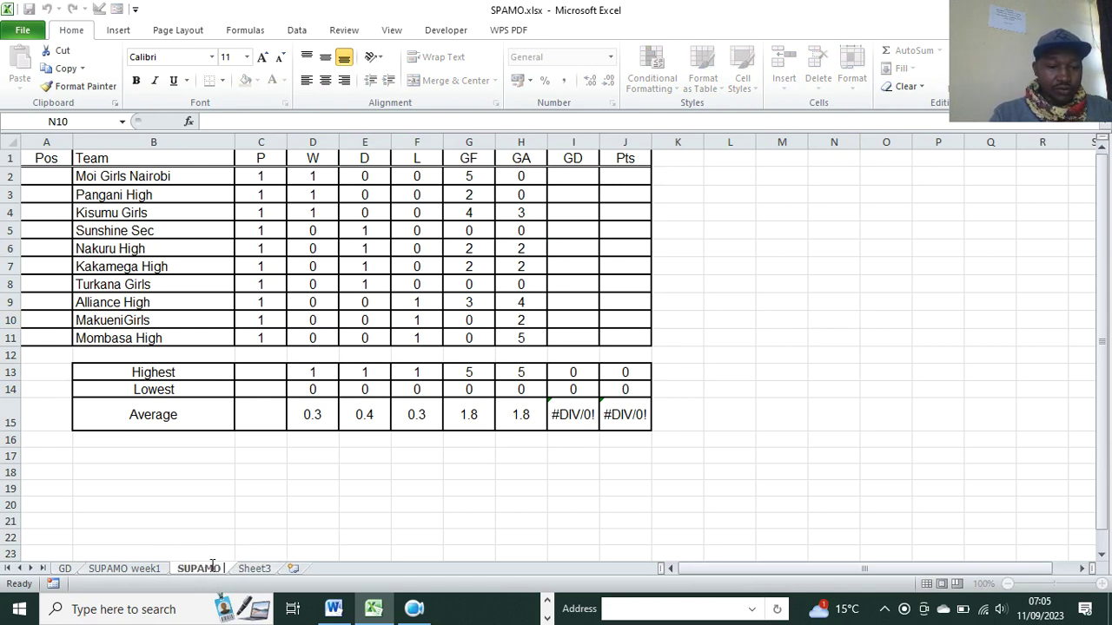
pyautogui.write(' Week')
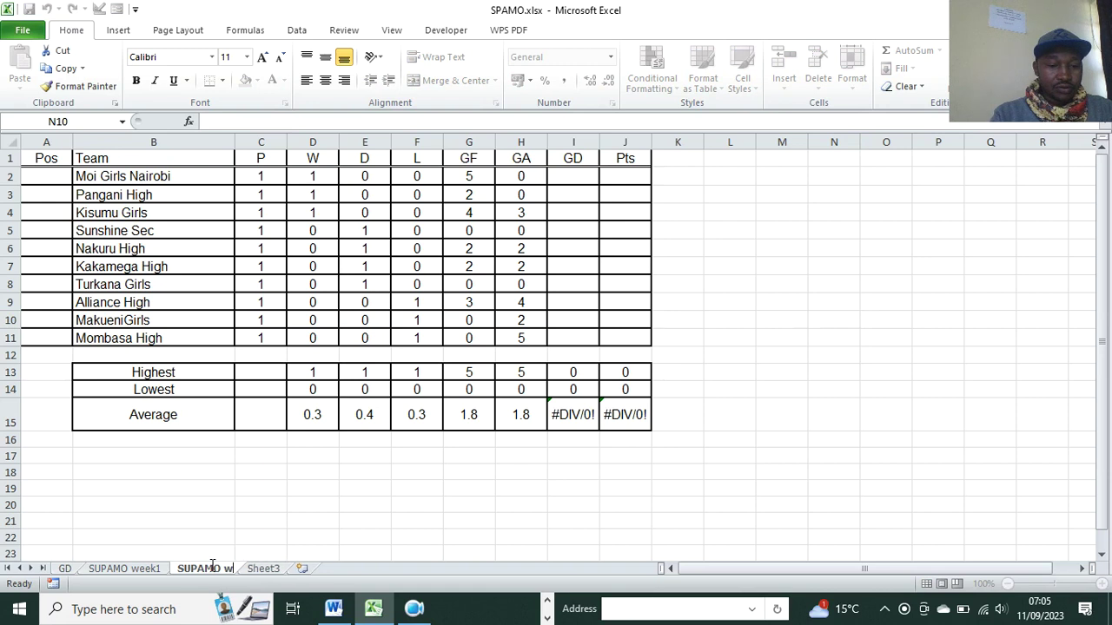
pyautogui.write('2')
pyautogui.moveTo(677, 488); pyautogui.dragTo(678, 473)
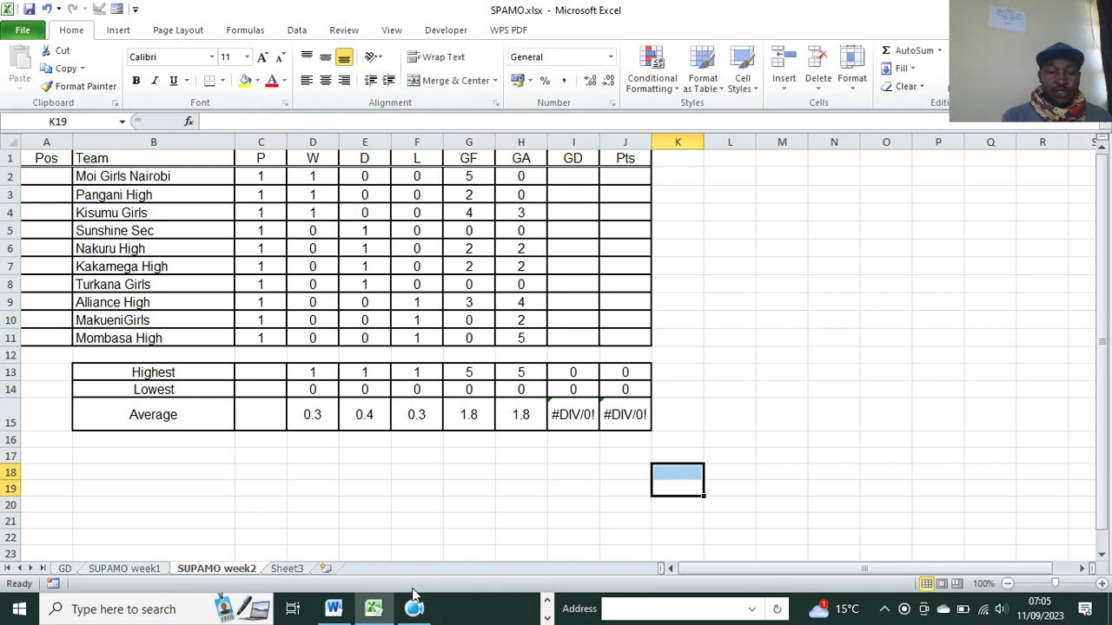
# - Check the second week's fixtures in the Word document, and in Excel set GF to 6 for Moi Girls Nairobi and 1 for MakueniGirls
pyautogui.click(334, 609)
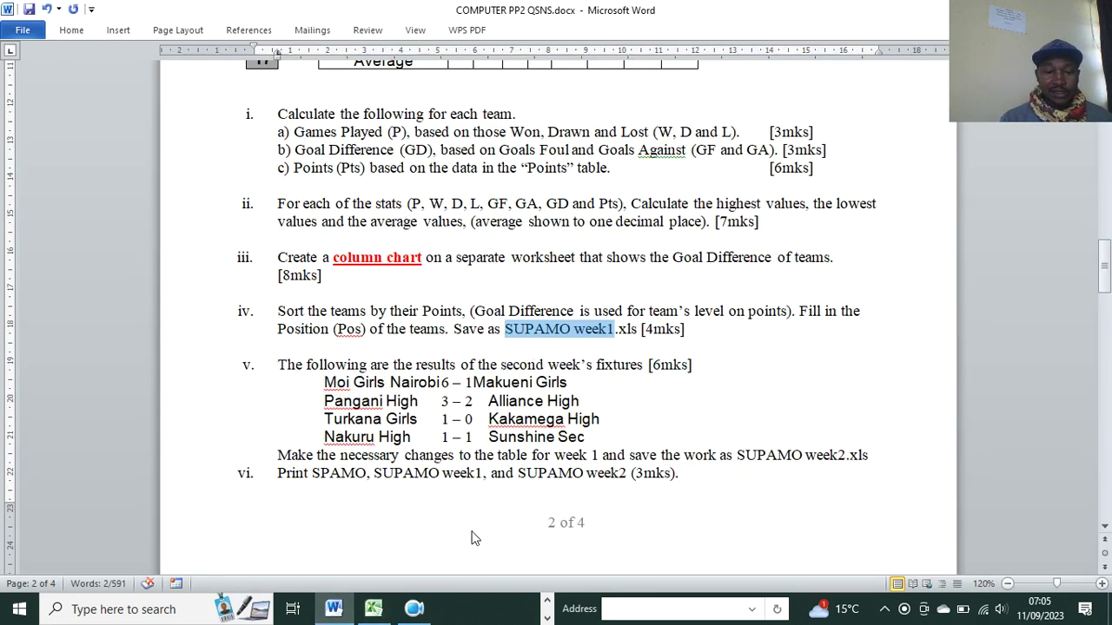
pyautogui.click(374, 609)
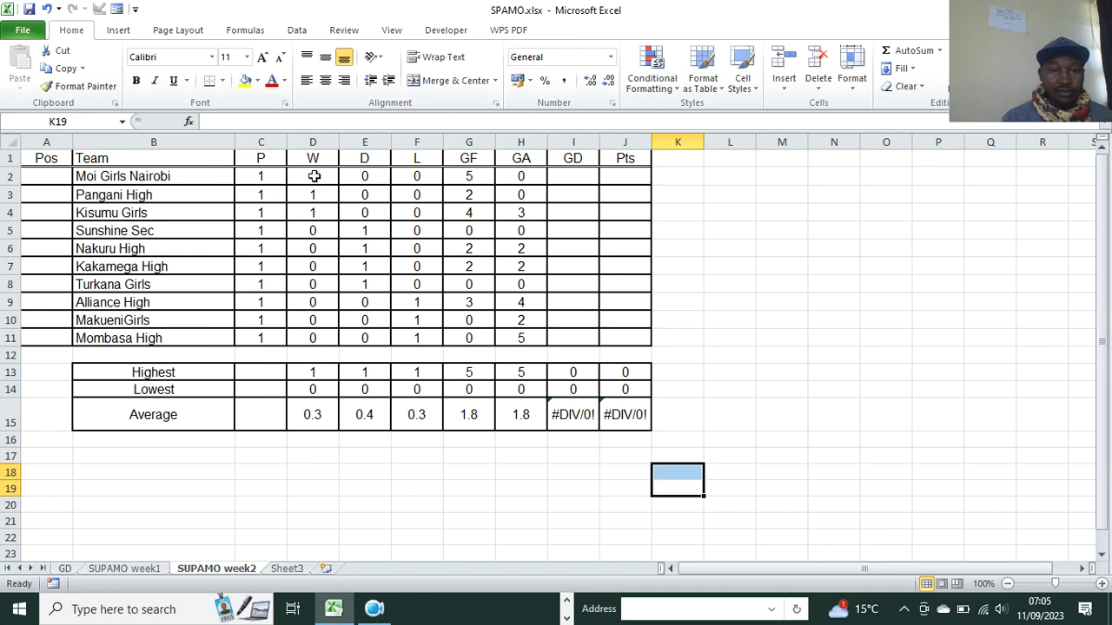
pyautogui.click(467, 177)
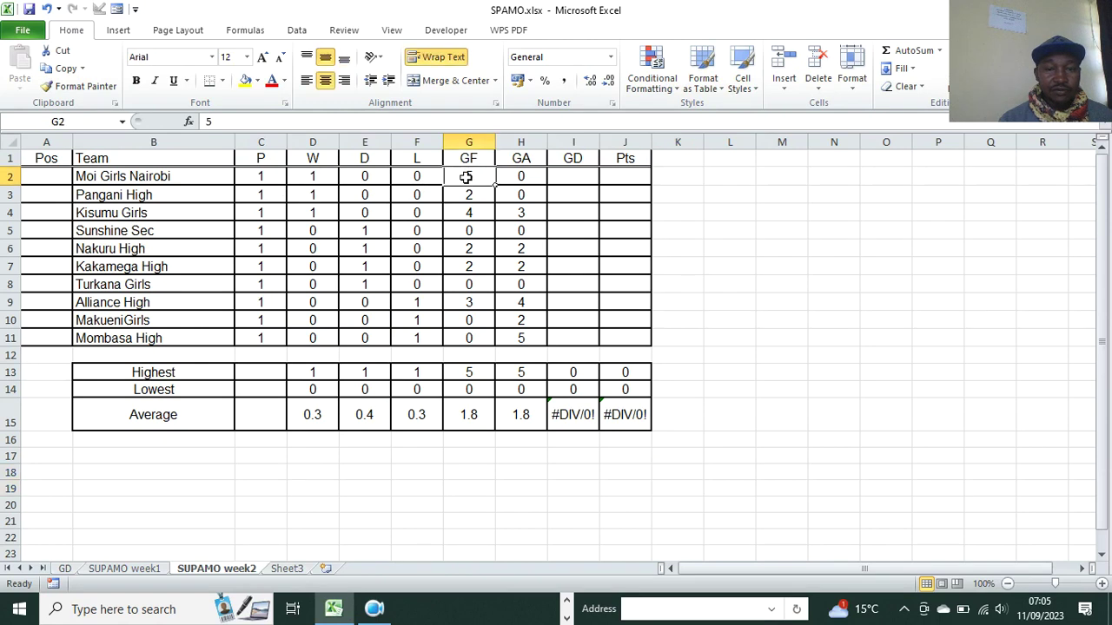
pyautogui.write('6')
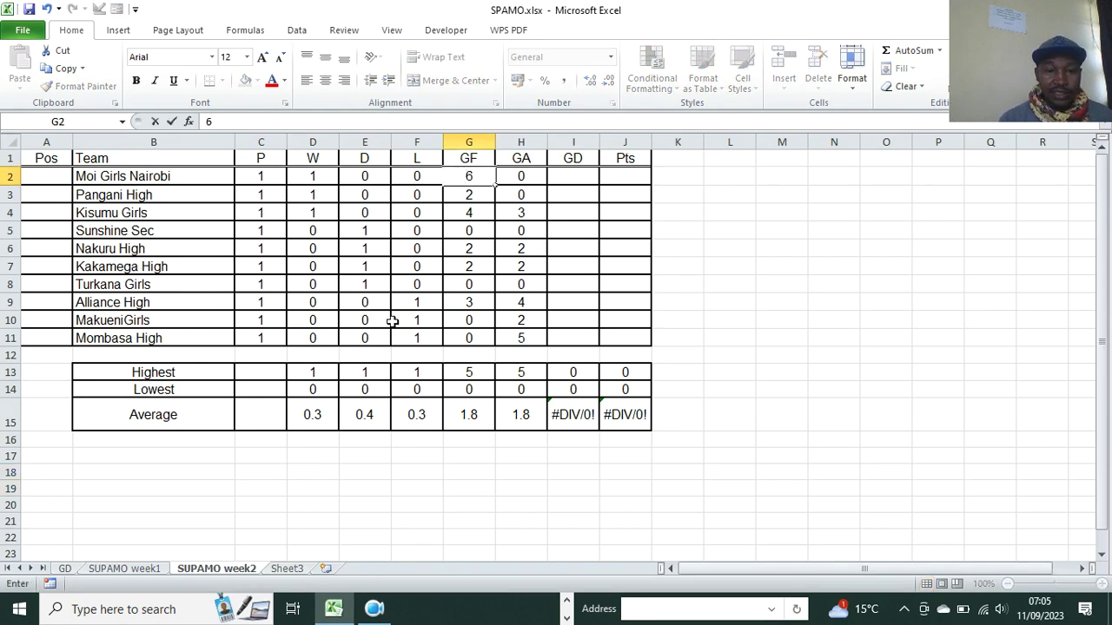
pyautogui.click(467, 320)
pyautogui.write('1')
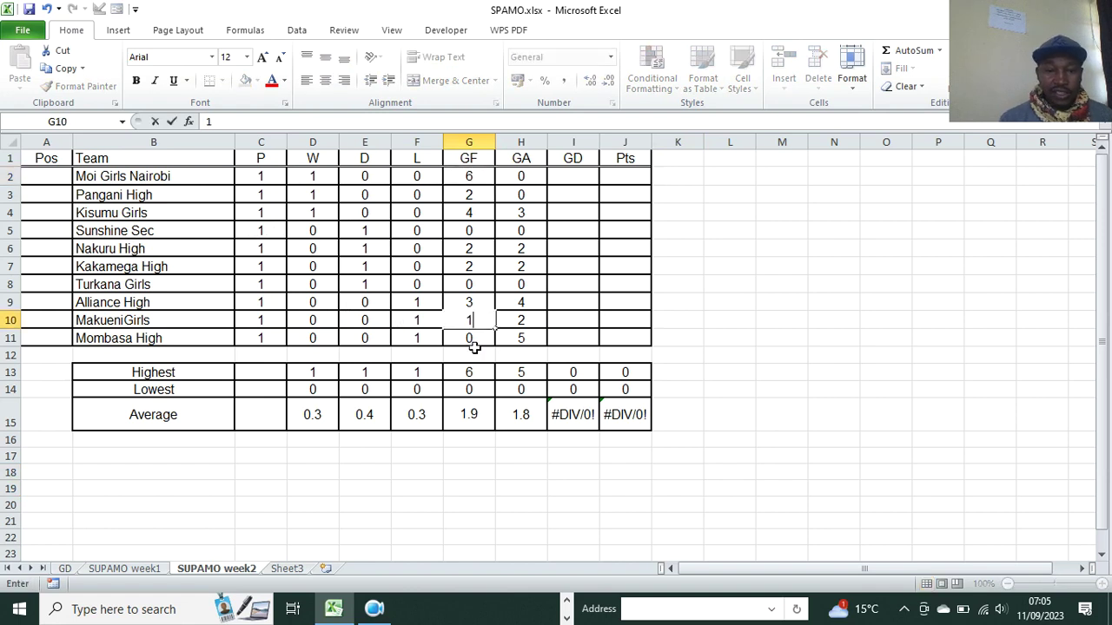
pyautogui.click(768, 323)
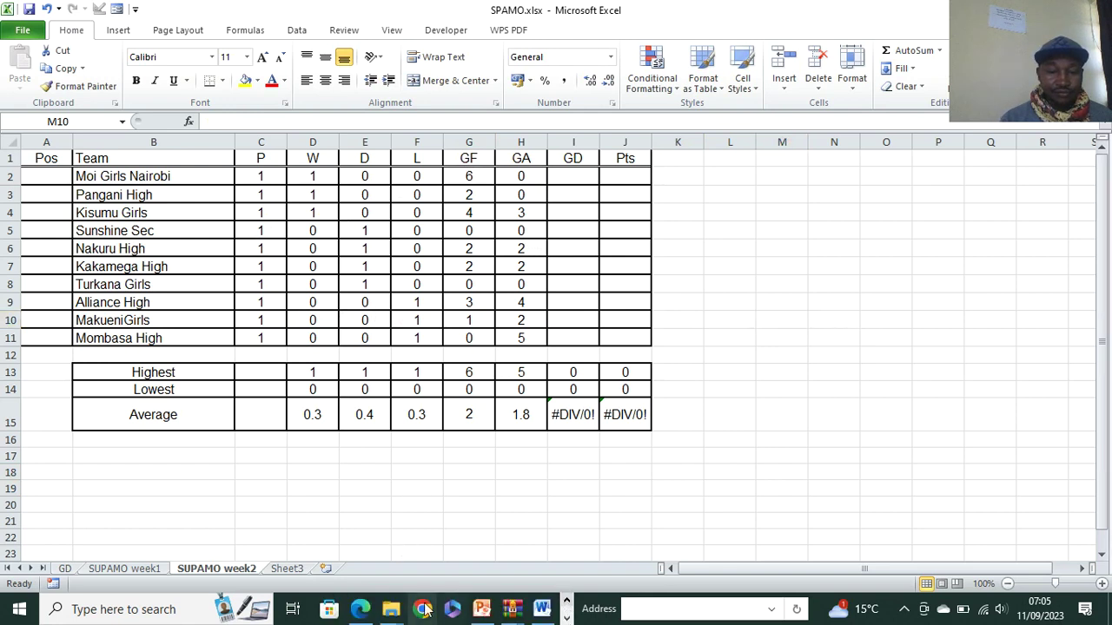
# - Consult the week 2 results in the Word document again and set Alliance High's GA in H9 to 2 in Excel
pyautogui.click(542, 609)
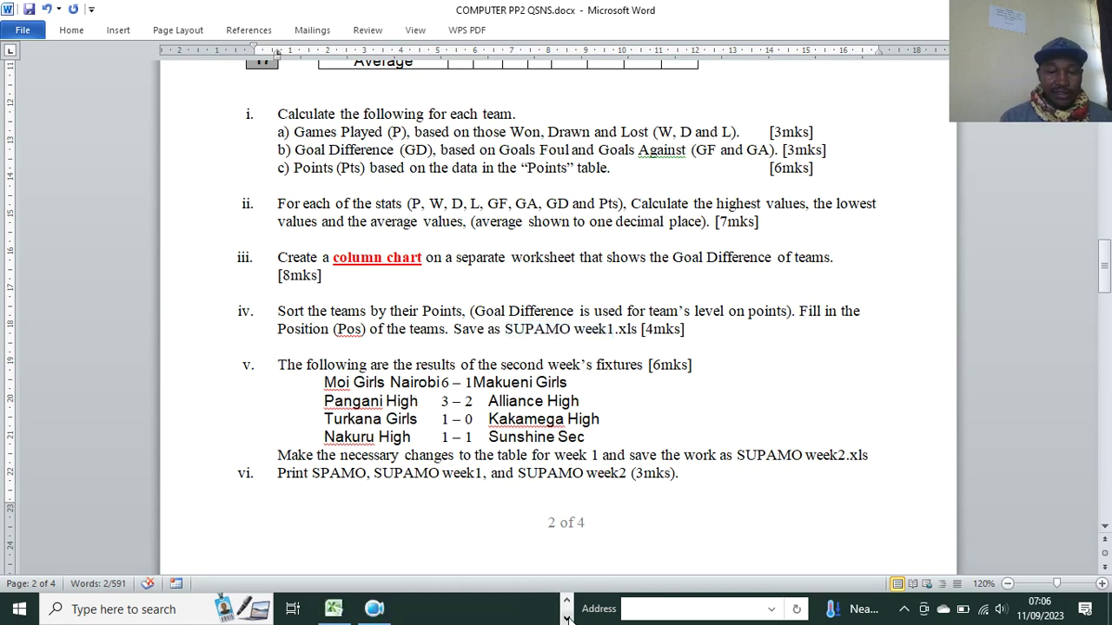
pyautogui.click(334, 609)
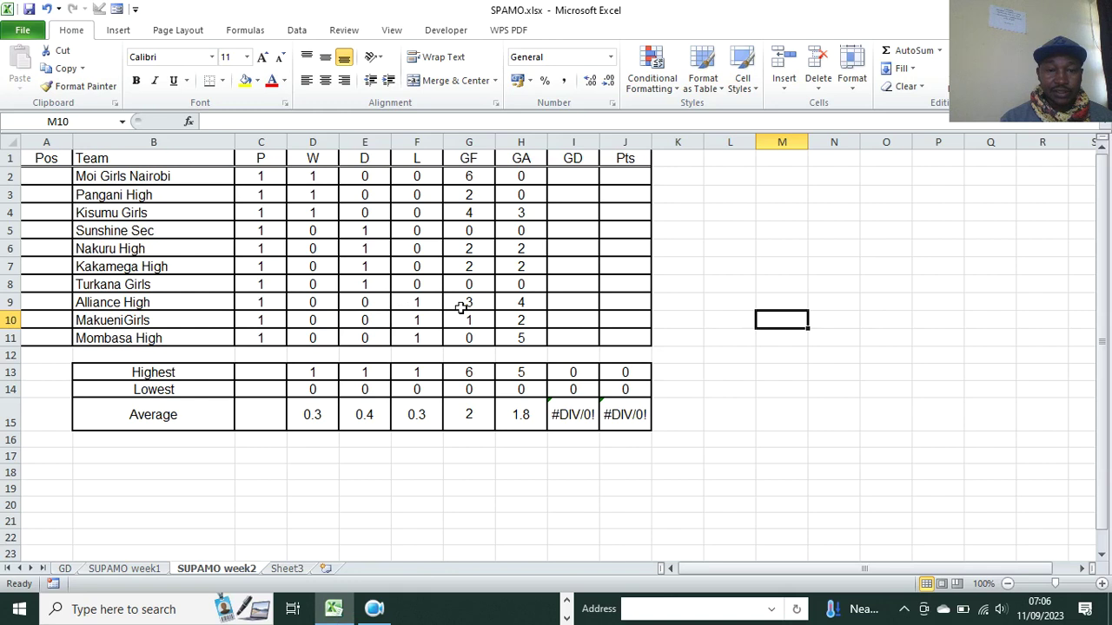
pyautogui.click(511, 300)
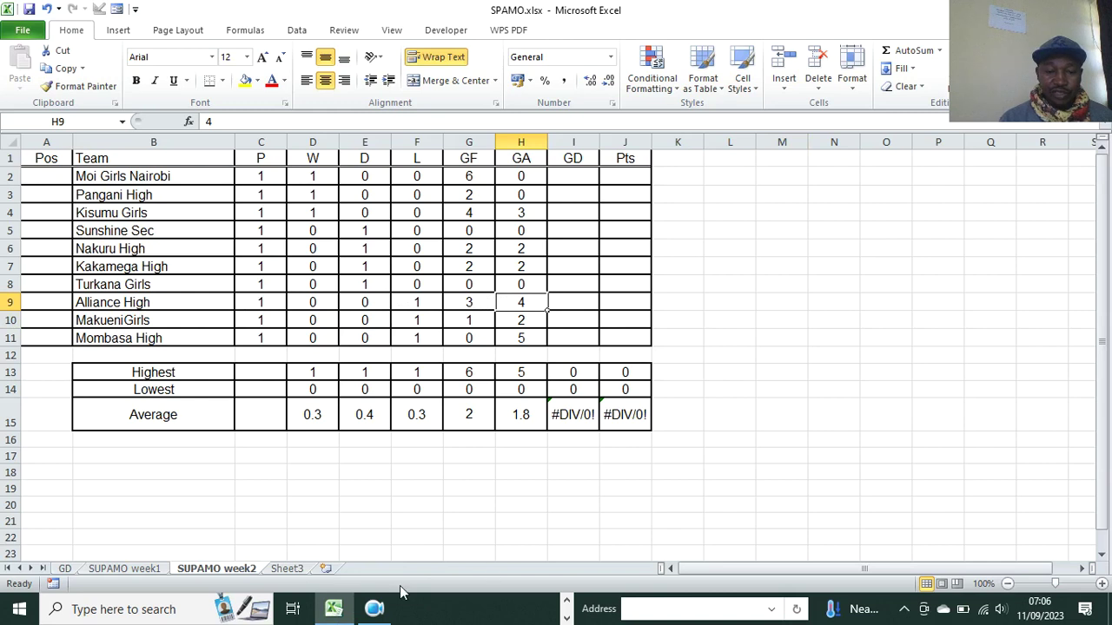
pyautogui.write('2')
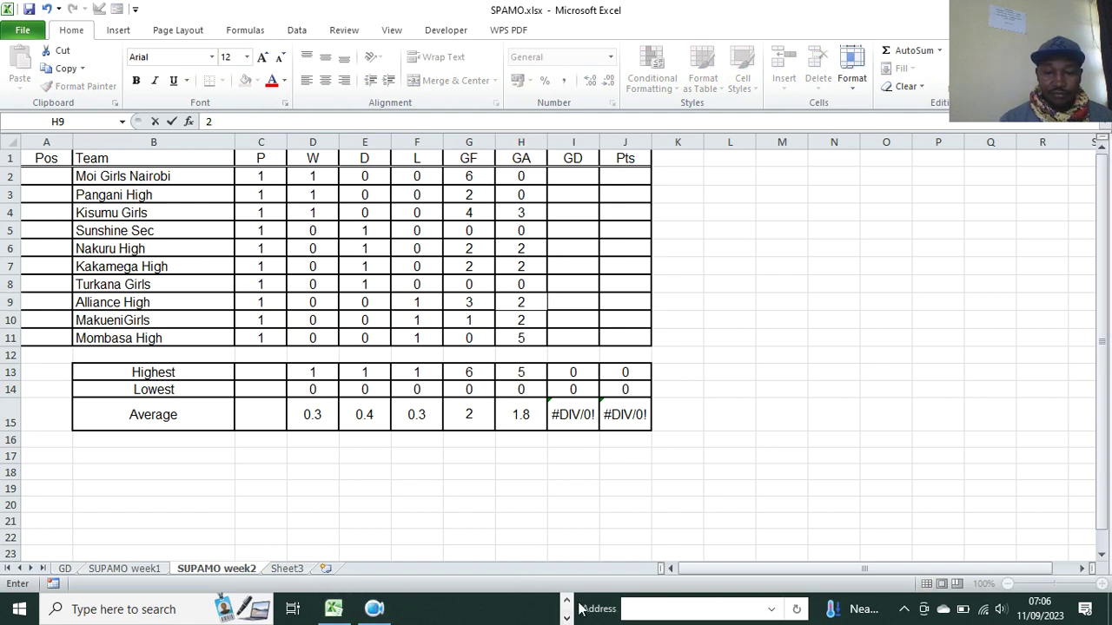
# - Recheck the Pangani High fixture in the Word document and set Pangani High's GF in G3 to 3 in Excel
pyautogui.rightClick(606, 615)
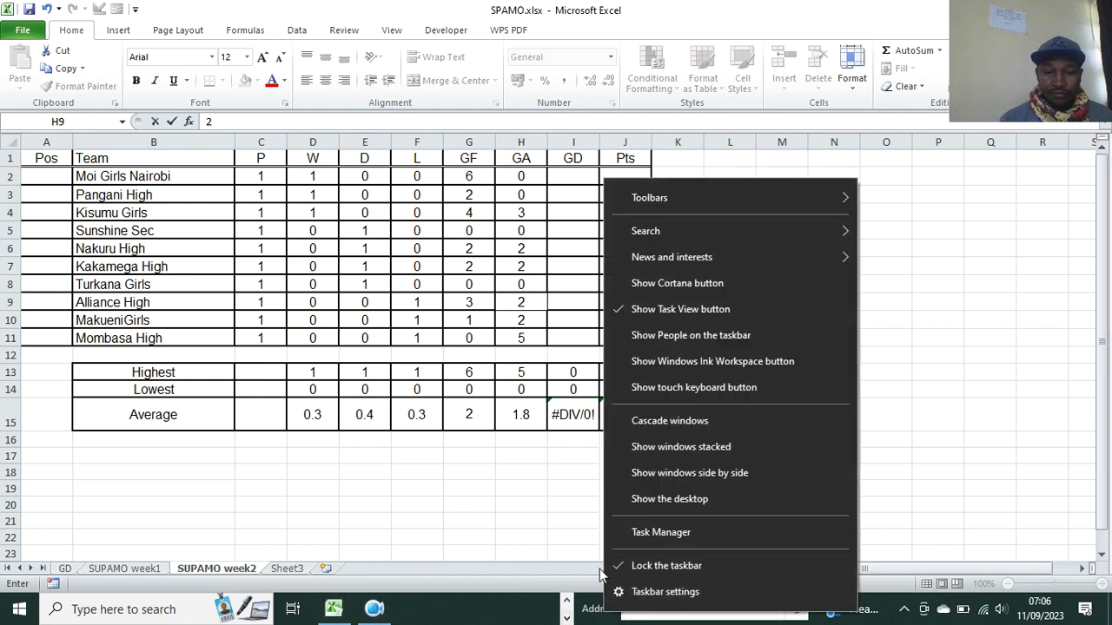
pyautogui.click(521, 526)
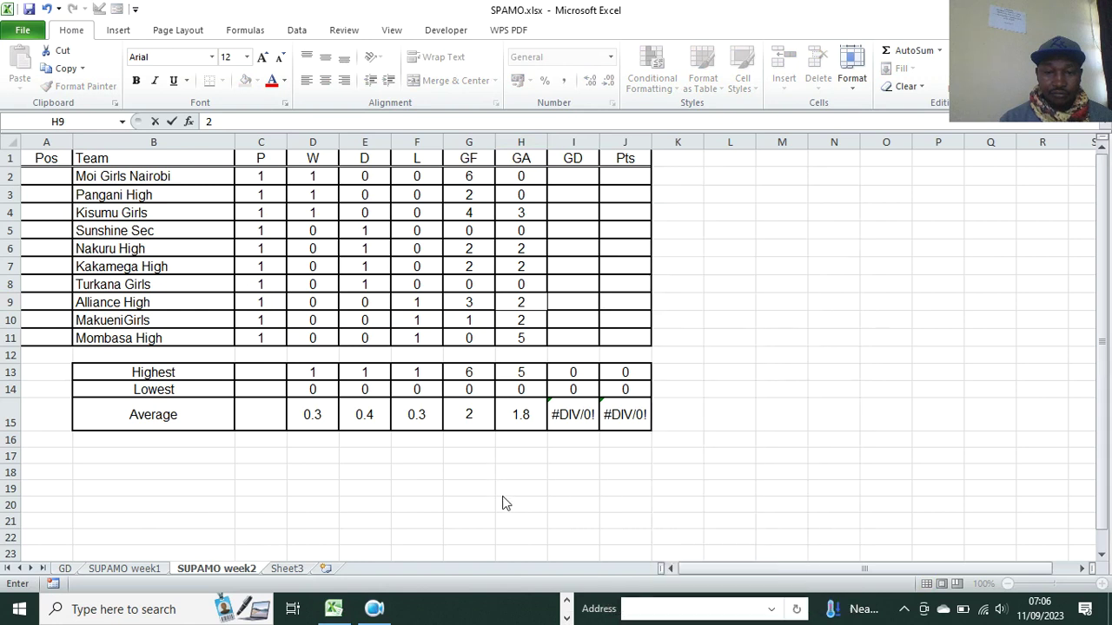
pyautogui.click(565, 618)
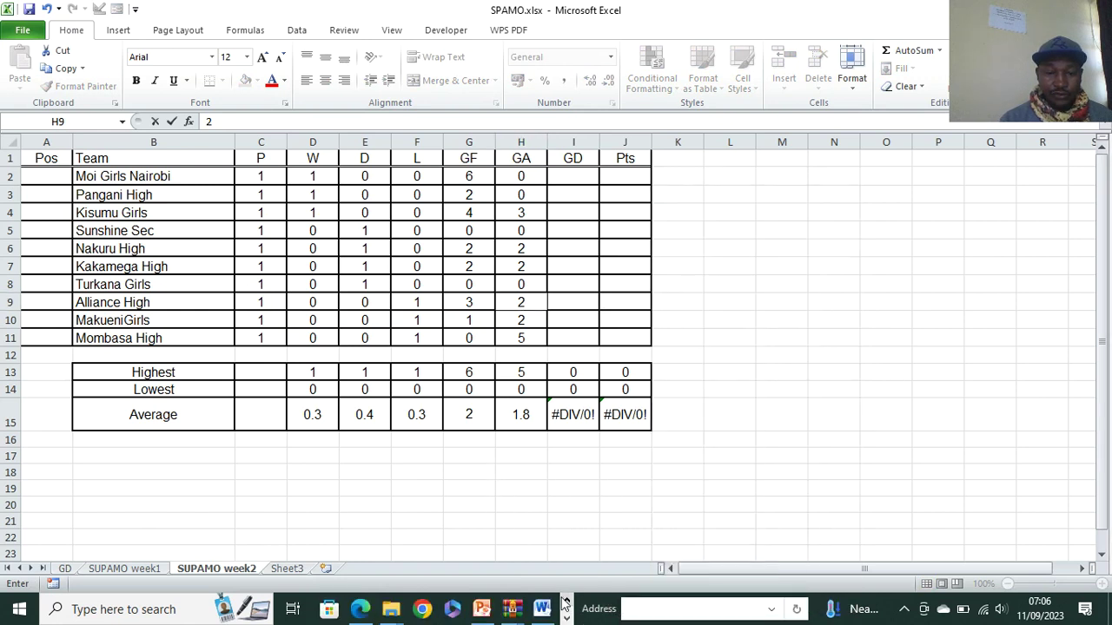
pyautogui.click(542, 609)
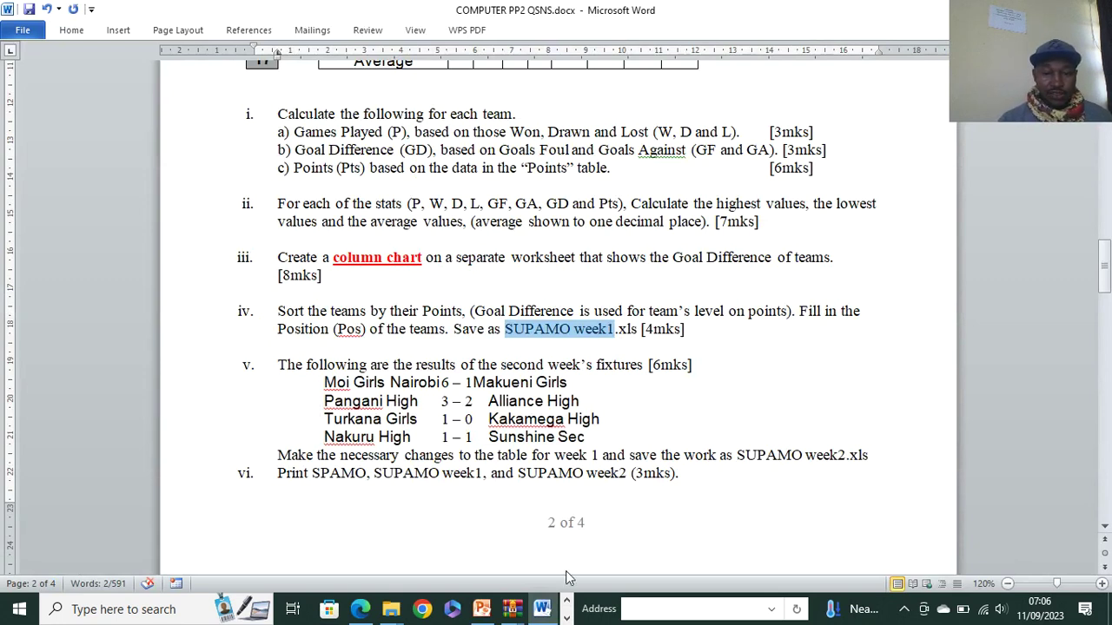
pyautogui.click(565, 618)
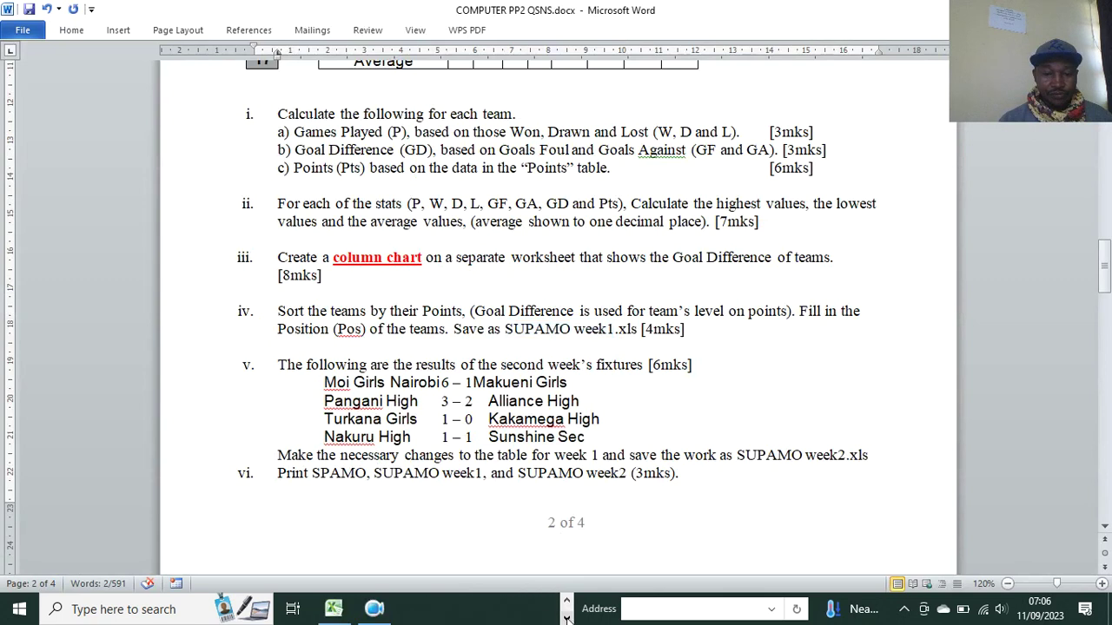
pyautogui.click(334, 609)
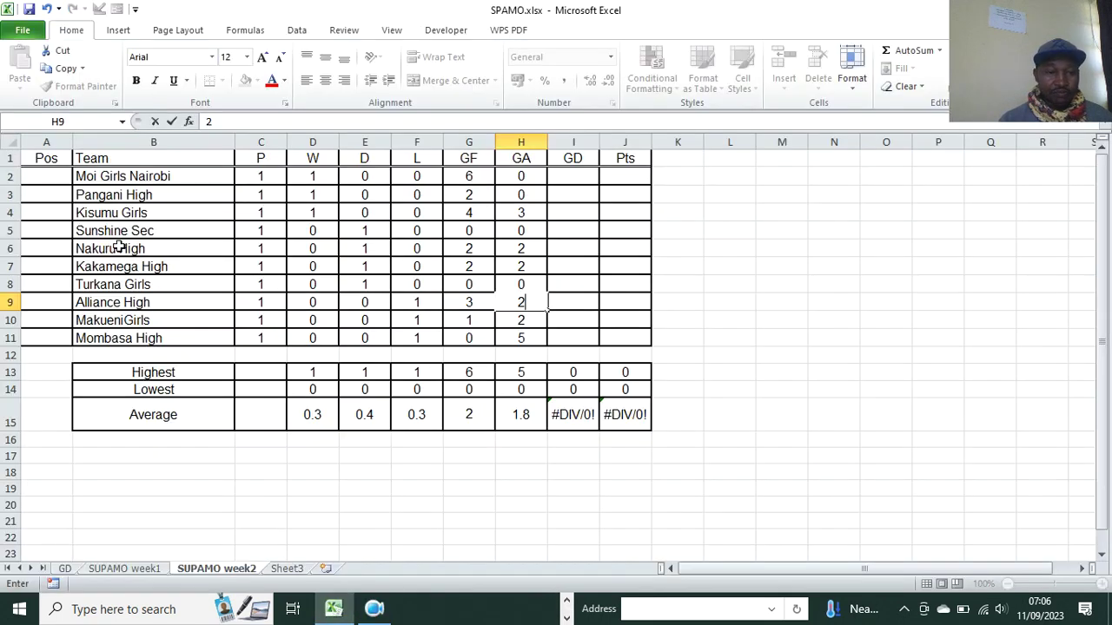
pyautogui.click(473, 197)
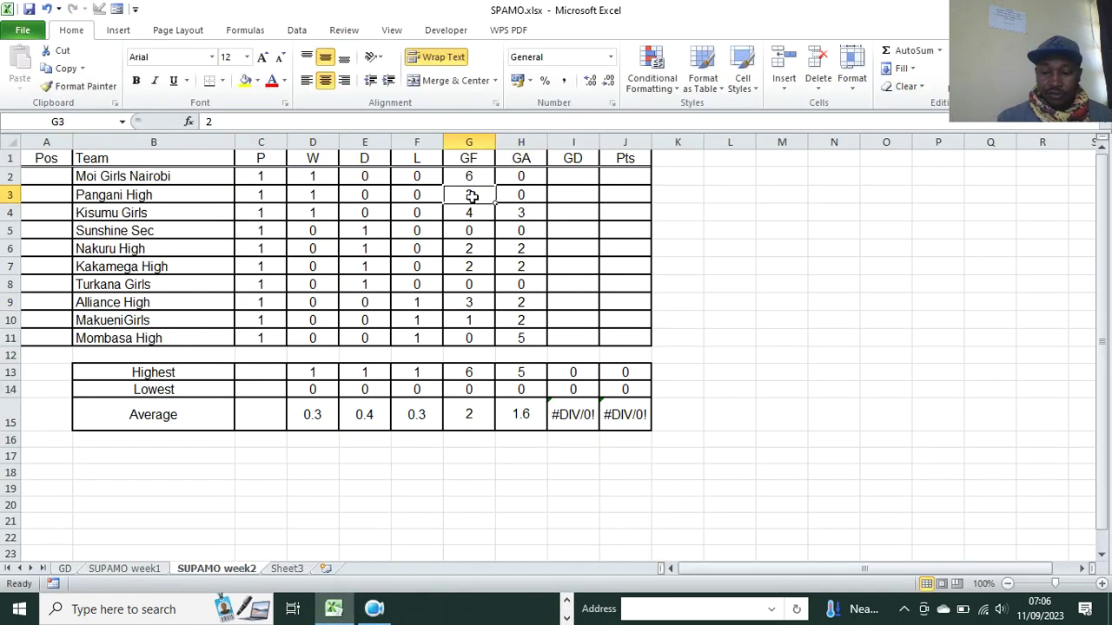
pyautogui.write('3')
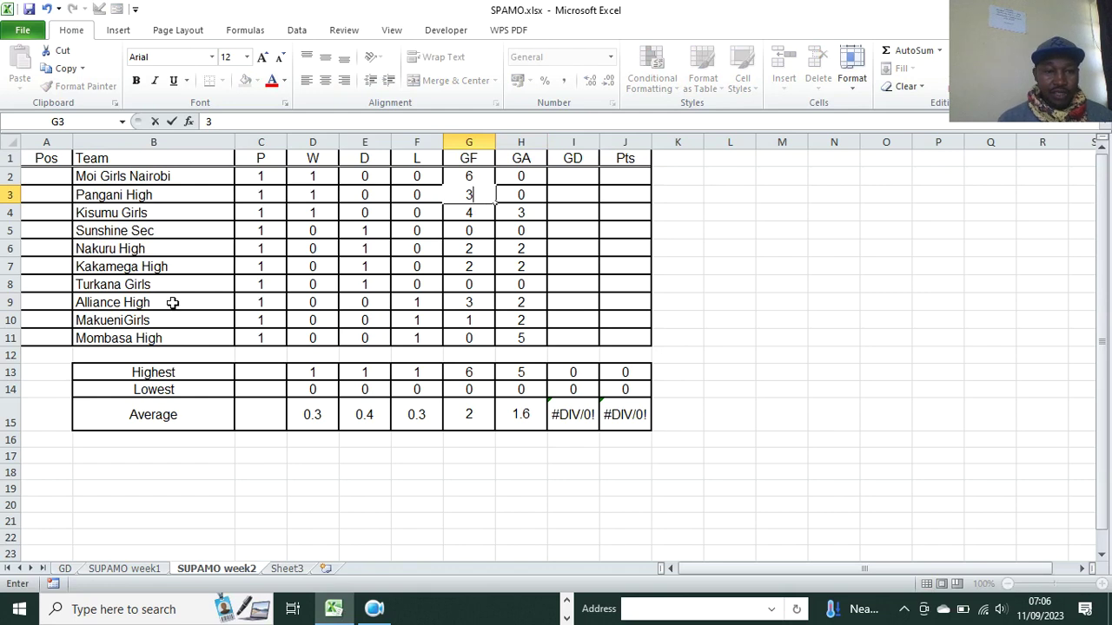
pyautogui.click(534, 314)
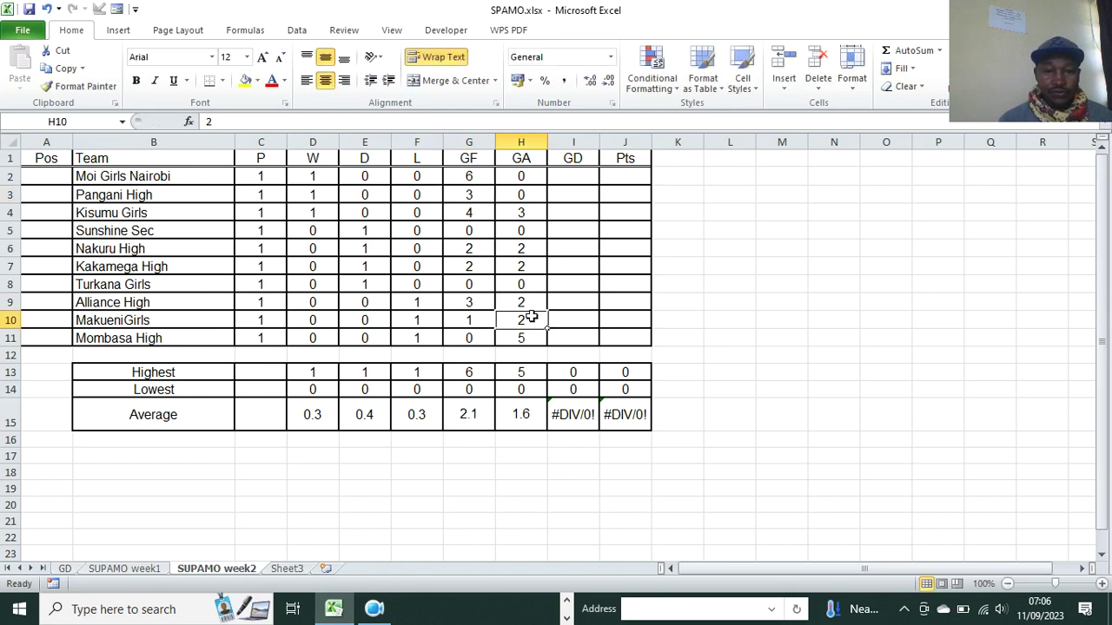
# - Set Alliance High's GF in G9 to 0 and MakueniGirls' GA in H10 to 0
pyautogui.click(477, 304)
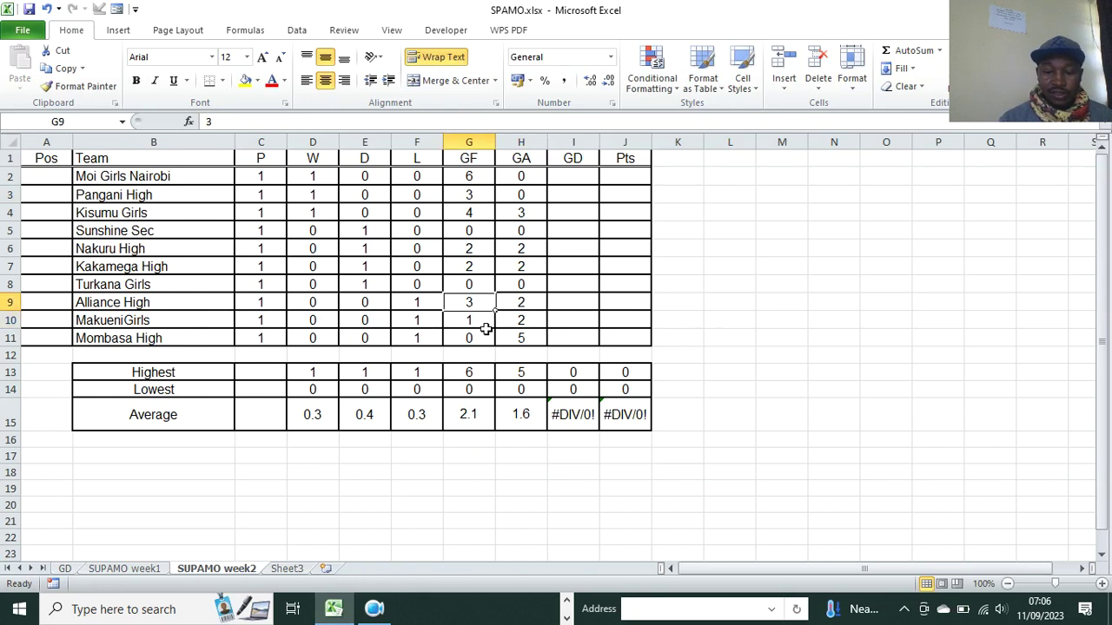
pyautogui.write('0')
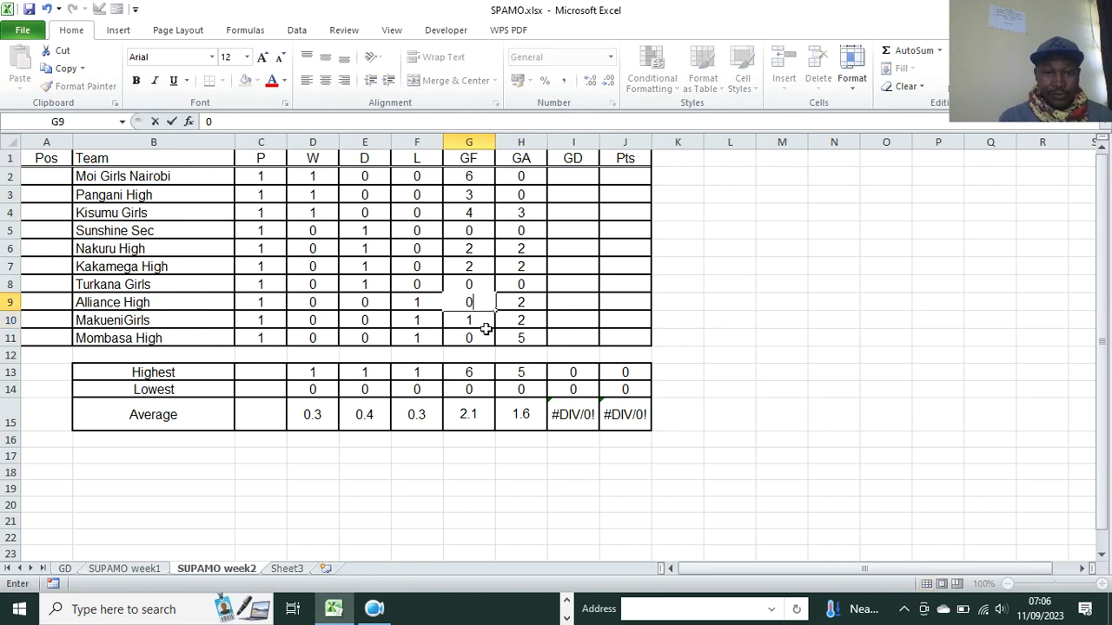
pyautogui.click(488, 354)
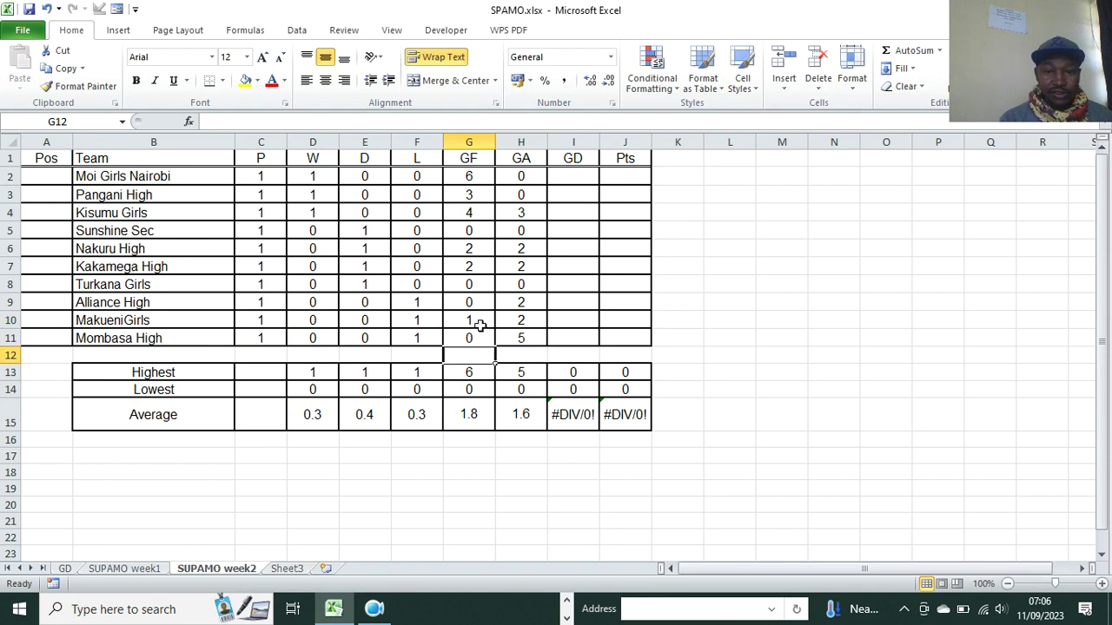
pyautogui.click(519, 322)
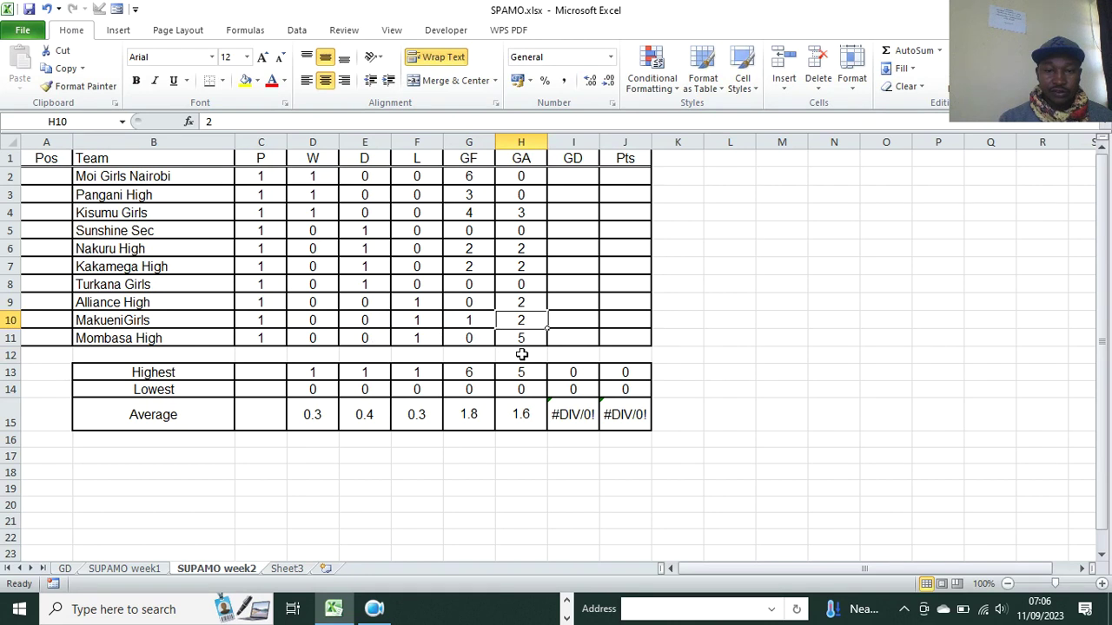
pyautogui.write('0')
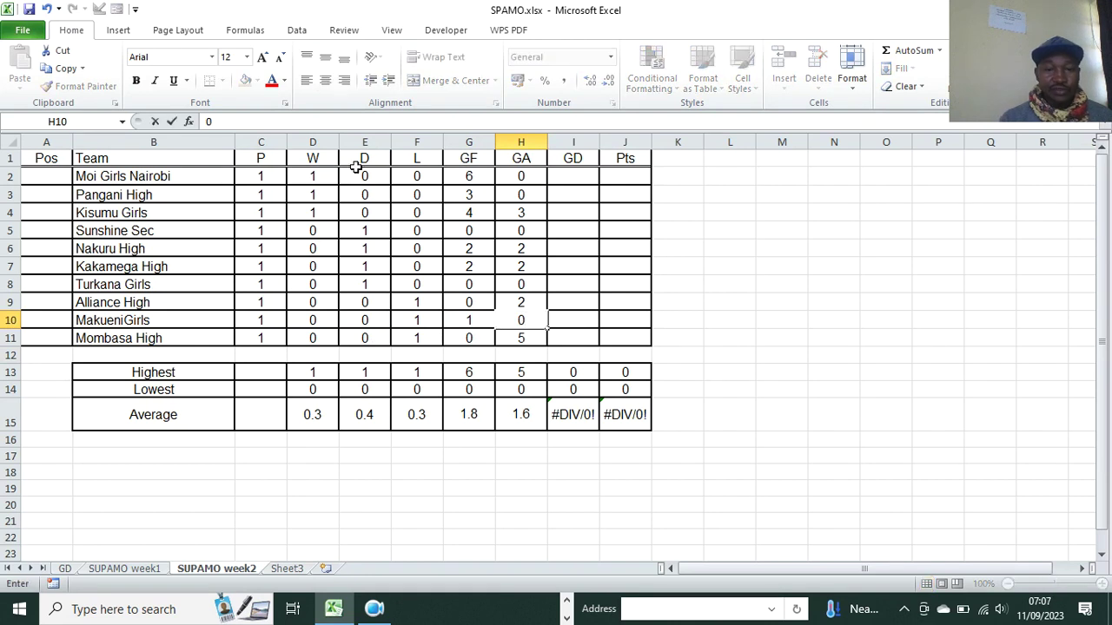
pyautogui.click(761, 236)
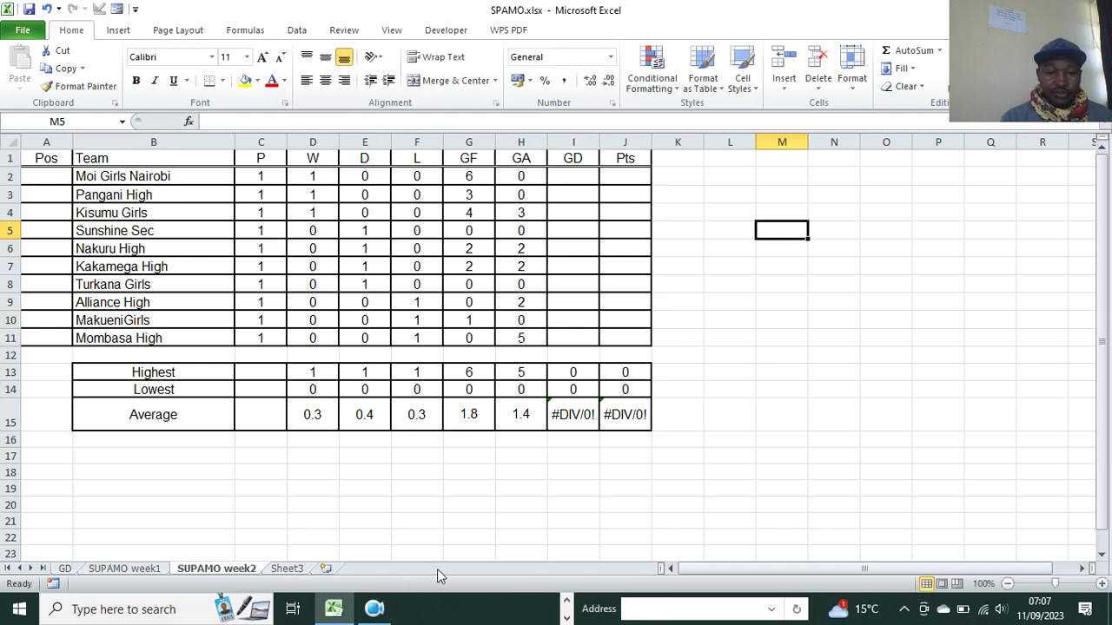
# - Switch to the Word document to read the remaining week 2 fixtures, and return to the Excel workbook
pyautogui.click(566, 619)
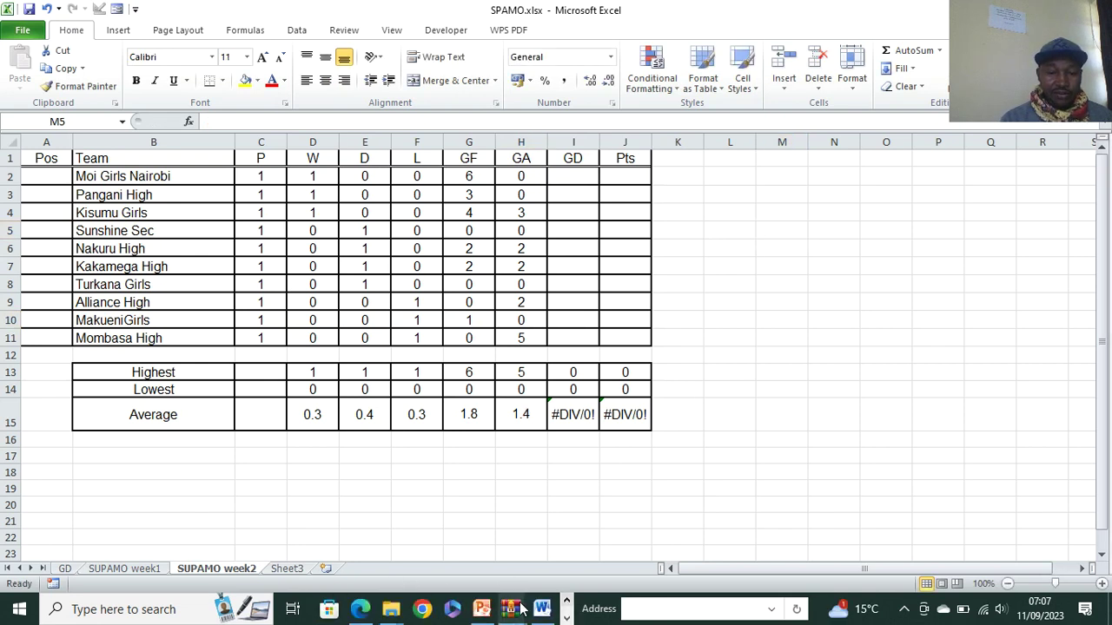
pyautogui.click(542, 609)
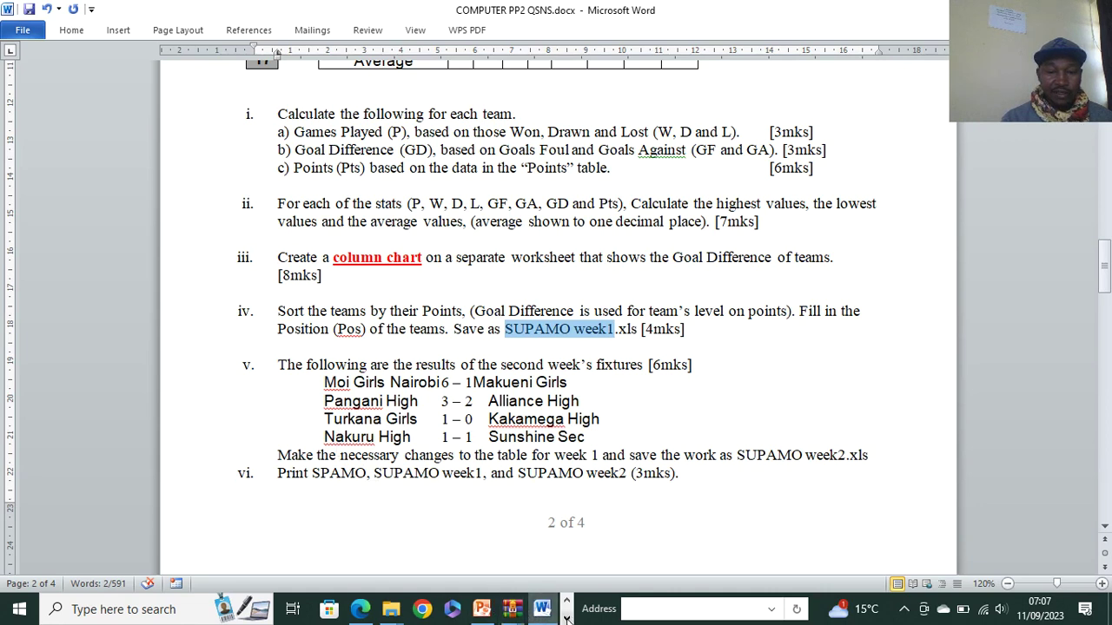
pyautogui.click(469, 609)
pyautogui.click(341, 608)
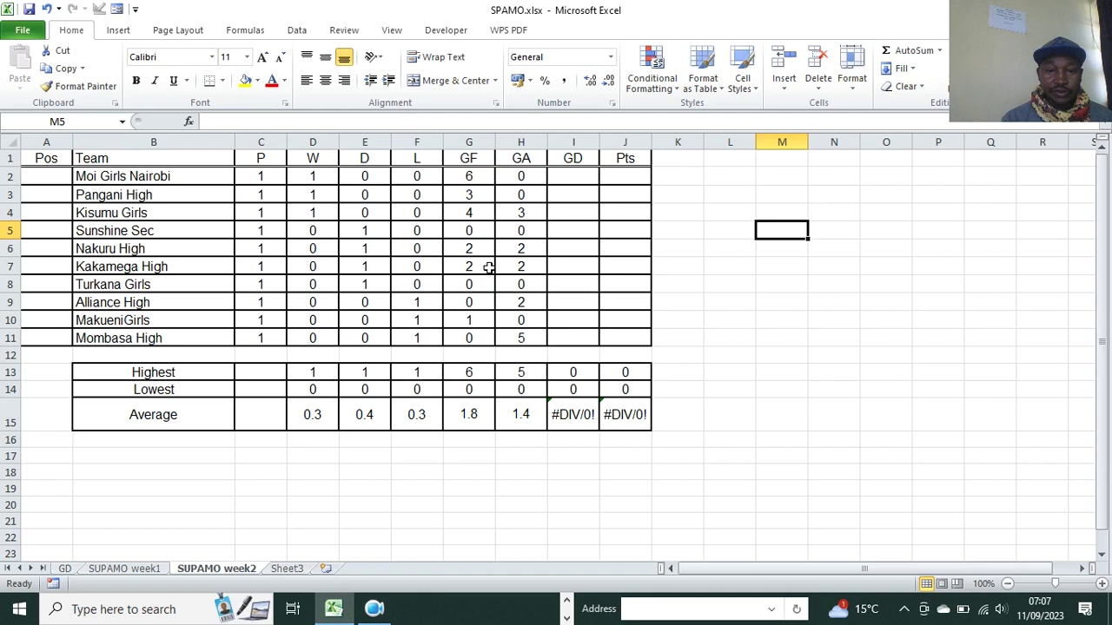
# - Enter the Turkana Girls versus Kakamega High result: Kakamega High's GF 0 and GA 1, and Turkana Girls' GF 1
pyautogui.click(511, 267)
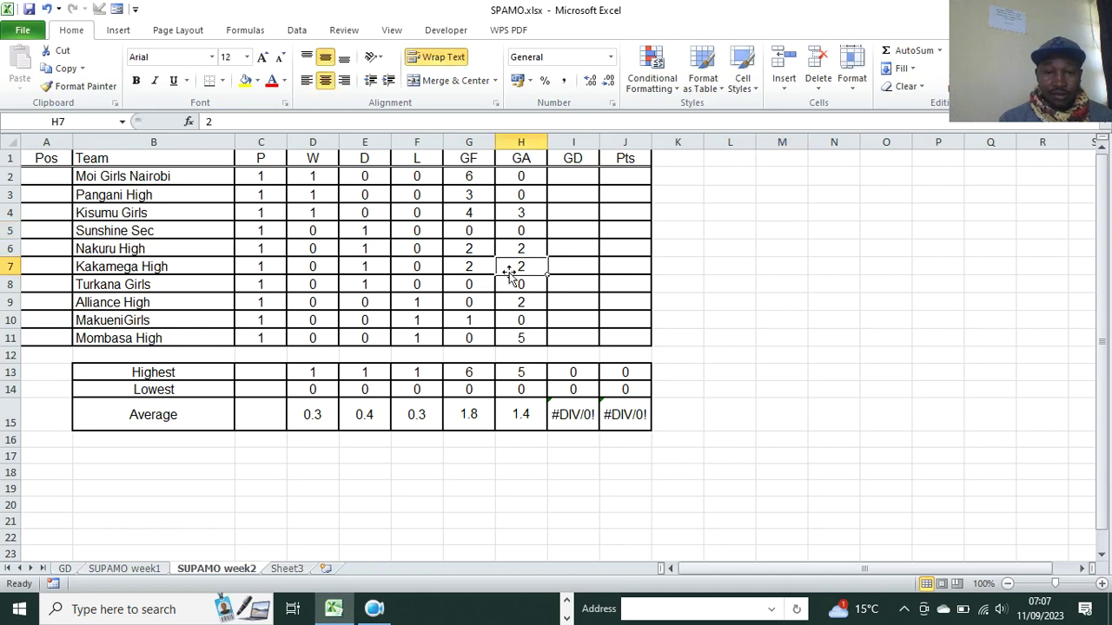
pyautogui.click(479, 270)
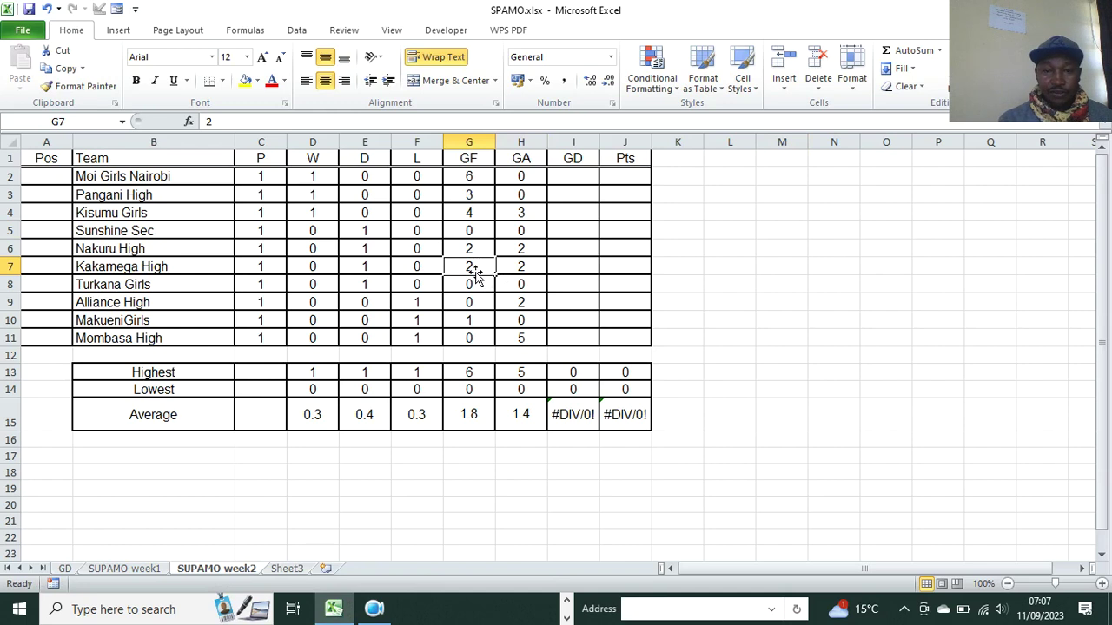
pyautogui.write('0')
pyautogui.click(529, 267)
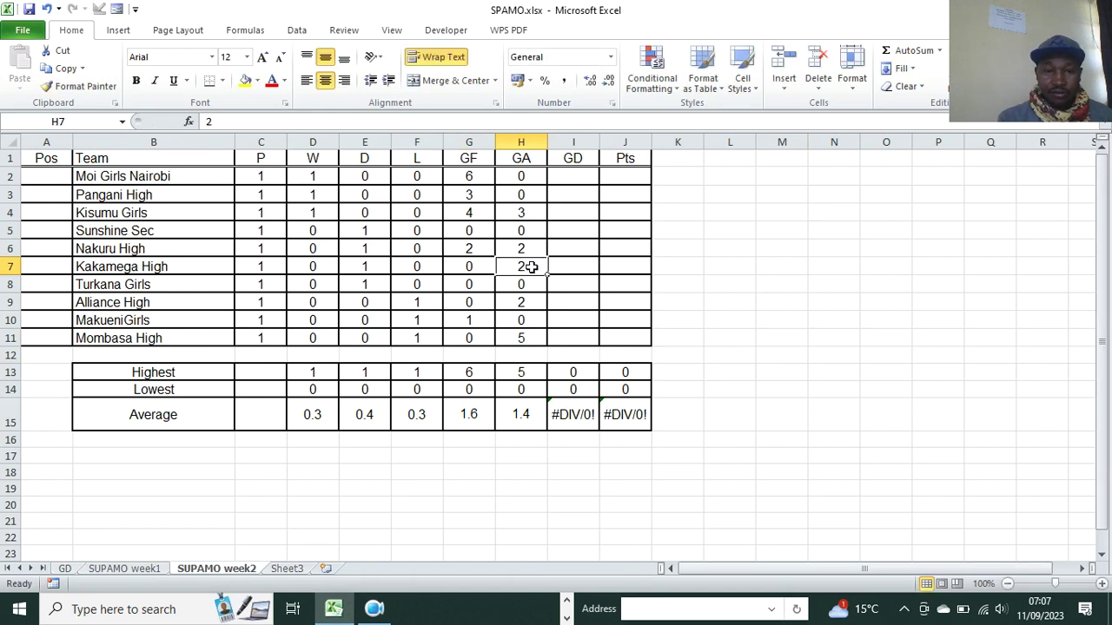
pyautogui.press('BackSpace')
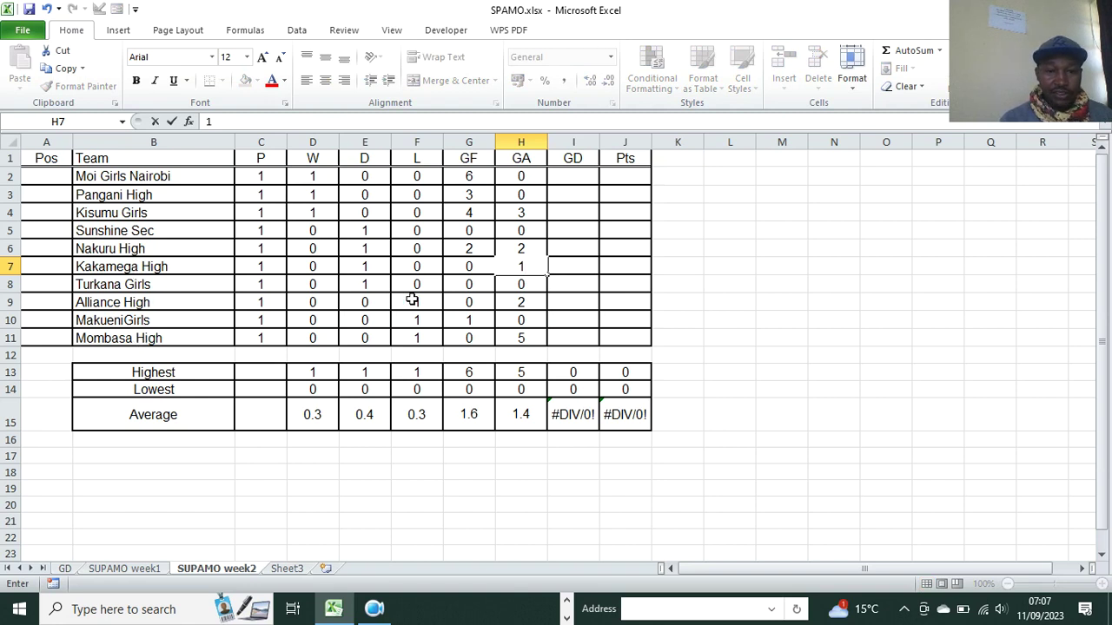
pyautogui.click(463, 288)
pyautogui.write('1')
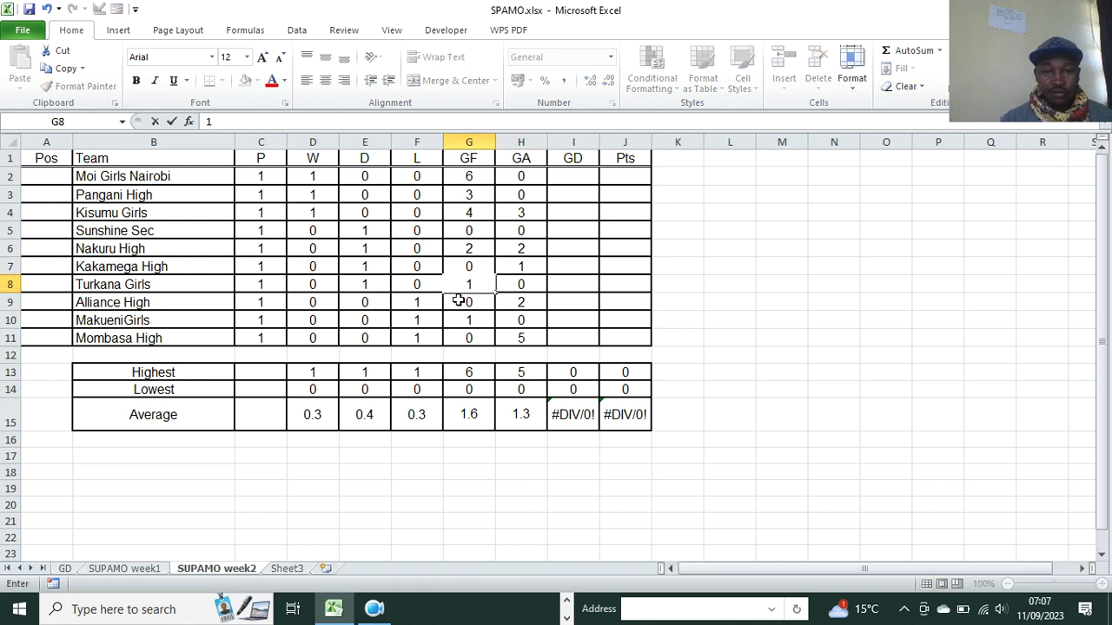
pyautogui.click(477, 319)
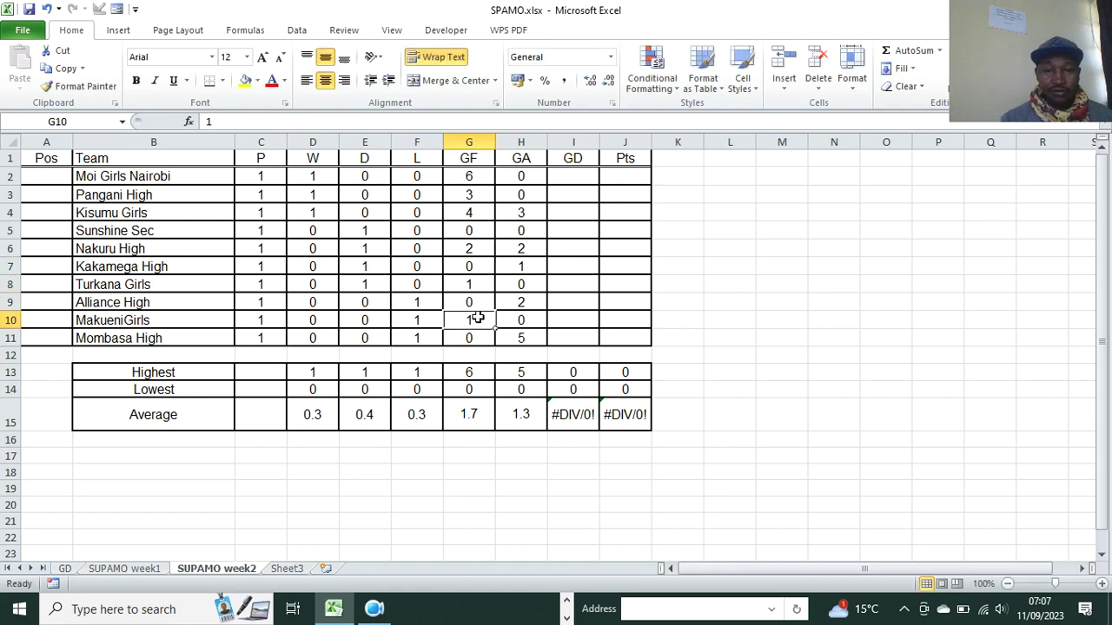
# - Check the Nakuru High fixture in the Word document and set Nakuru High's GF and GA to 1 in Excel
pyautogui.click(567, 617)
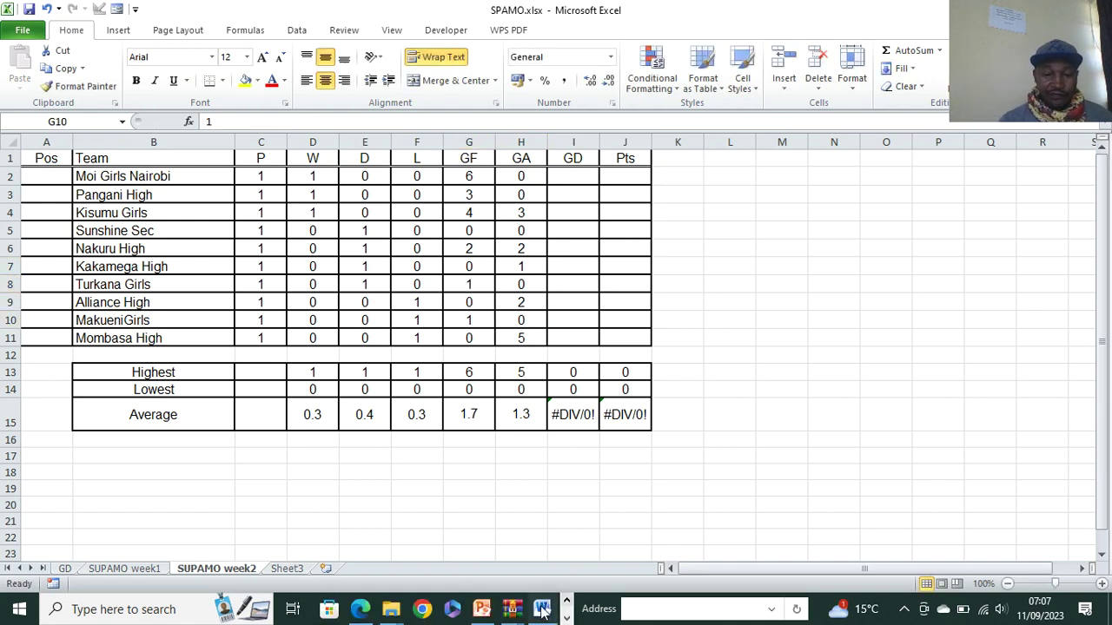
pyautogui.click(542, 610)
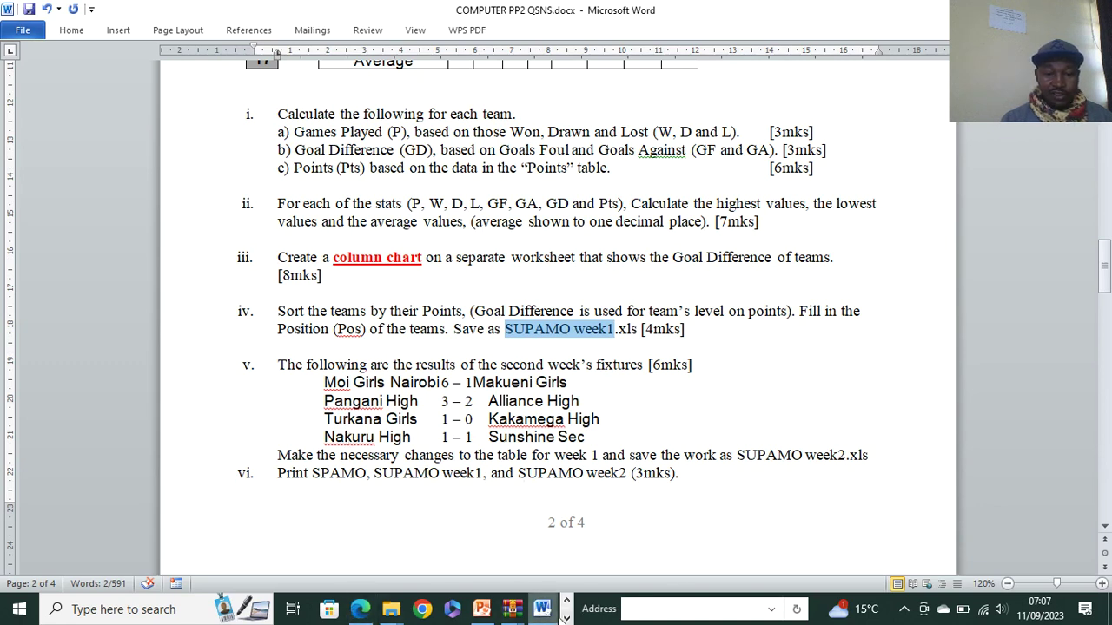
pyautogui.click(566, 599)
pyautogui.click(334, 609)
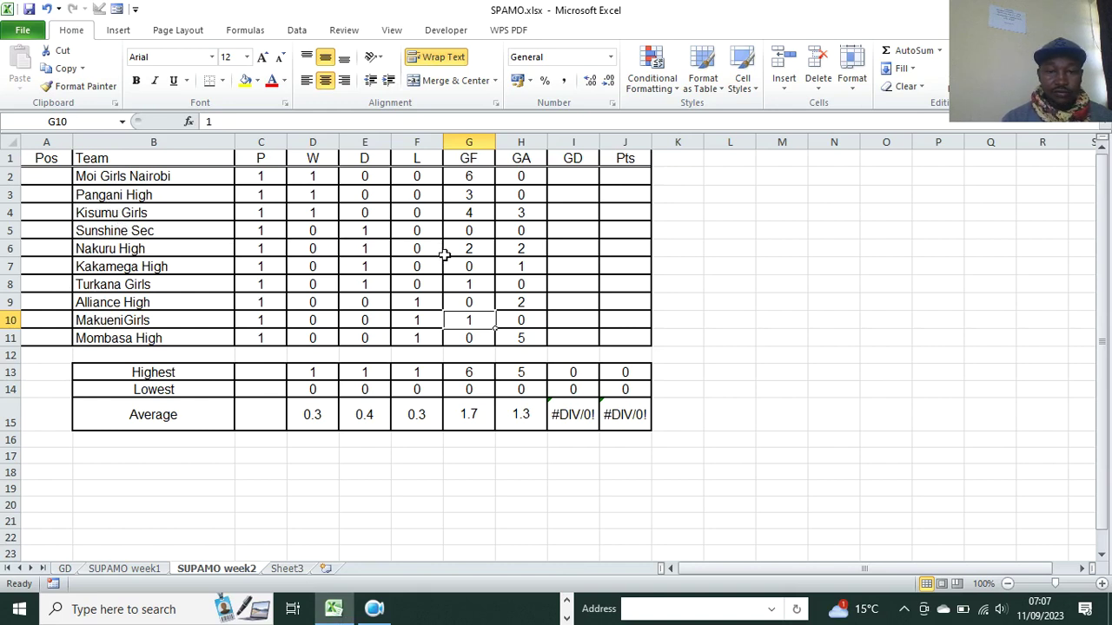
pyautogui.click(460, 252)
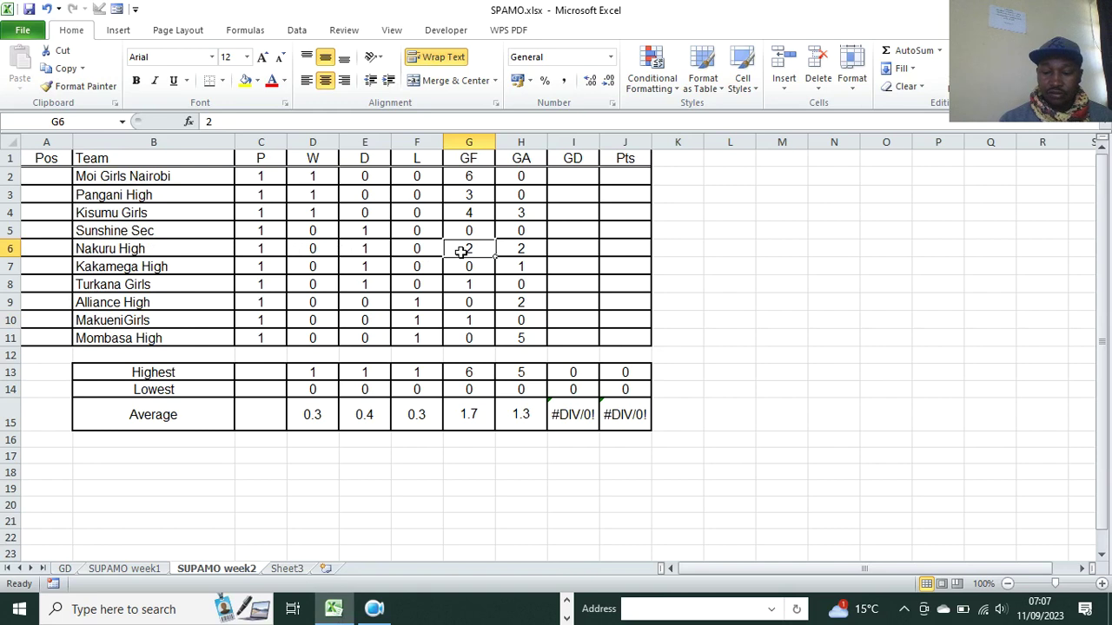
pyautogui.write('1')
pyautogui.press('Tab')
pyautogui.write('1')
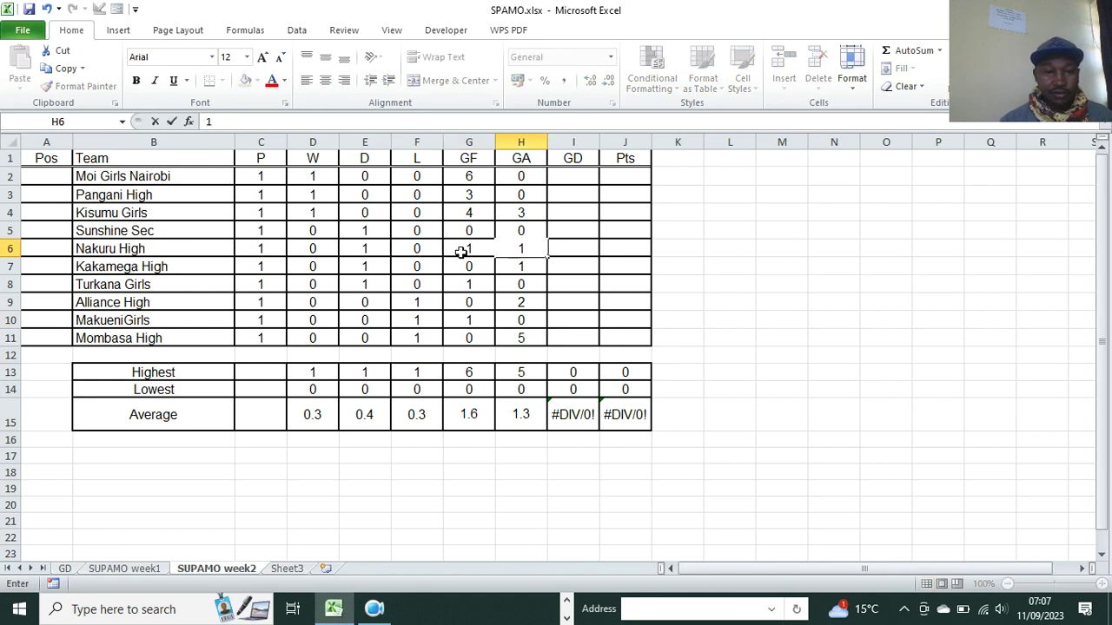
pyautogui.click(165, 317)
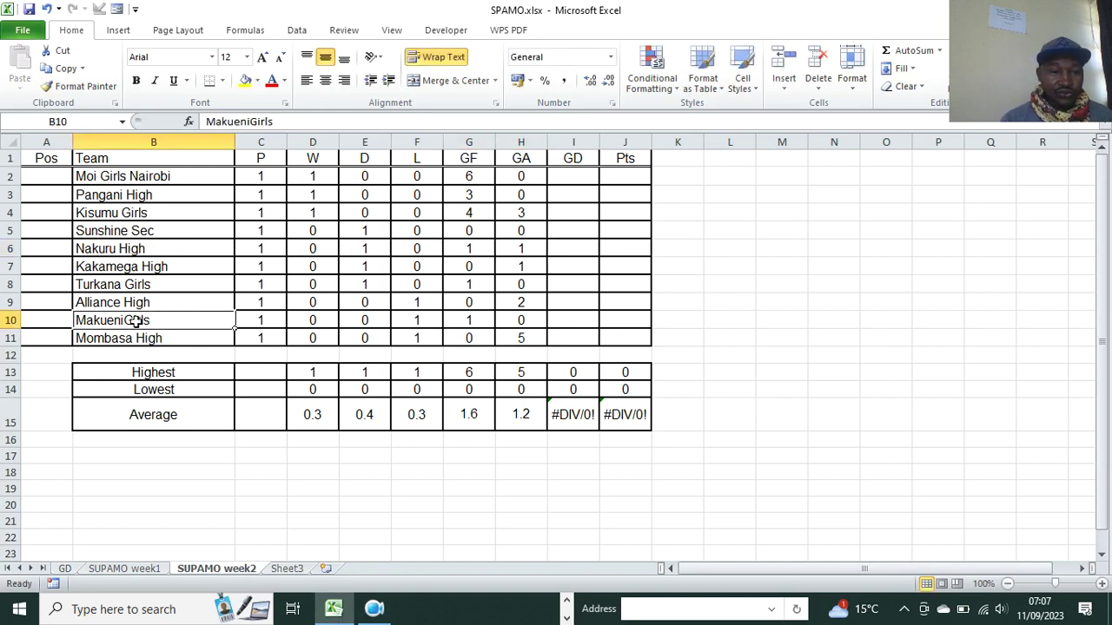
# - Consult the fixtures in the Word document again and set Sunshine Sec's GF and GA to 1 in Excel
pyautogui.click(567, 619)
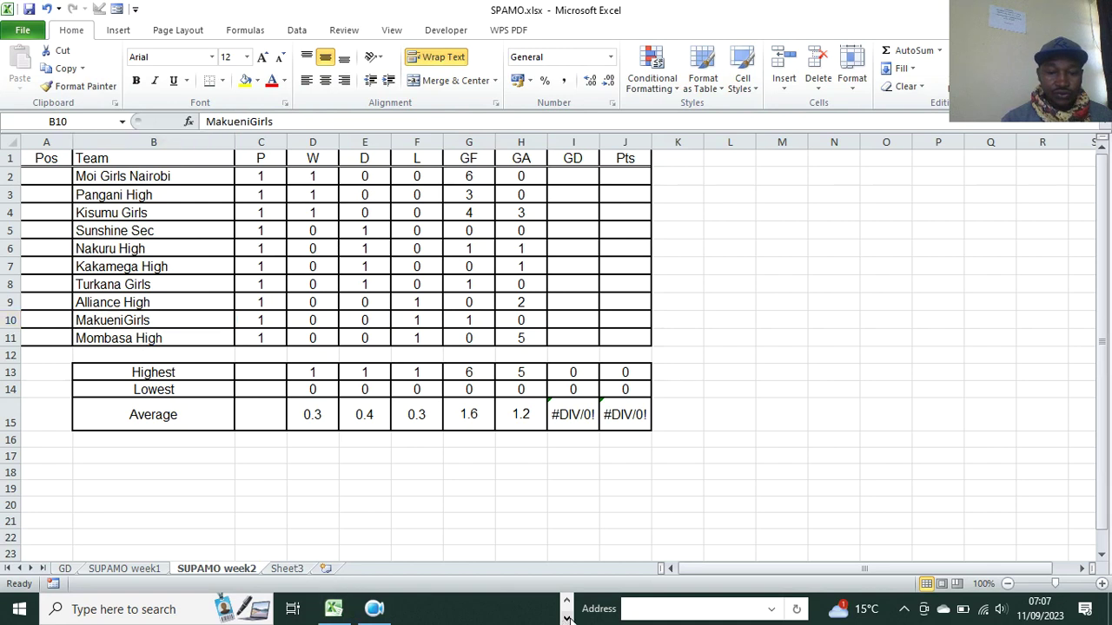
pyautogui.click(567, 619)
pyautogui.click(542, 609)
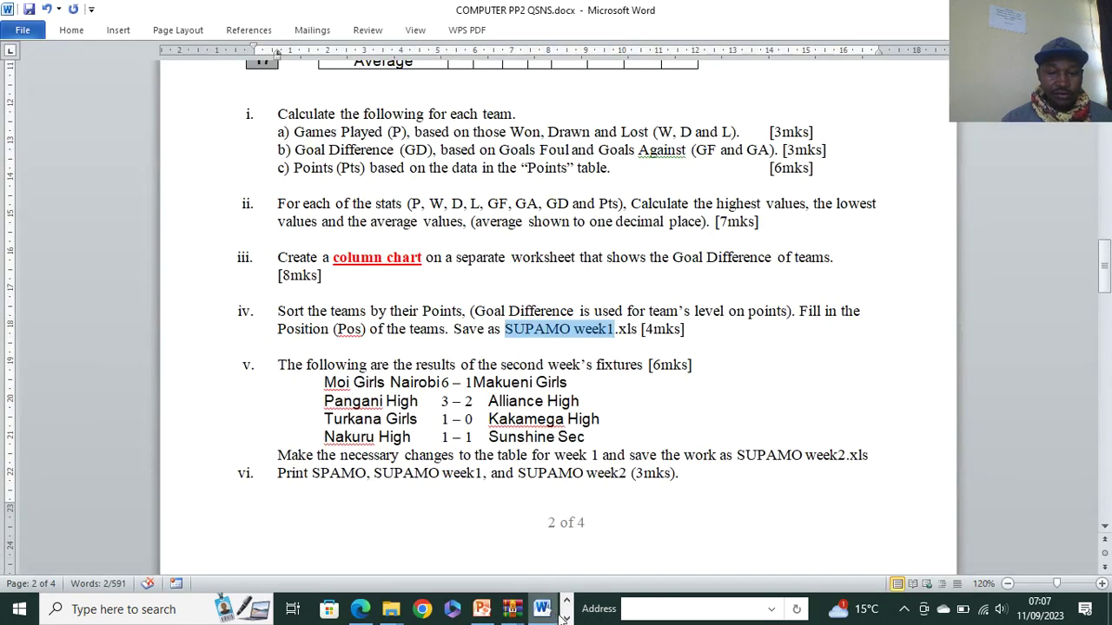
pyautogui.click(565, 619)
pyautogui.click(334, 608)
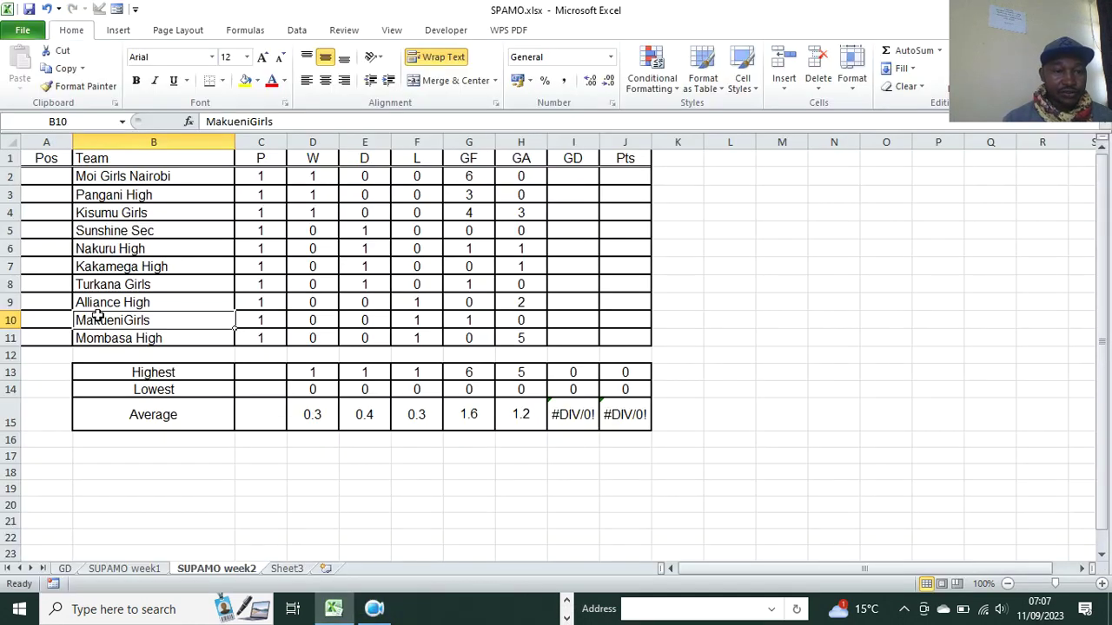
pyautogui.click(470, 235)
pyautogui.write('1')
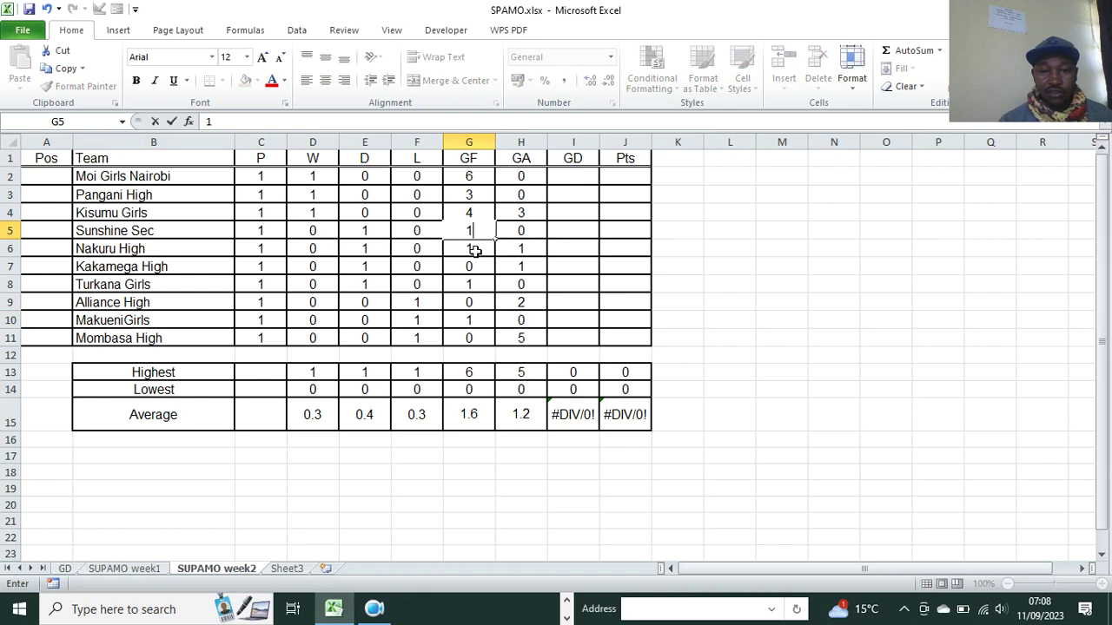
pyautogui.click(521, 227)
pyautogui.write('1')
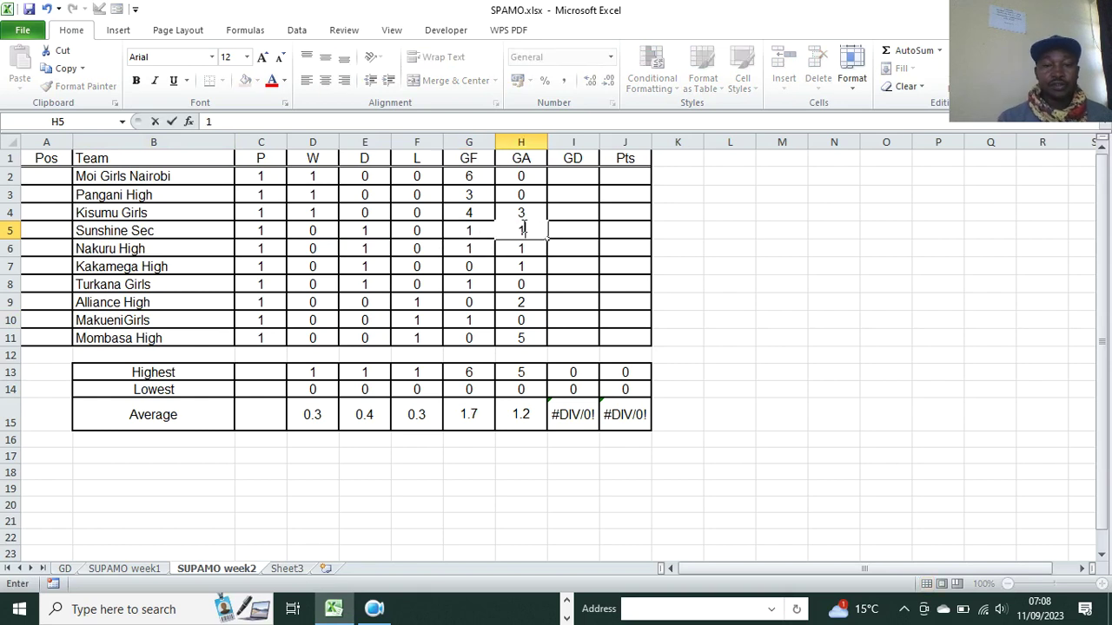
pyautogui.click(566, 288)
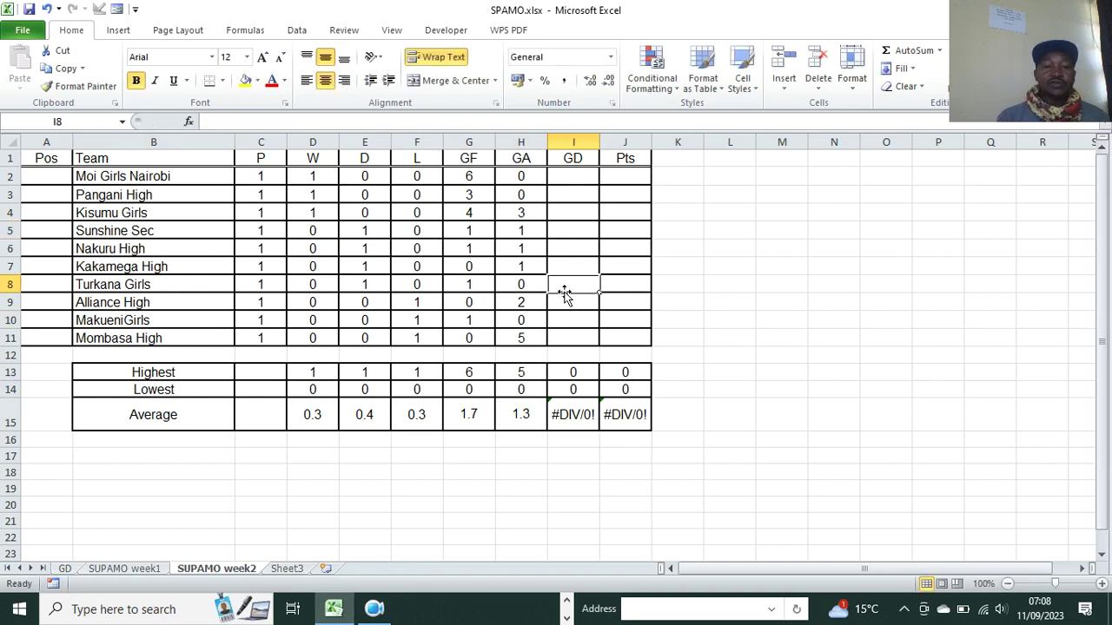
# - Set Moi Girls Nairobi's GA in H2 to 1
pyautogui.click(525, 177)
pyautogui.write('1')
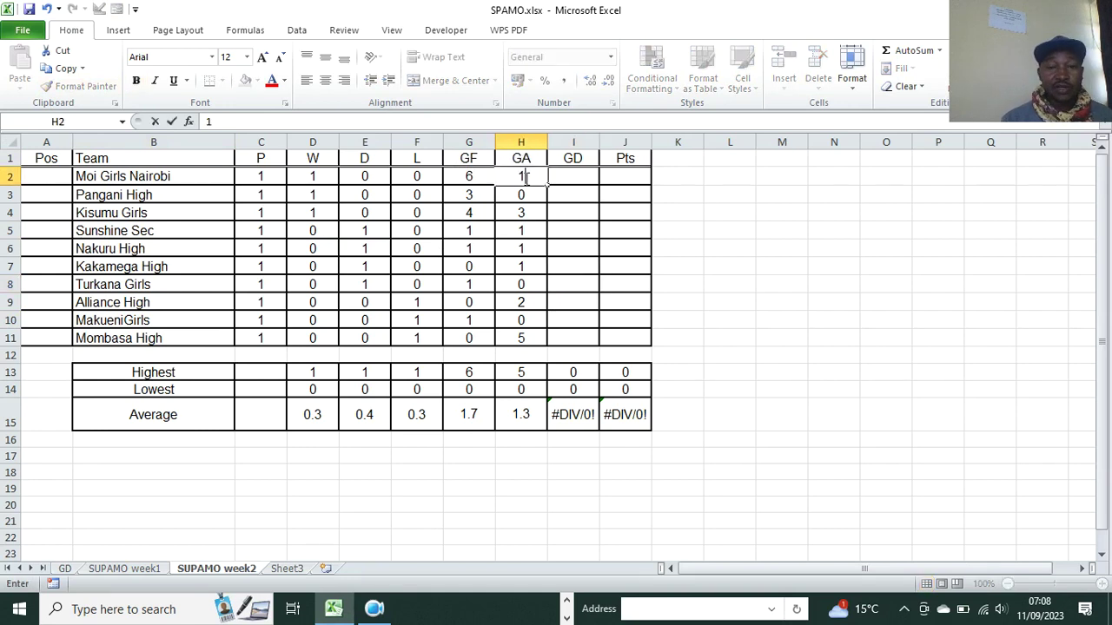
pyautogui.click(503, 249)
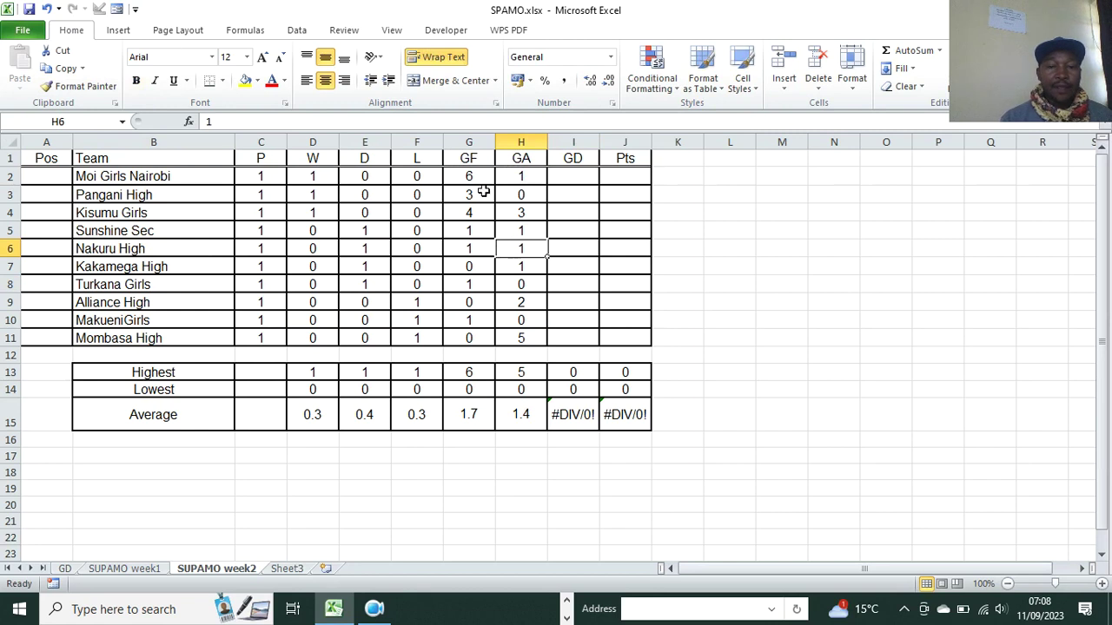
# - Recheck the Pangani High fixture in the Word document and set Pangani High's GA in H3 to 2 in Excel
pyautogui.click(542, 609)
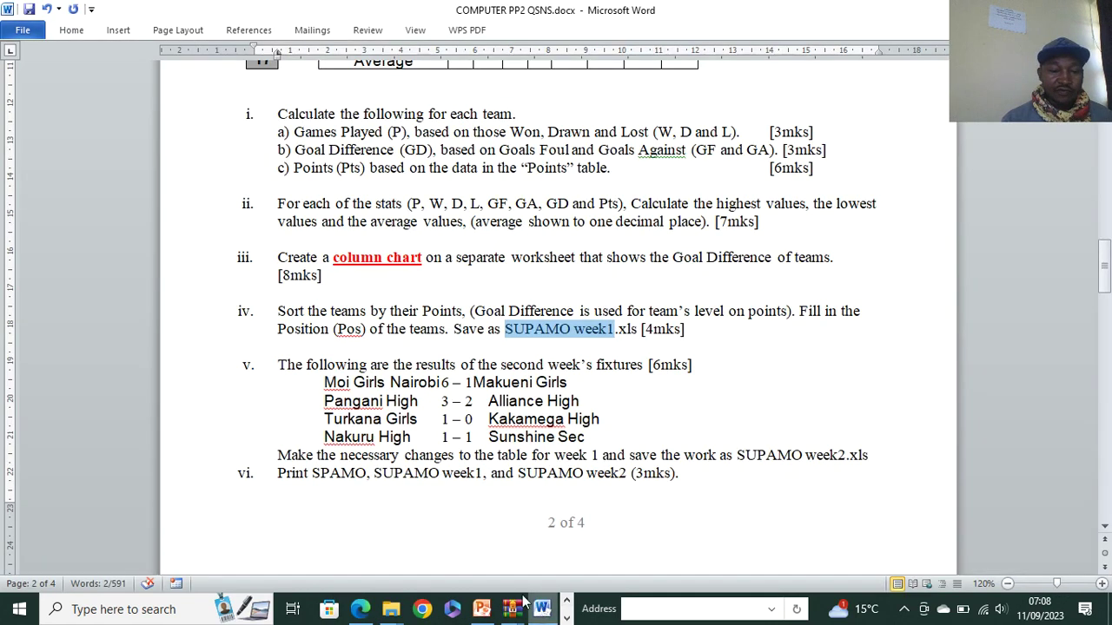
pyautogui.click(566, 618)
pyautogui.click(334, 608)
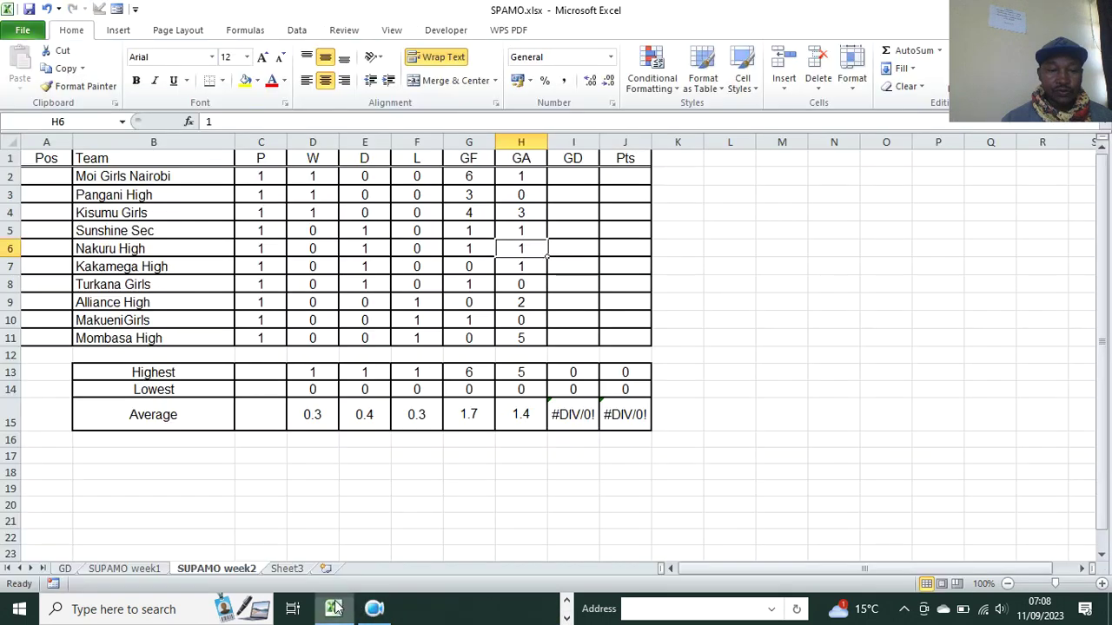
pyautogui.click(524, 197)
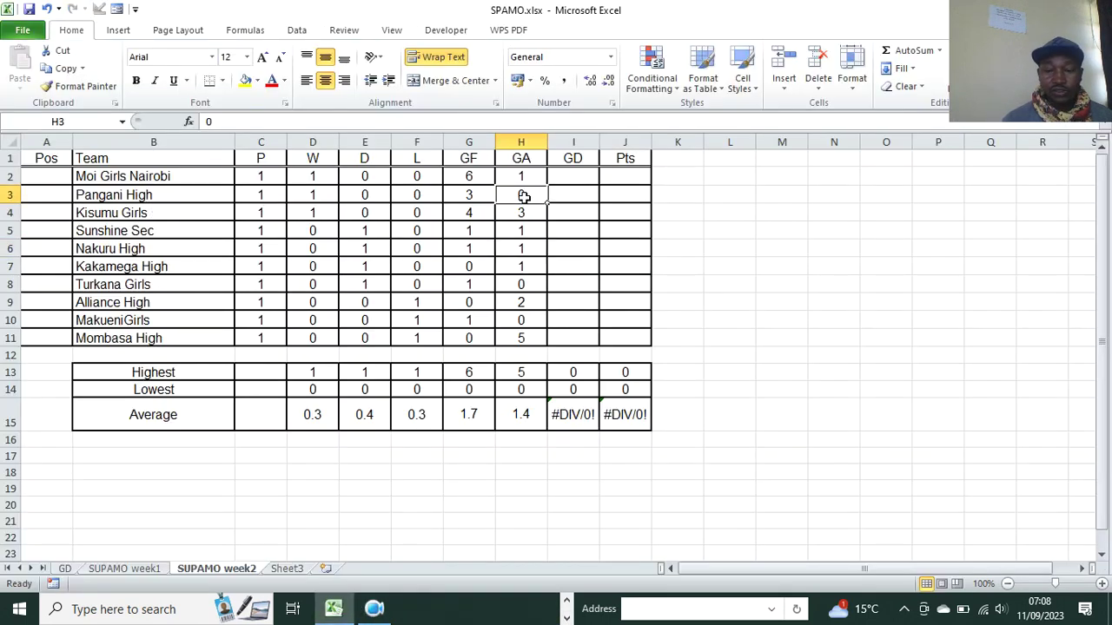
pyautogui.write('2')
pyautogui.click(512, 290)
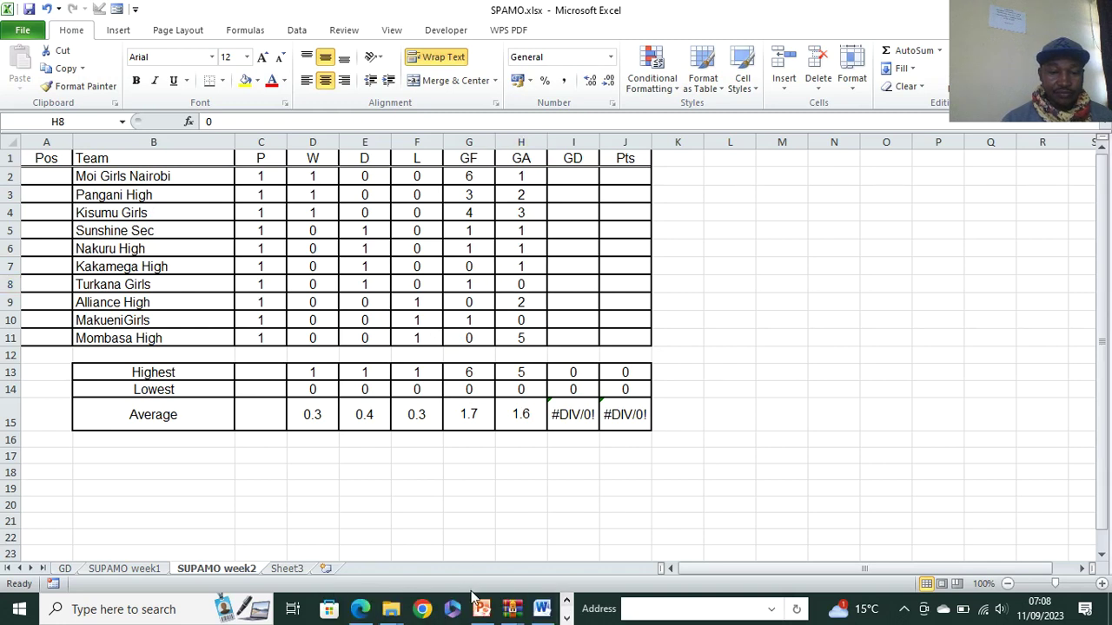
# - Review the week 2 fixture results in the Word document once more and return to the Excel workbook
pyautogui.click(542, 609)
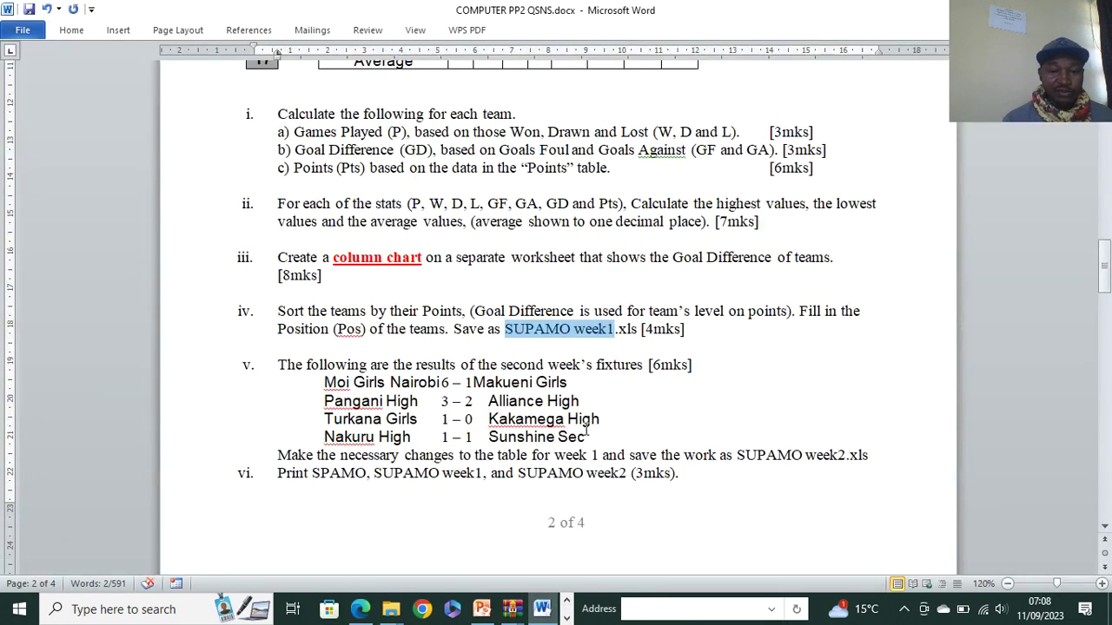
pyautogui.click(570, 615)
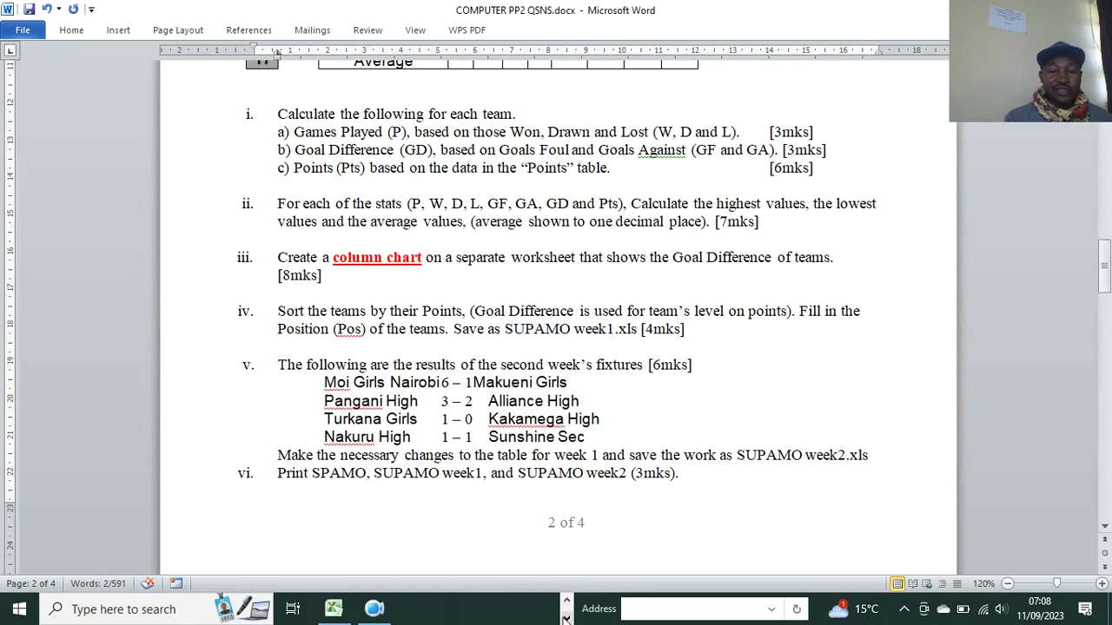
pyautogui.click(332, 612)
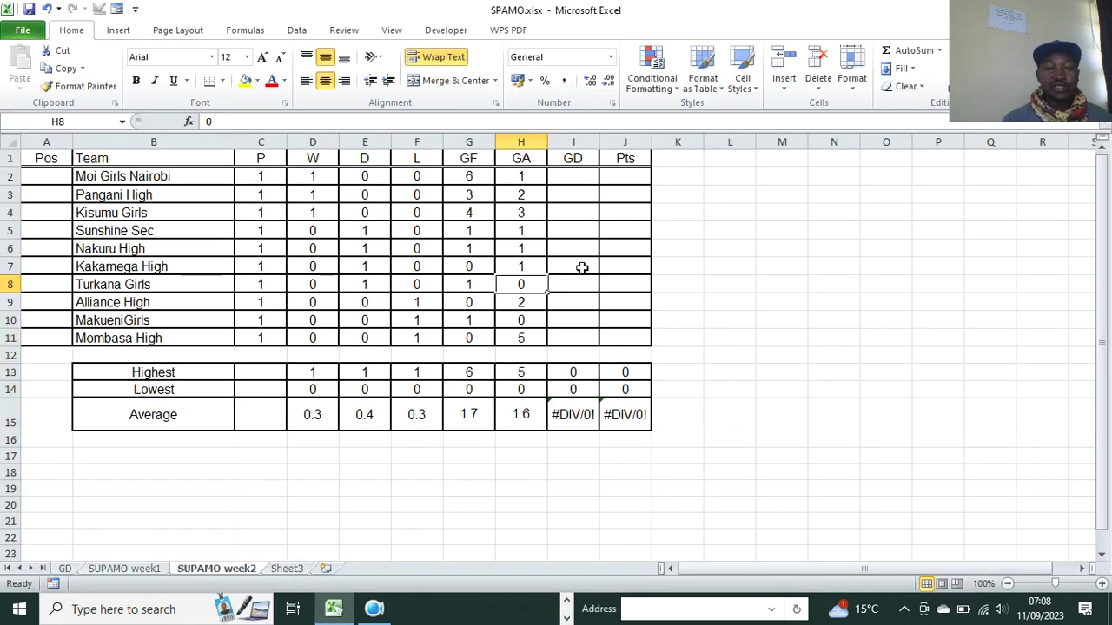
# - Calculate Moi Girls Nairobi's goal difference in I2 with =G2-H2 and fill the formula down to I11
pyautogui.click(574, 177)
pyautogui.write('=')
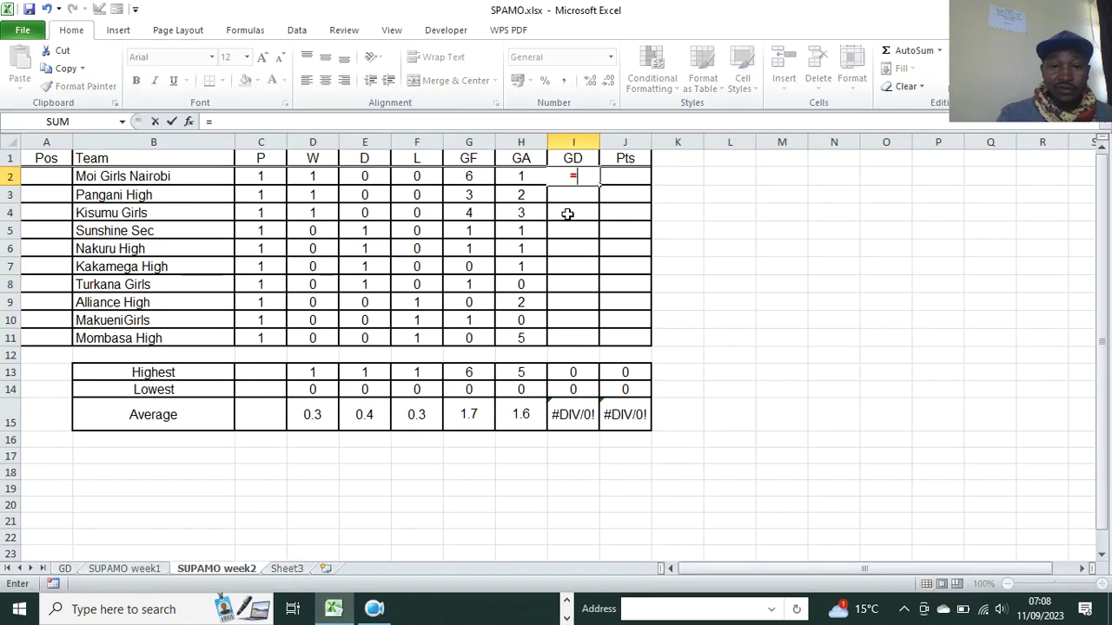
pyautogui.click(466, 178)
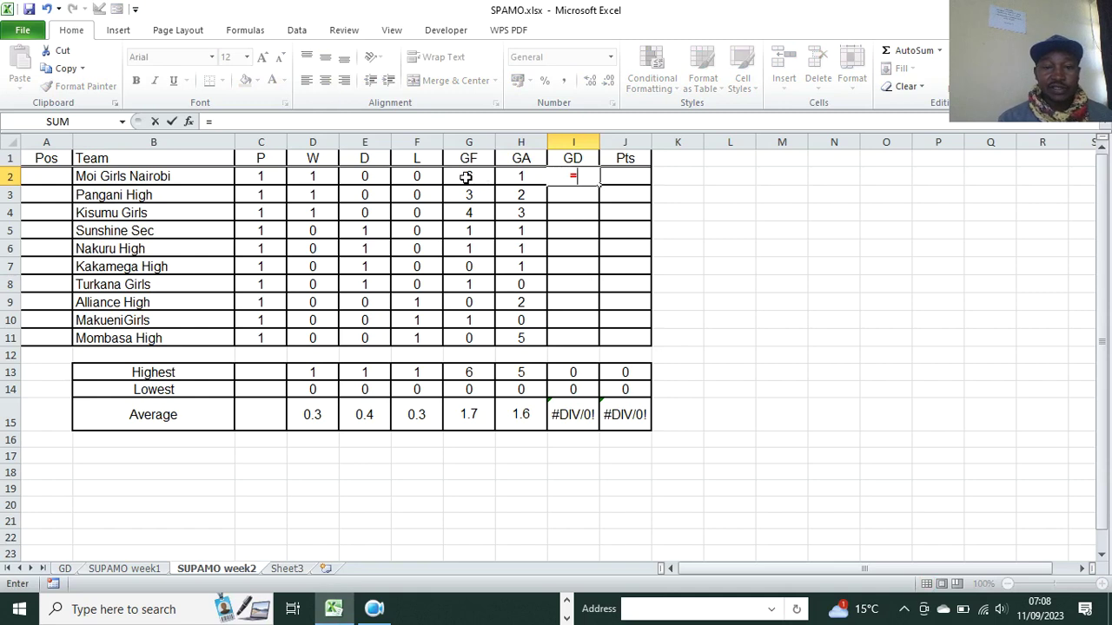
pyautogui.write('-')
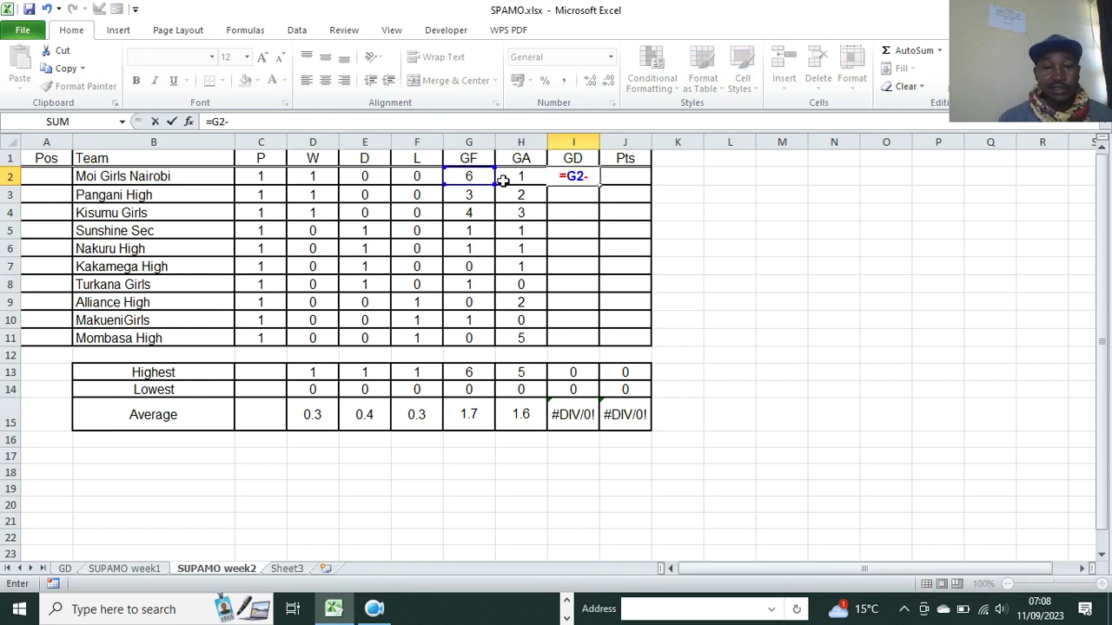
pyautogui.click(505, 176)
pyautogui.press('Return')
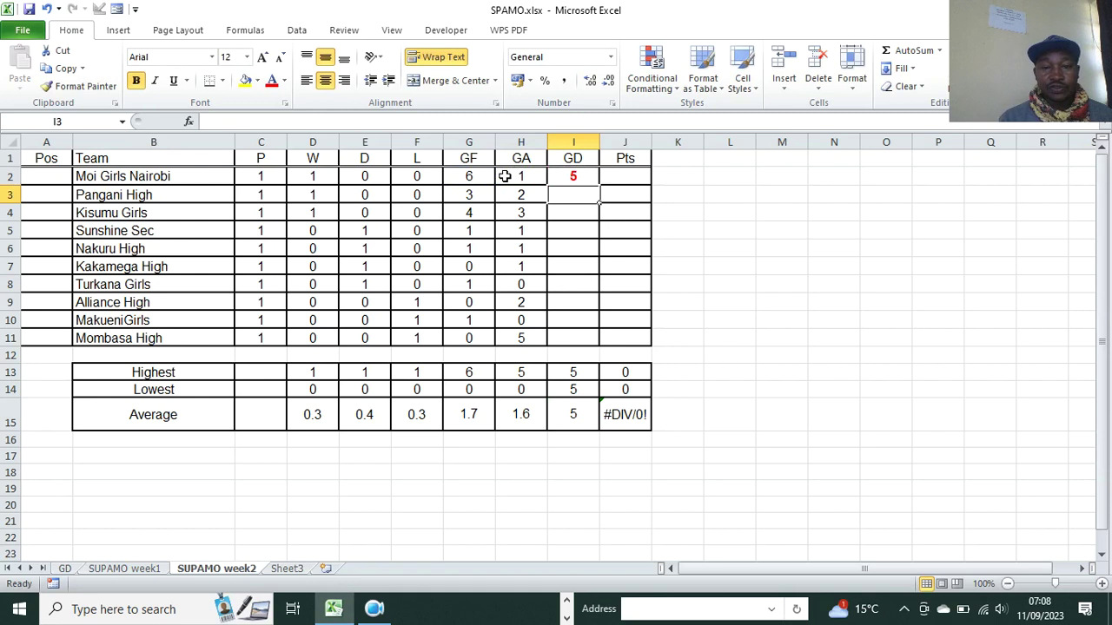
pyautogui.click(575, 180)
pyautogui.moveTo(600, 185); pyautogui.dragTo(576, 344)
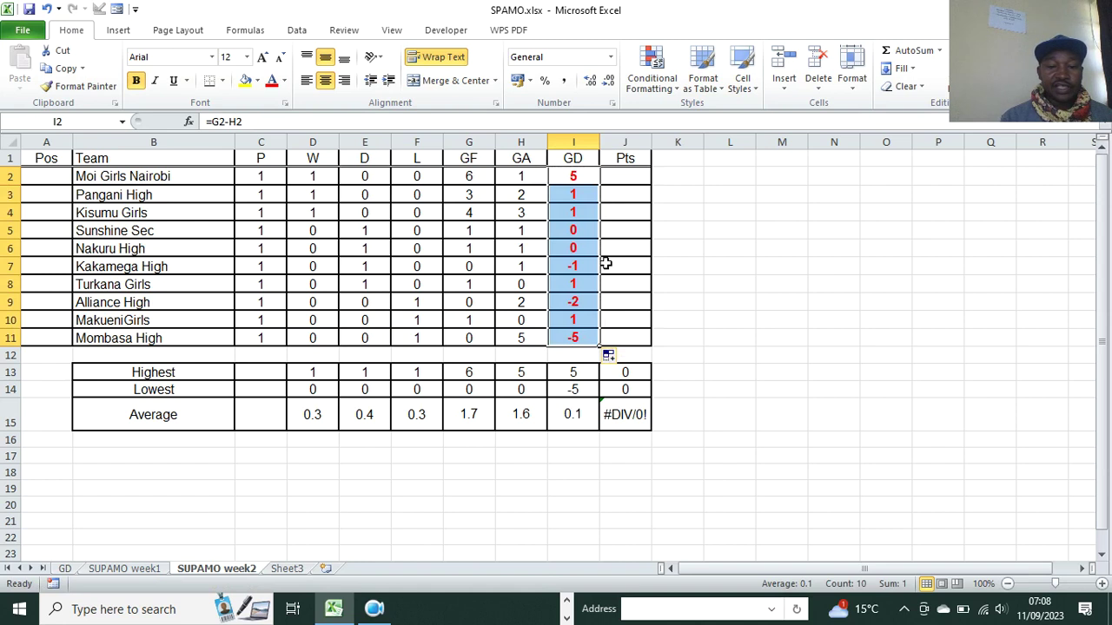
# - Calculate Moi Girls Nairobi's points in J2 with =(D2*3)+(E2*2)+(F2*0)
pyautogui.click(616, 176)
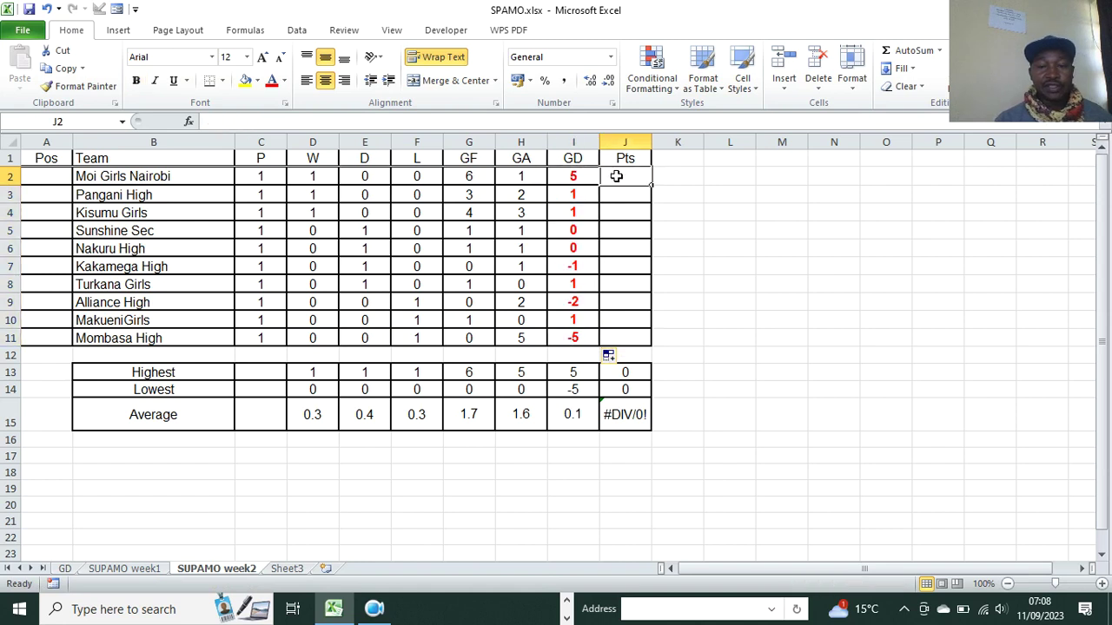
pyautogui.write('=')
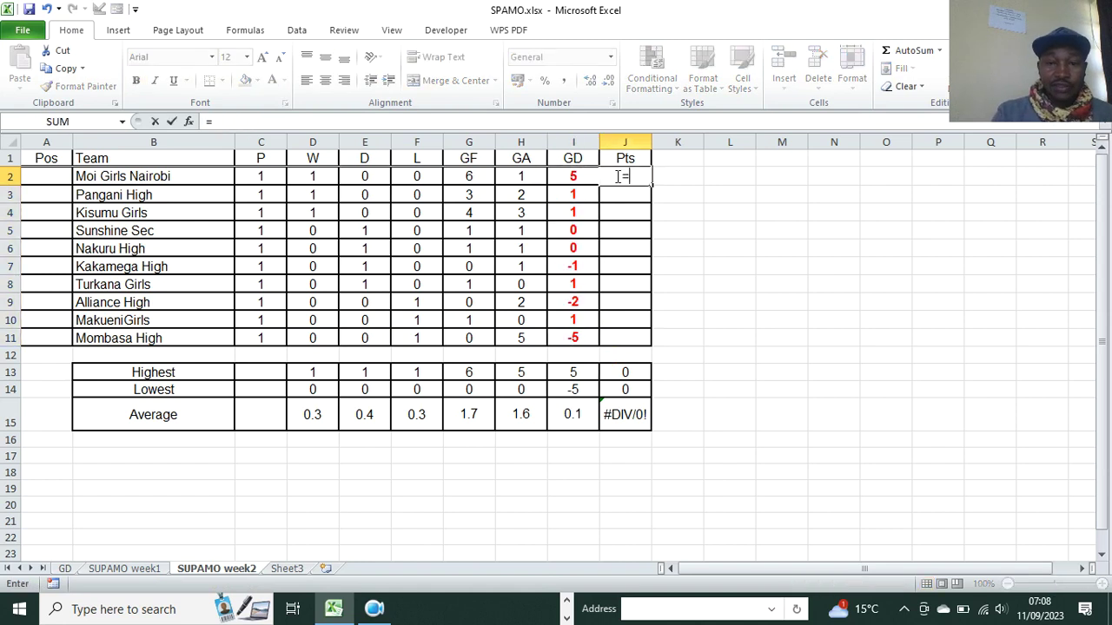
pyautogui.write('(')
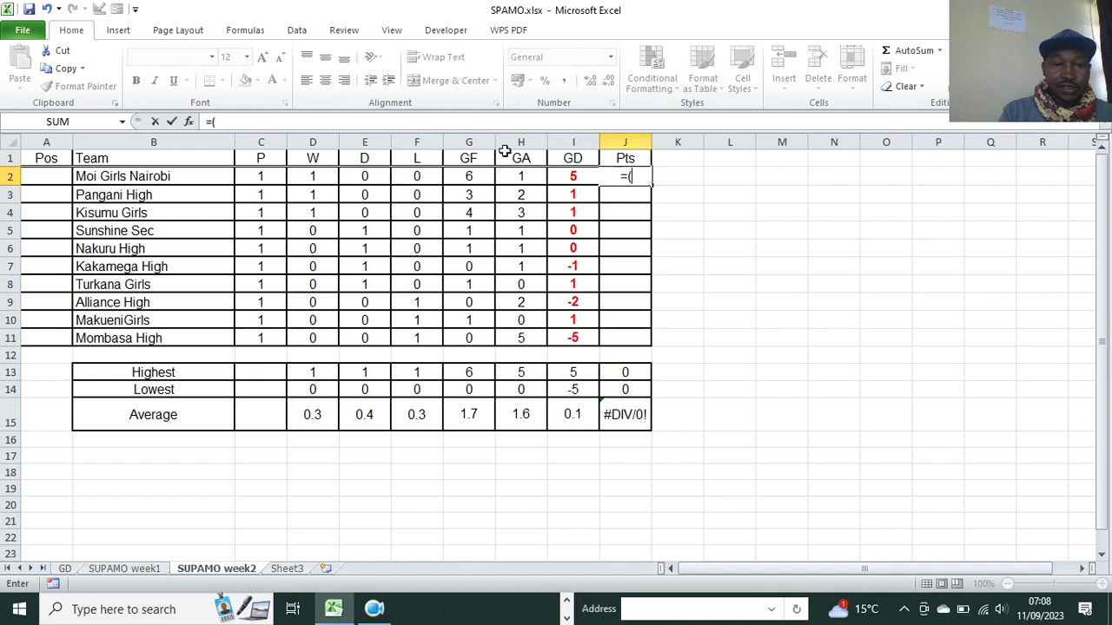
pyautogui.click(330, 178)
pyautogui.write('*')
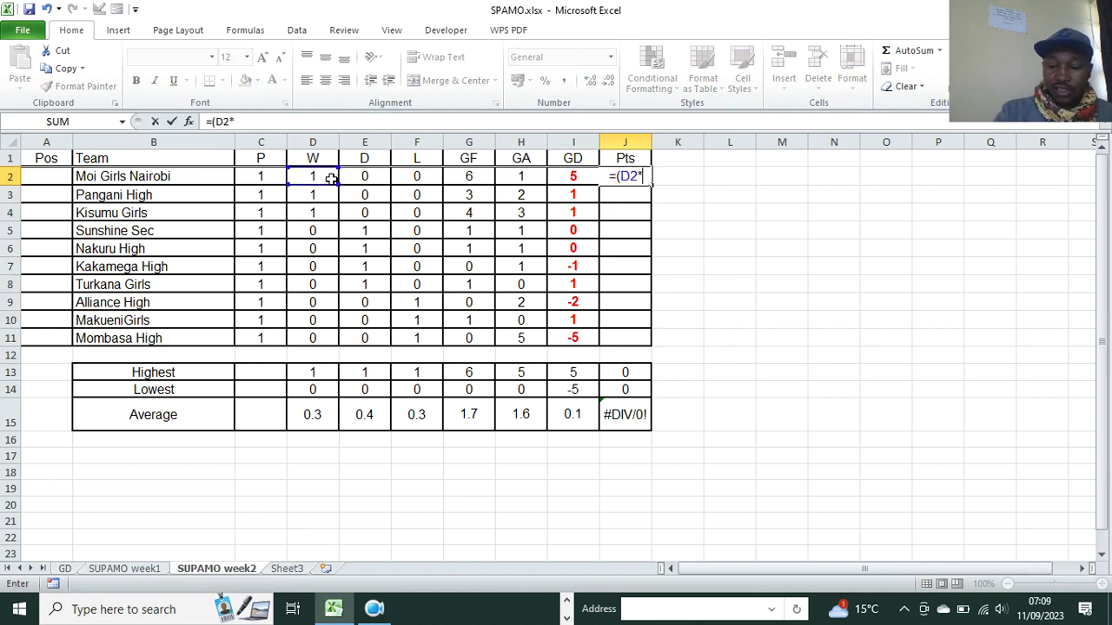
pyautogui.write('3)+')
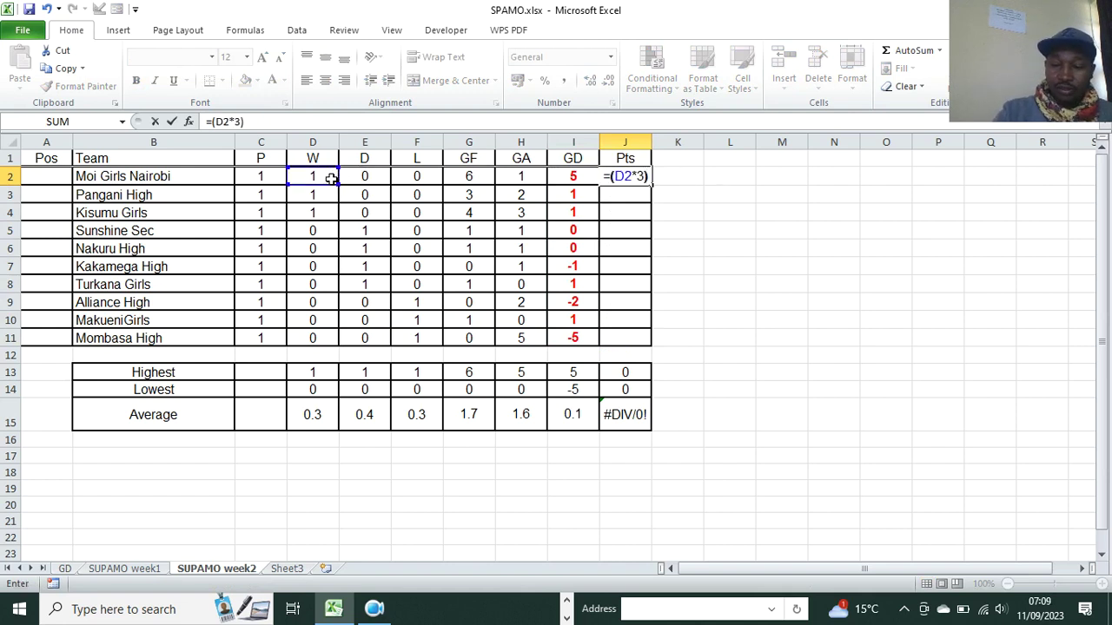
pyautogui.write('(')
pyautogui.click(351, 176)
pyautogui.write('*2)+(')
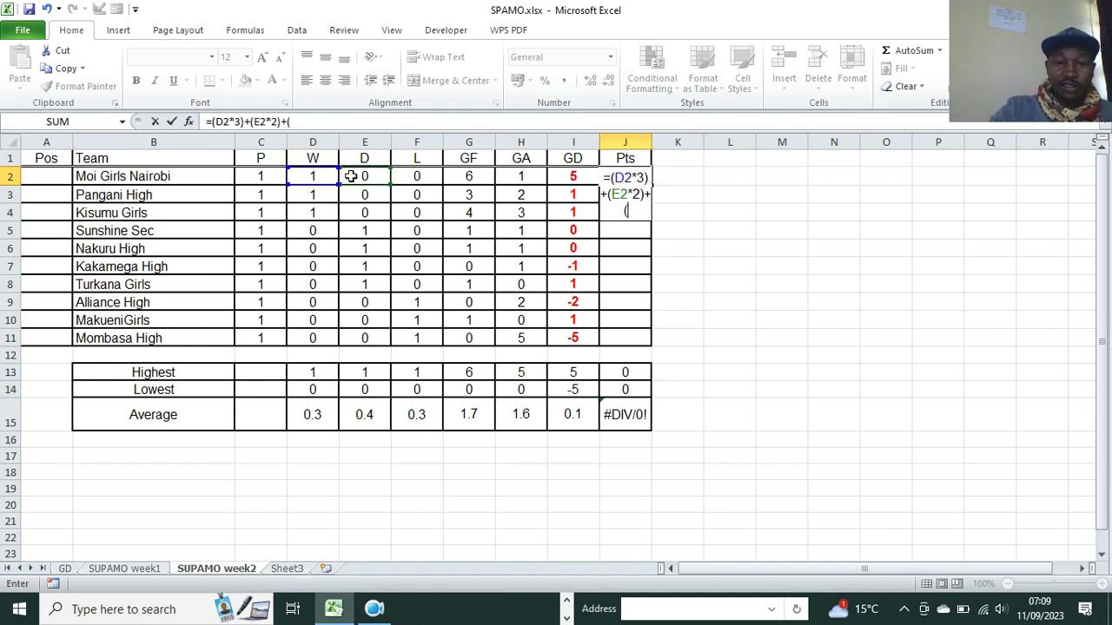
pyautogui.click(415, 177)
pyautogui.write('*0)')
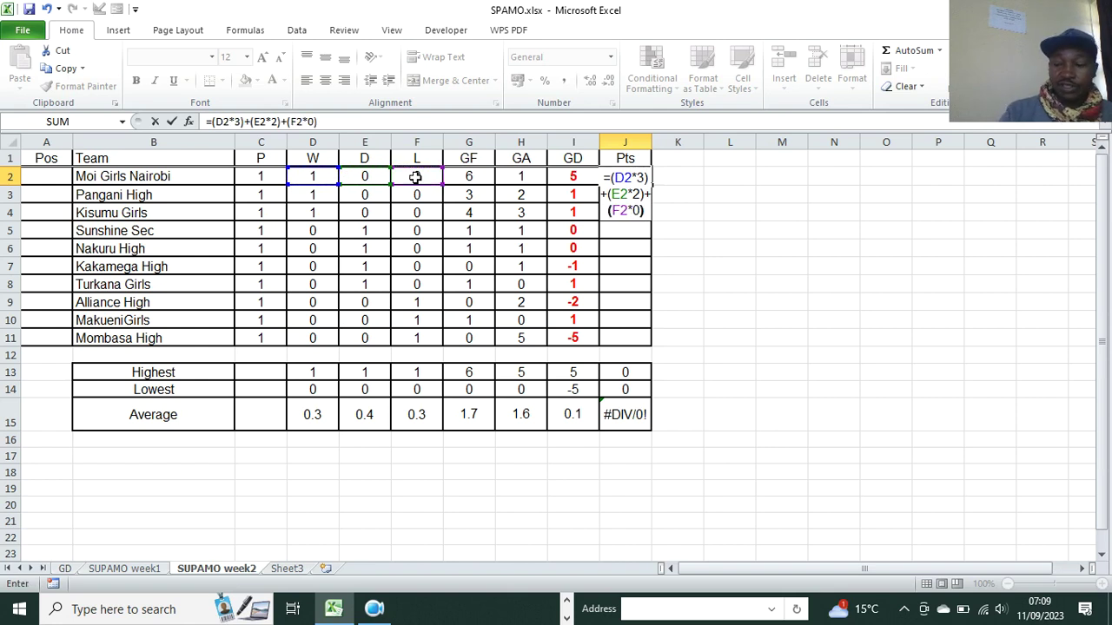
pyautogui.press('Return')
# - Fill the points formula from J2 down to J11 for all the teams
pyautogui.click(631, 179)
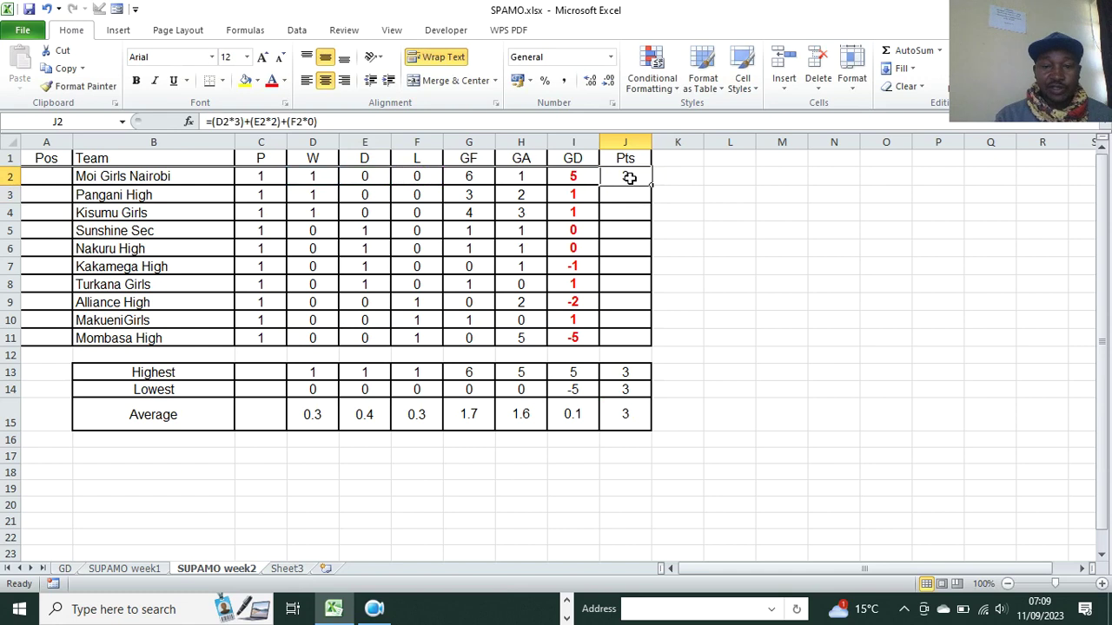
pyautogui.moveTo(652, 182); pyautogui.dragTo(651, 345)
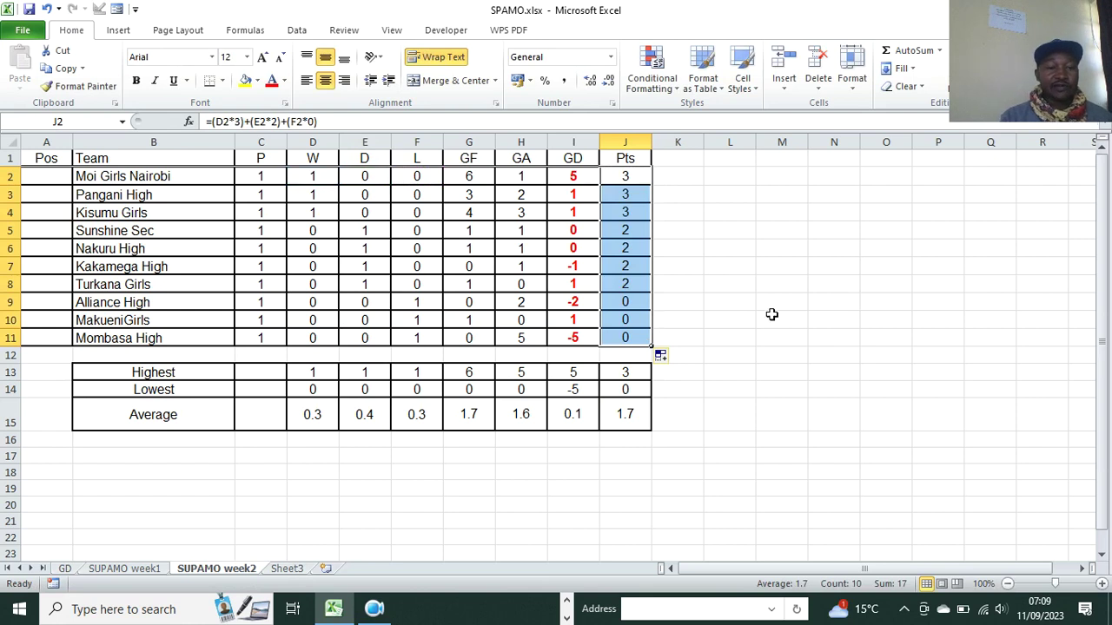
pyautogui.click(916, 353)
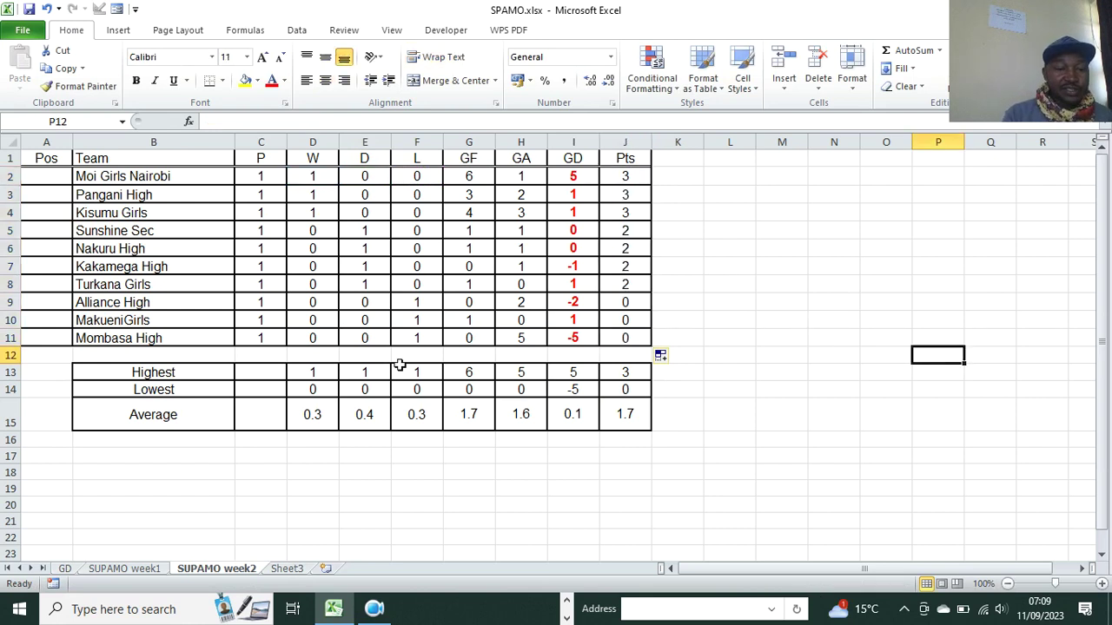
# - Write Moi Girls Nairobi's position formula in A2 as =RANK(I2,I2:I11,0), ranking by goal difference in descending order
pyautogui.click(49, 178)
pyautogui.write('=')
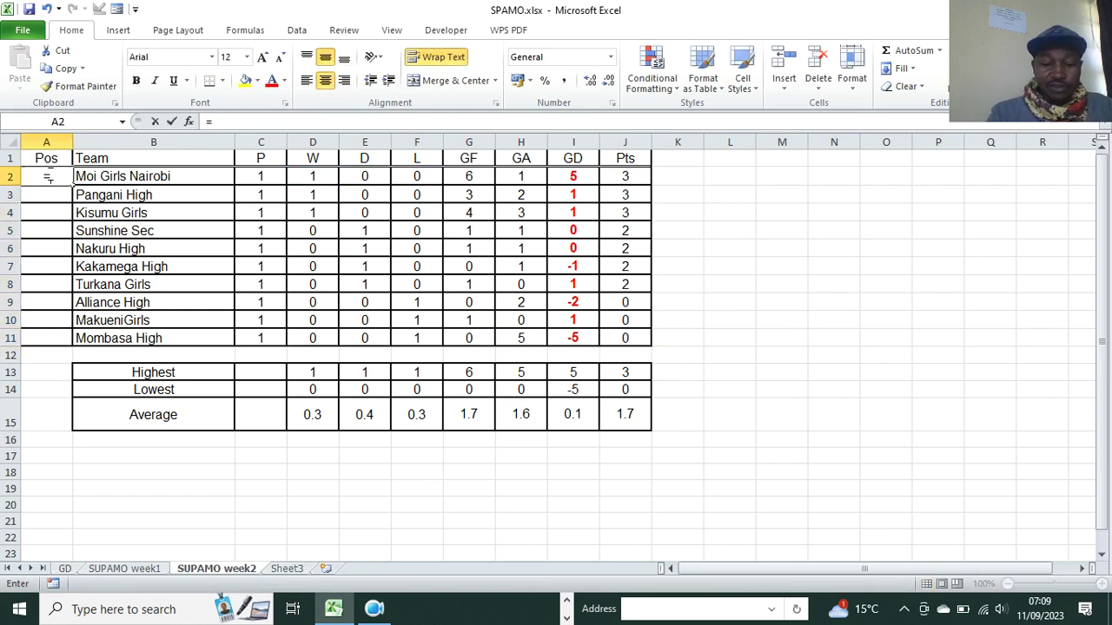
pyautogui.write('rank')
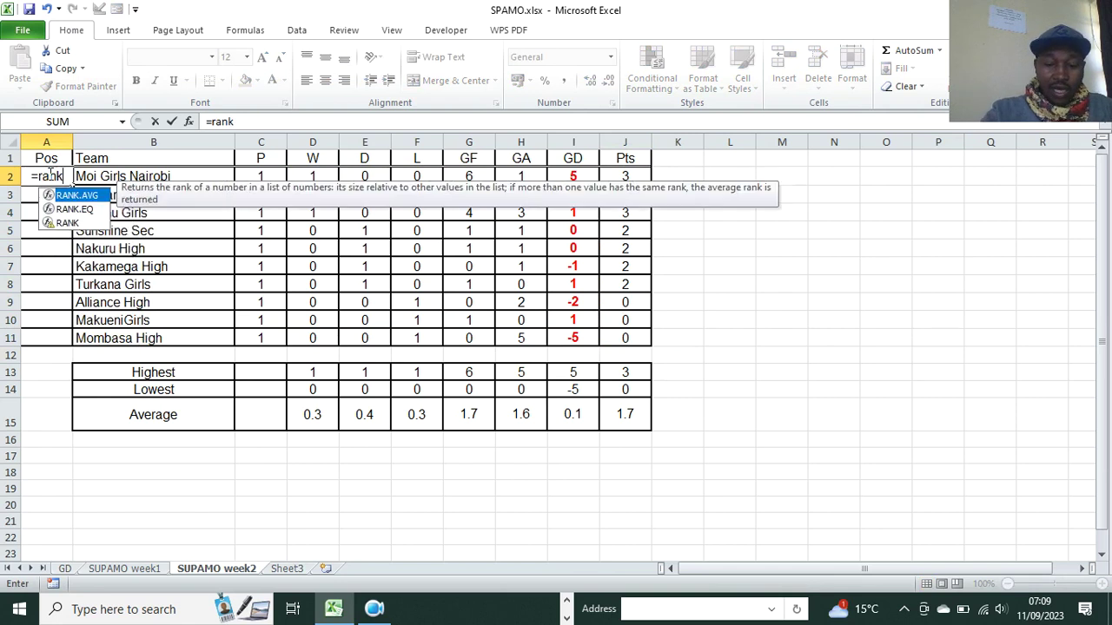
pyautogui.write('(')
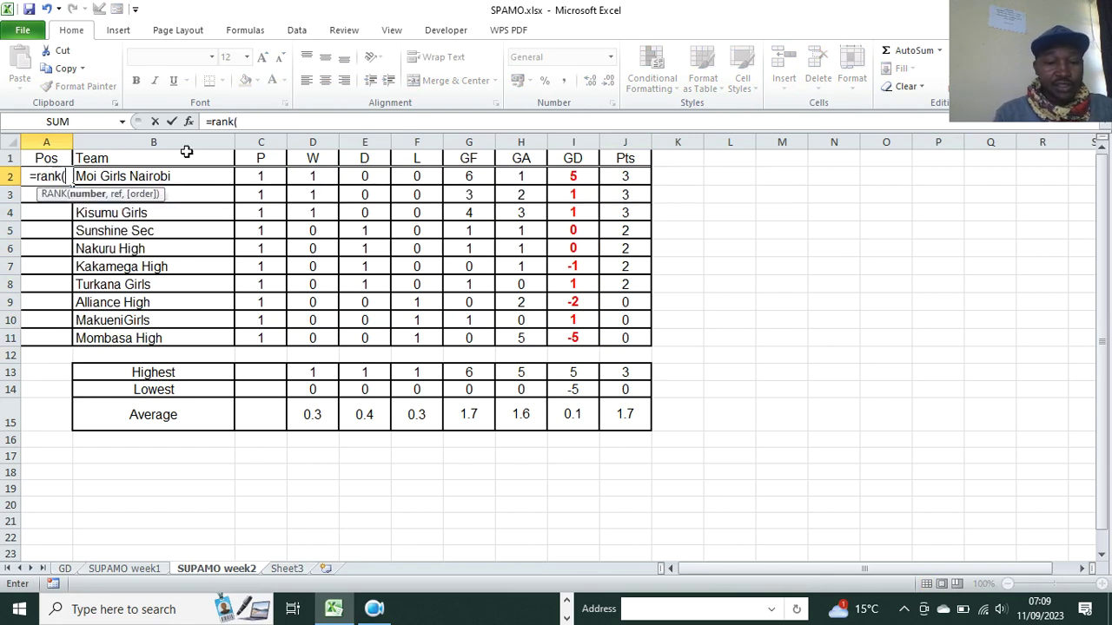
pyautogui.click(374, 609)
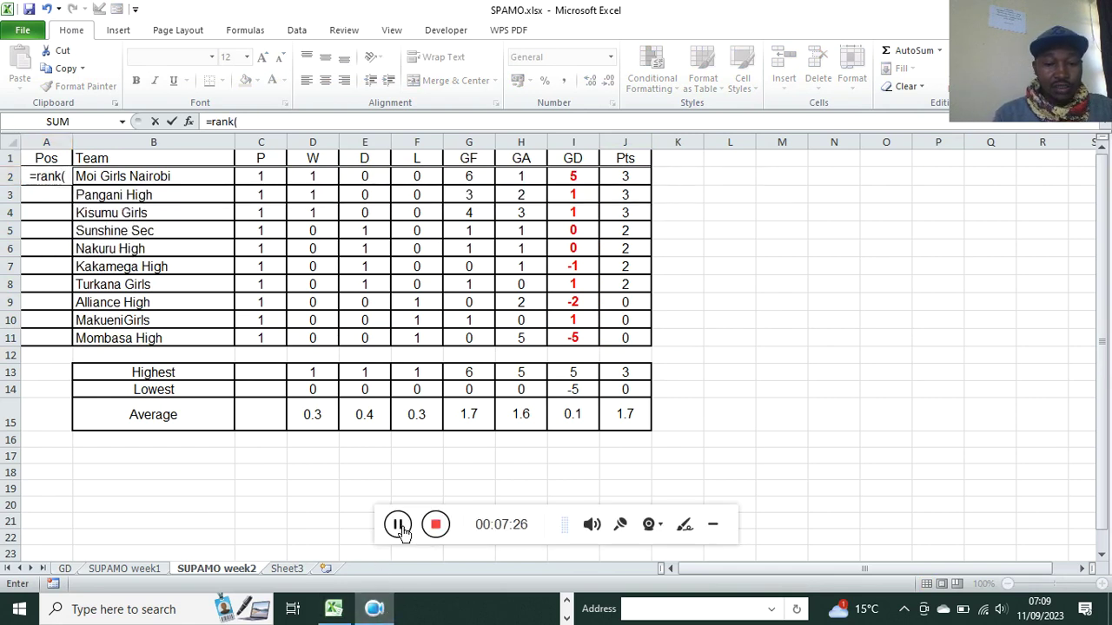
pyautogui.click(712, 527)
pyautogui.click(267, 122)
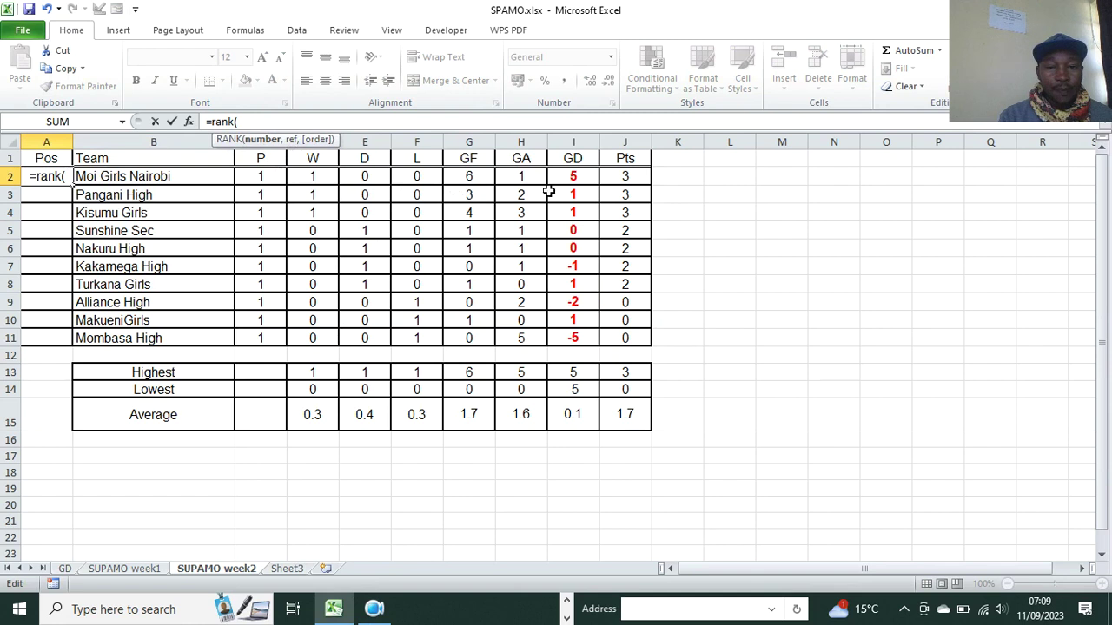
pyautogui.click(574, 176)
pyautogui.write(',')
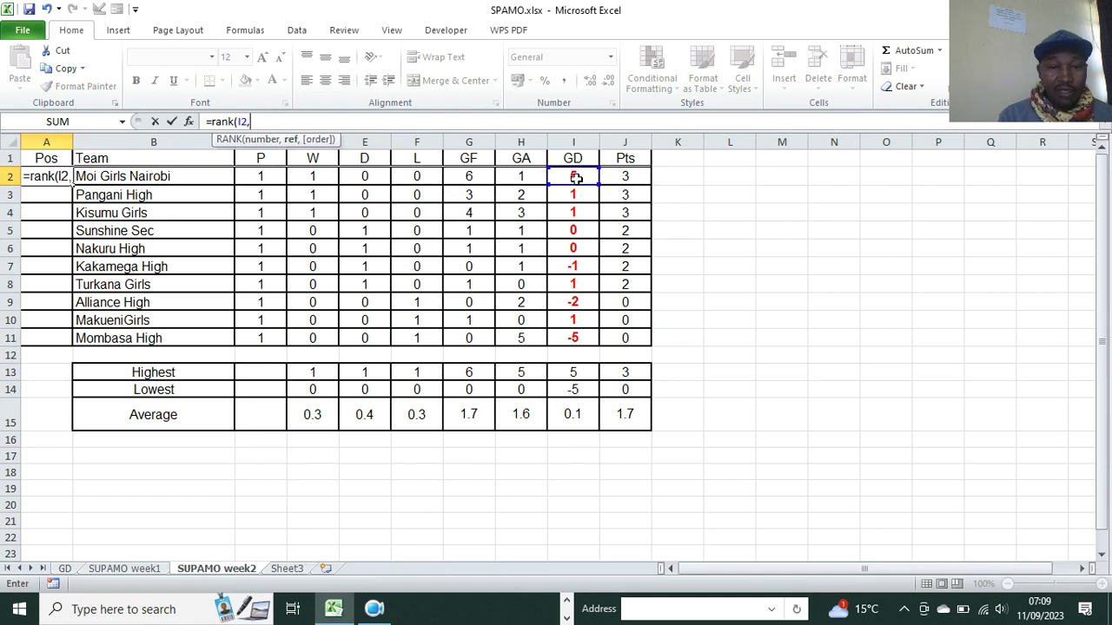
pyautogui.click(576, 177)
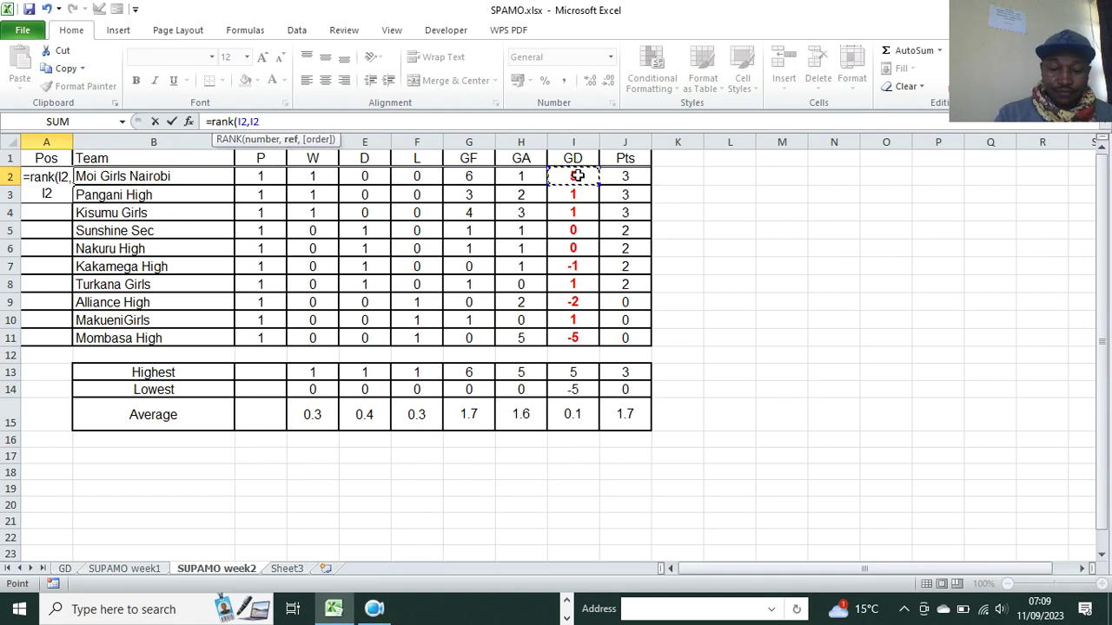
pyautogui.press('F8')
pyautogui.click(572, 338)
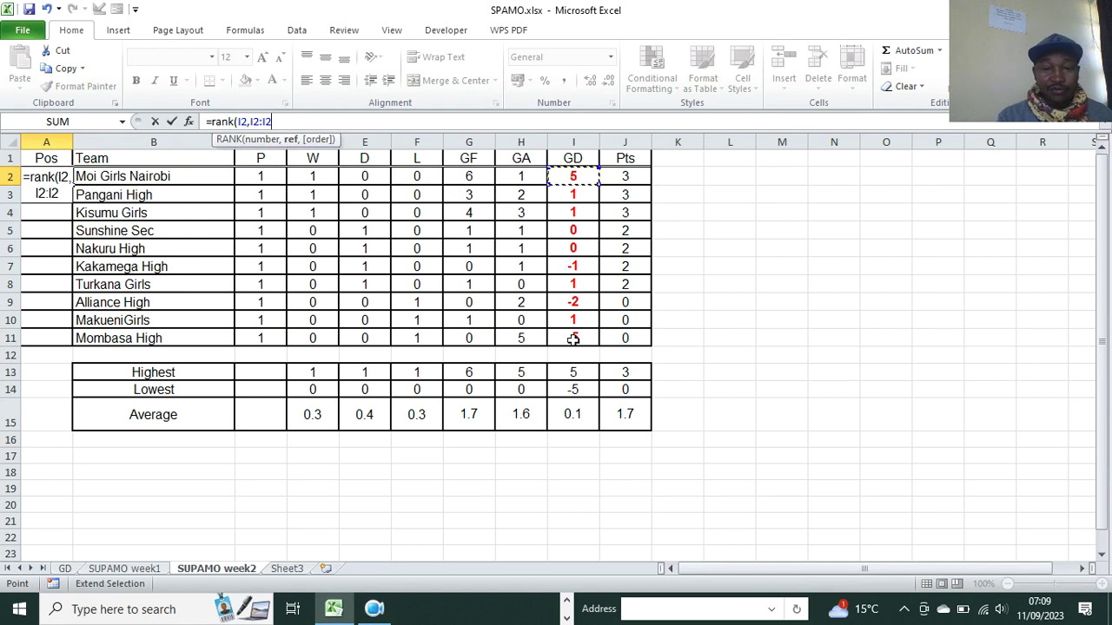
pyautogui.write(',0')
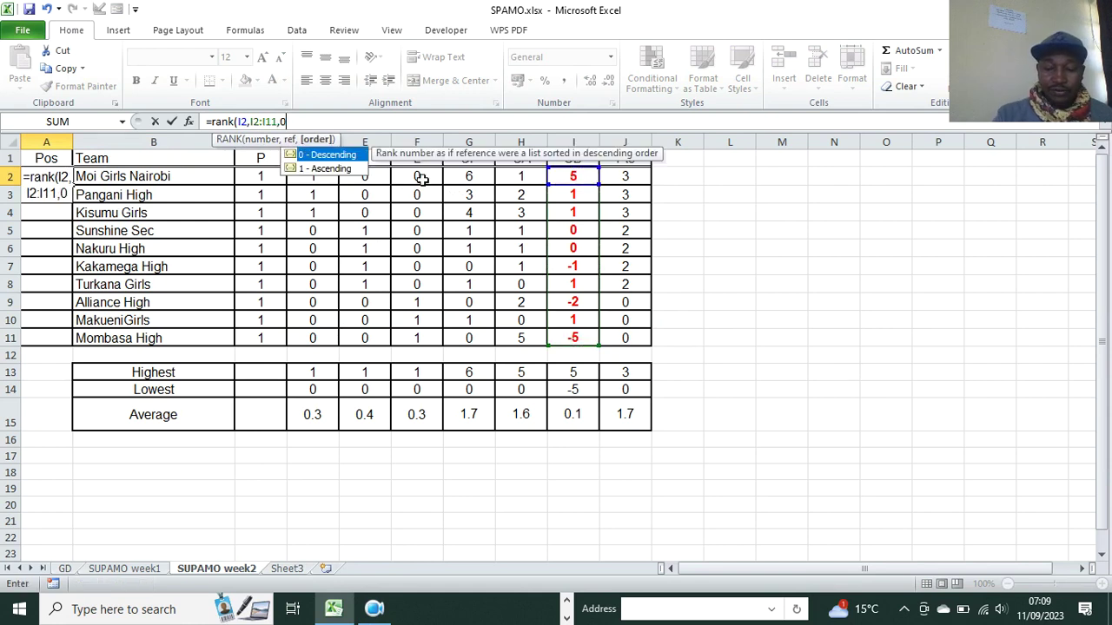
pyautogui.write(')')
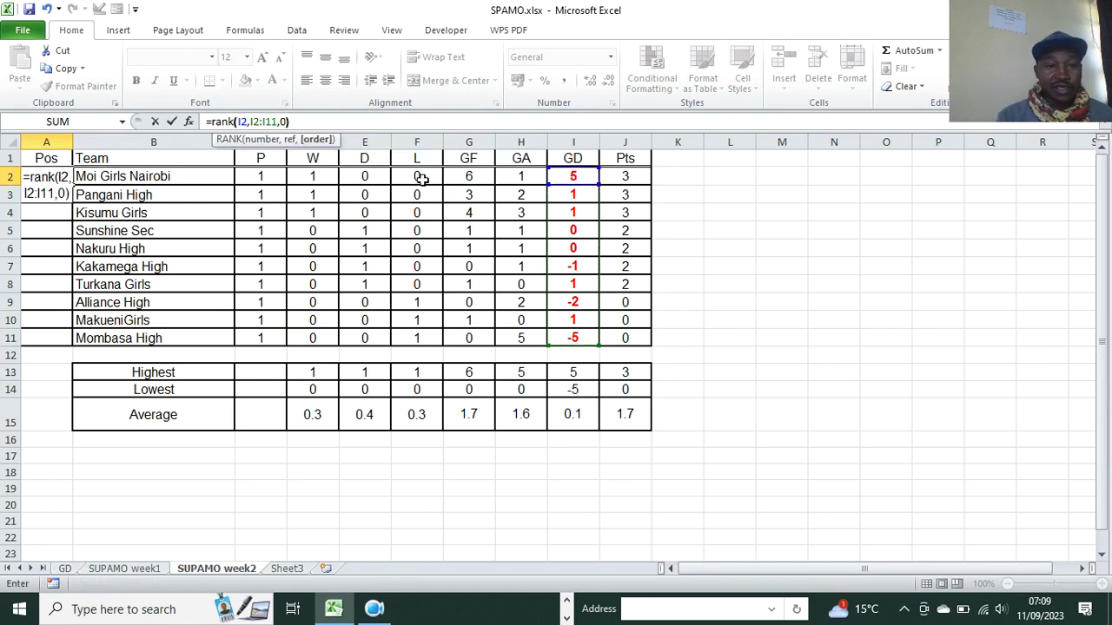
# - Make the rank range in A2 absolute as $I$2:$I$11 and fill the formula down to A11
pyautogui.click(253, 121)
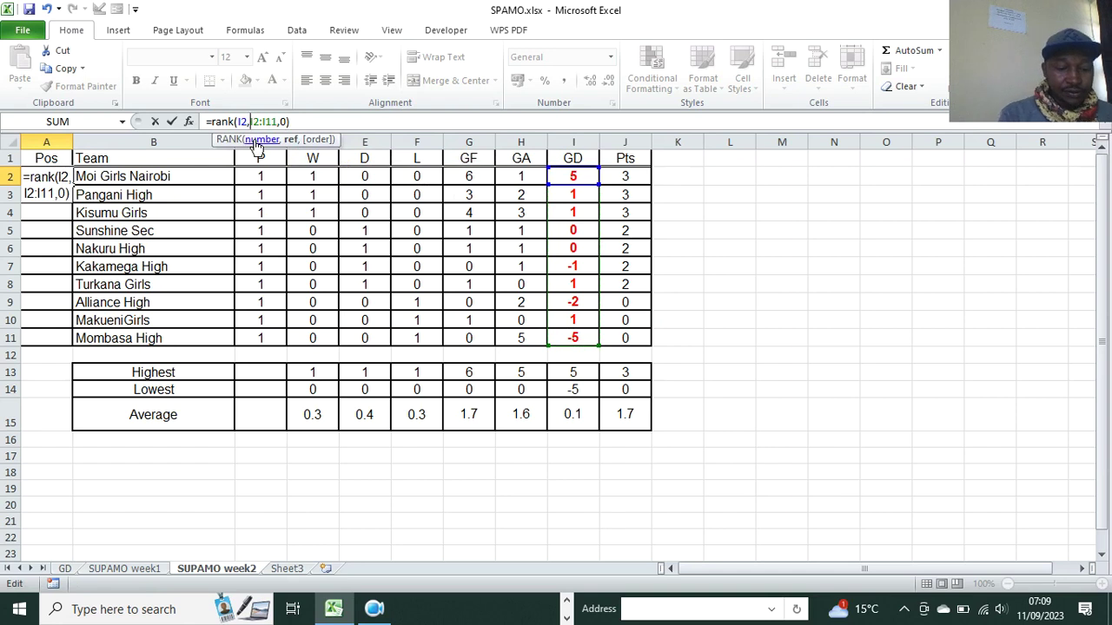
pyautogui.write('$')
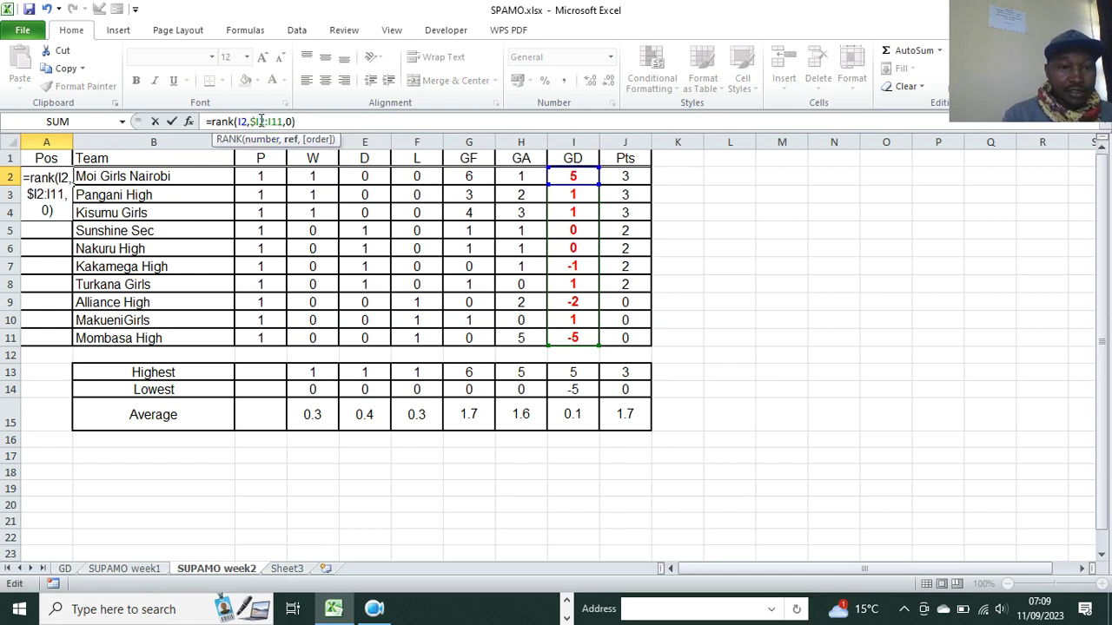
pyautogui.click(261, 122)
pyautogui.write('$')
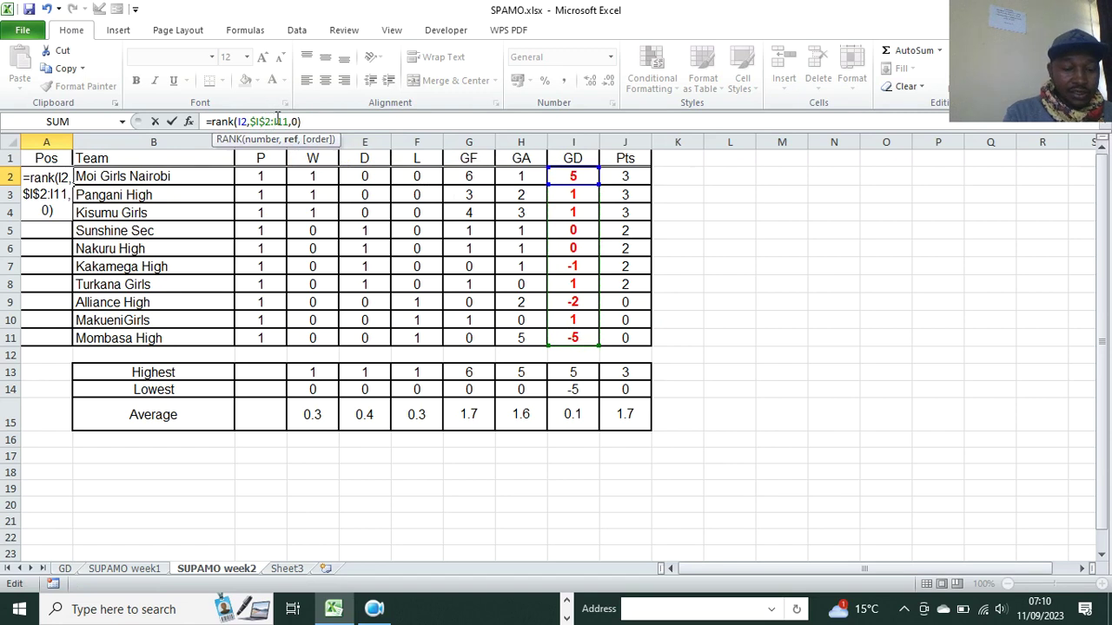
pyautogui.click(275, 121)
pyautogui.write('$')
pyautogui.click(284, 122)
pyautogui.write('$I$')
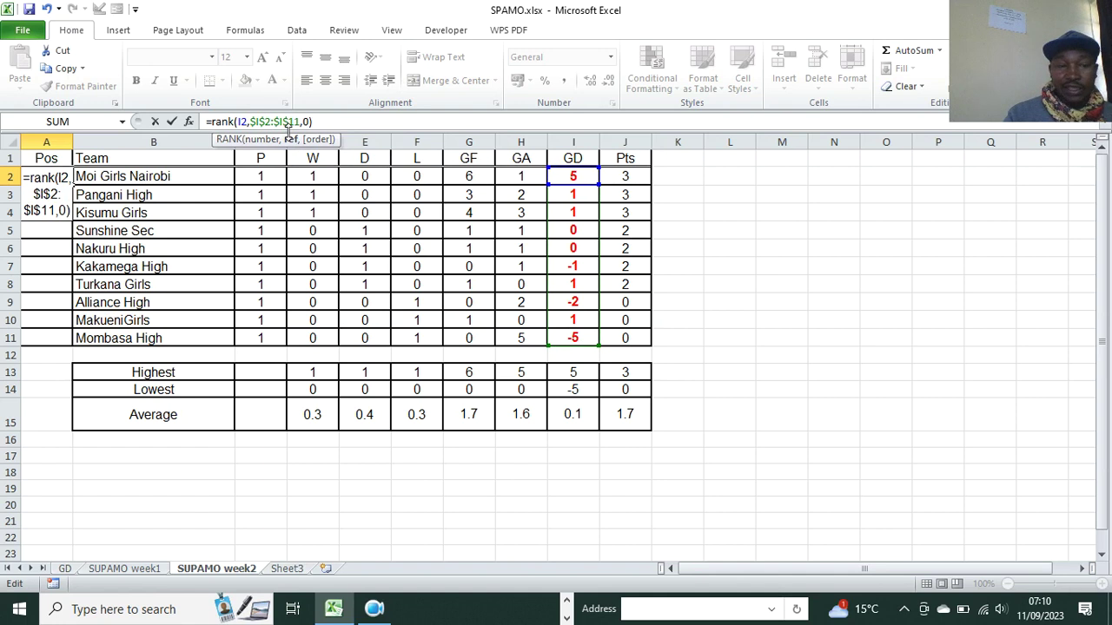
pyautogui.press('Return')
pyautogui.click(45, 179)
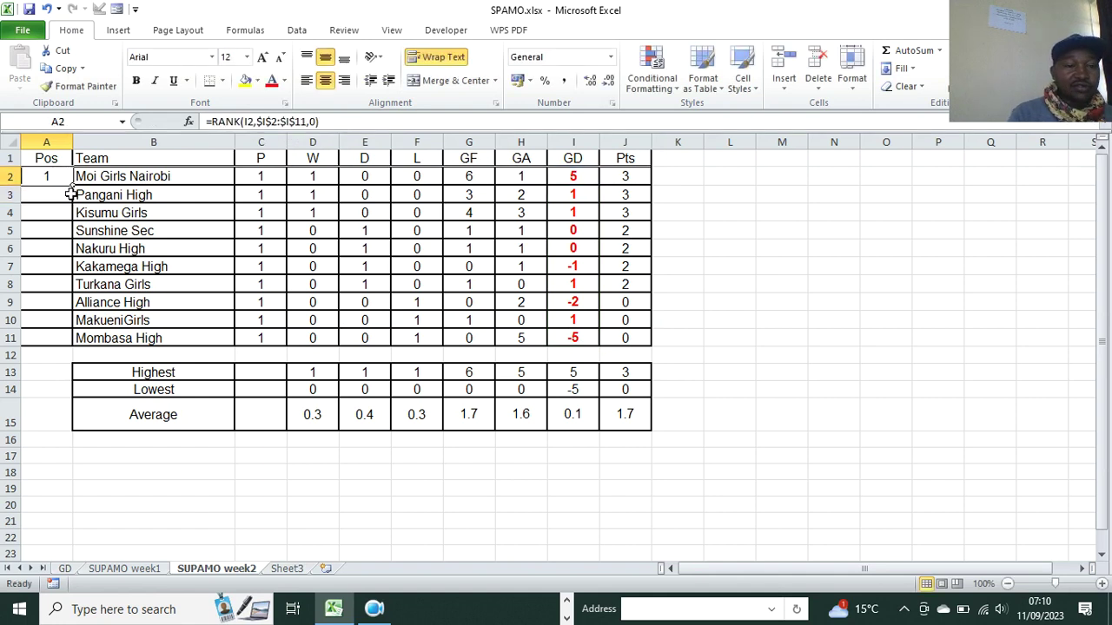
pyautogui.moveTo(72, 185); pyautogui.dragTo(63, 338)
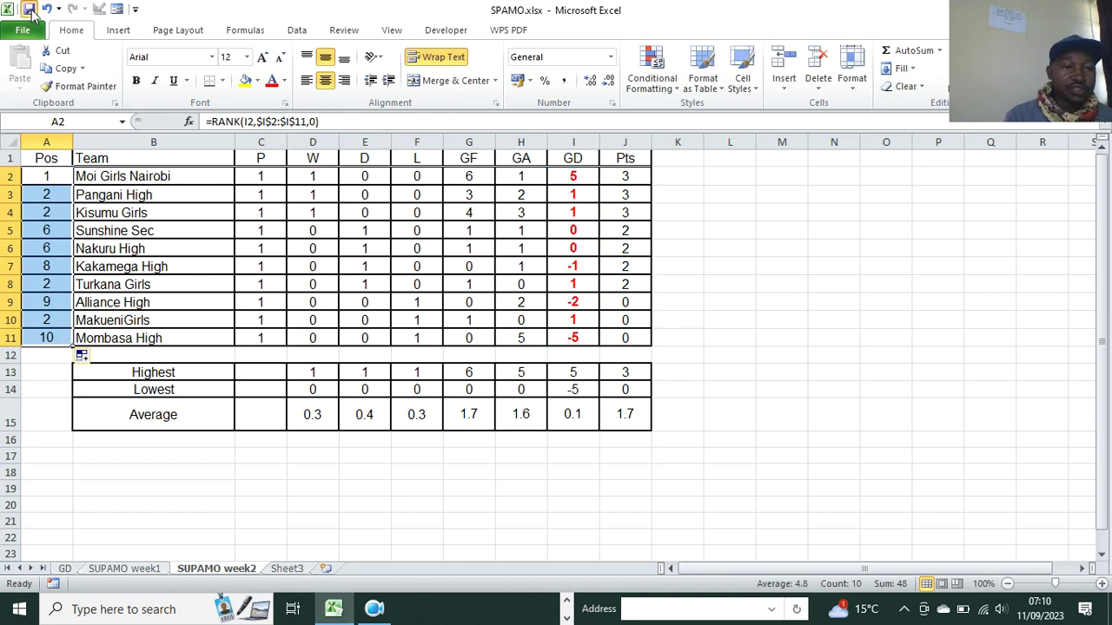
# - Look over the GD chart and the SUPAMO week1 sheet, and return to the SUPAMO week2 sheet
pyautogui.click(67, 571)
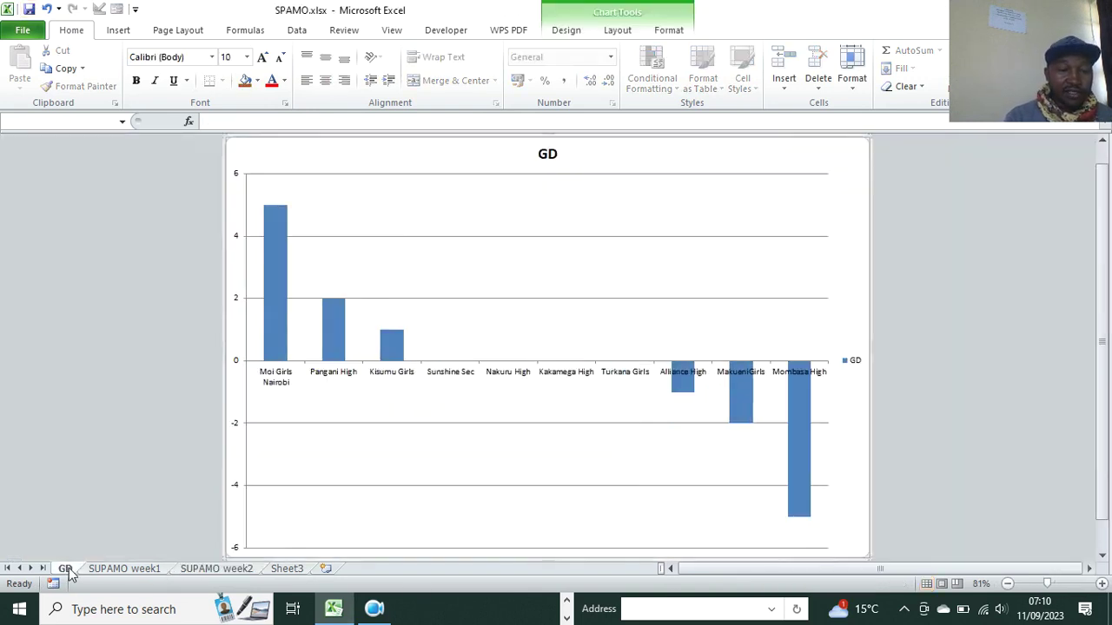
pyautogui.click(122, 571)
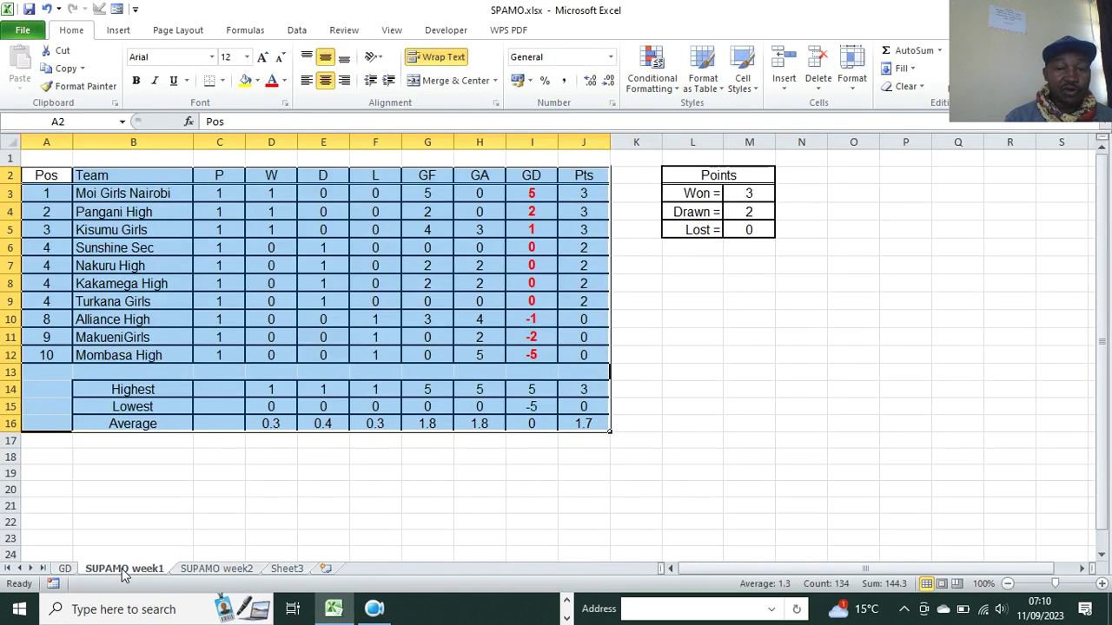
pyautogui.click(226, 574)
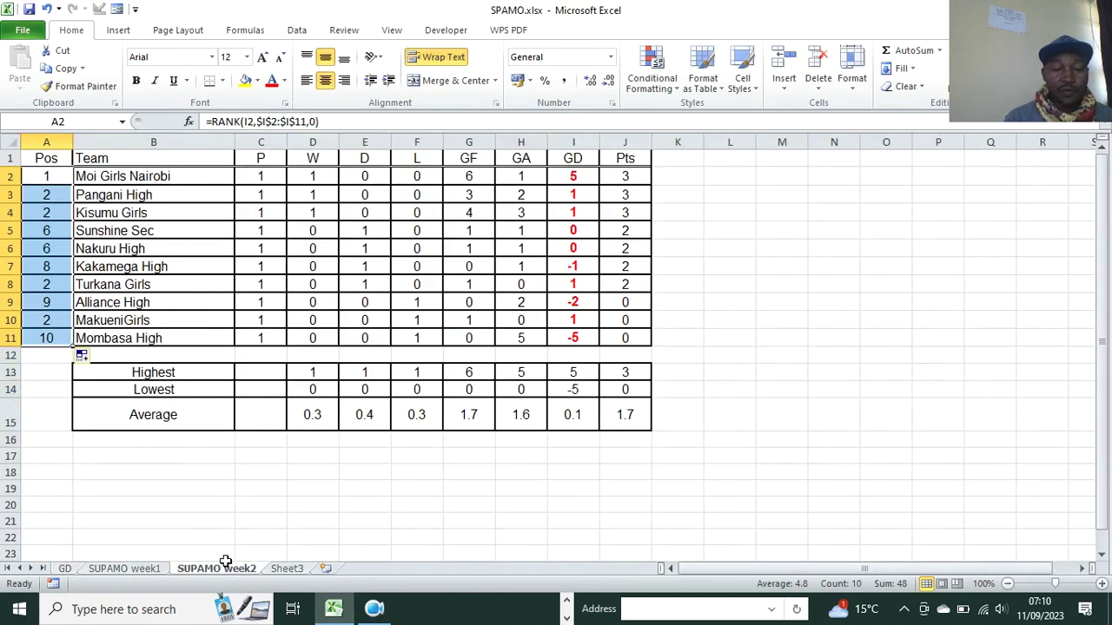
# - Check the saving and printing tasks in the Word question document and return to the Excel workbook
pyautogui.click(566, 610)
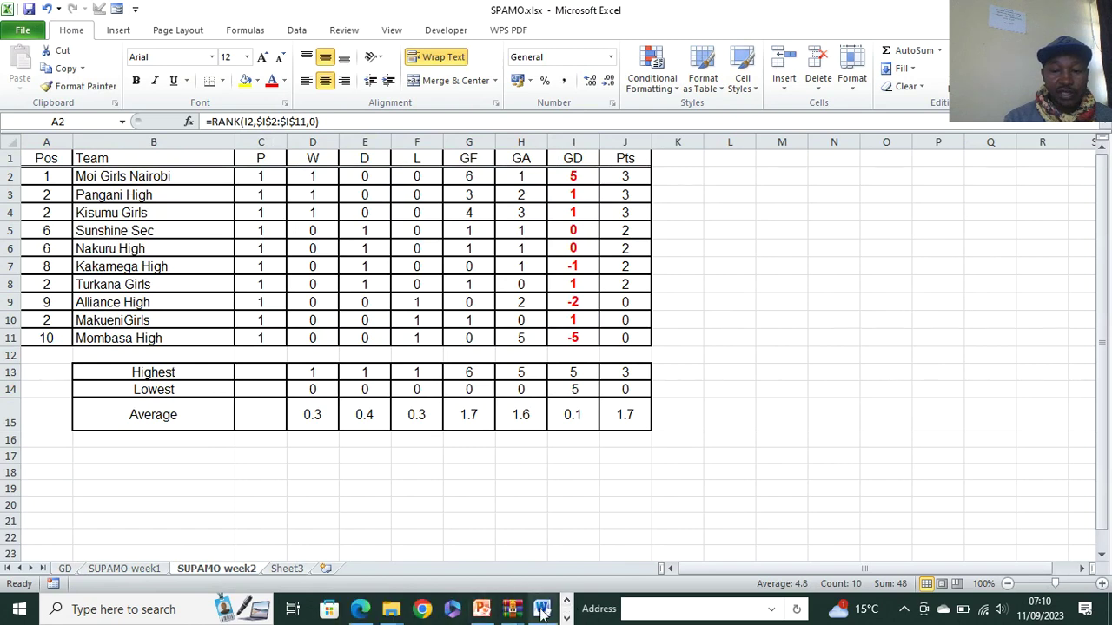
pyautogui.click(542, 609)
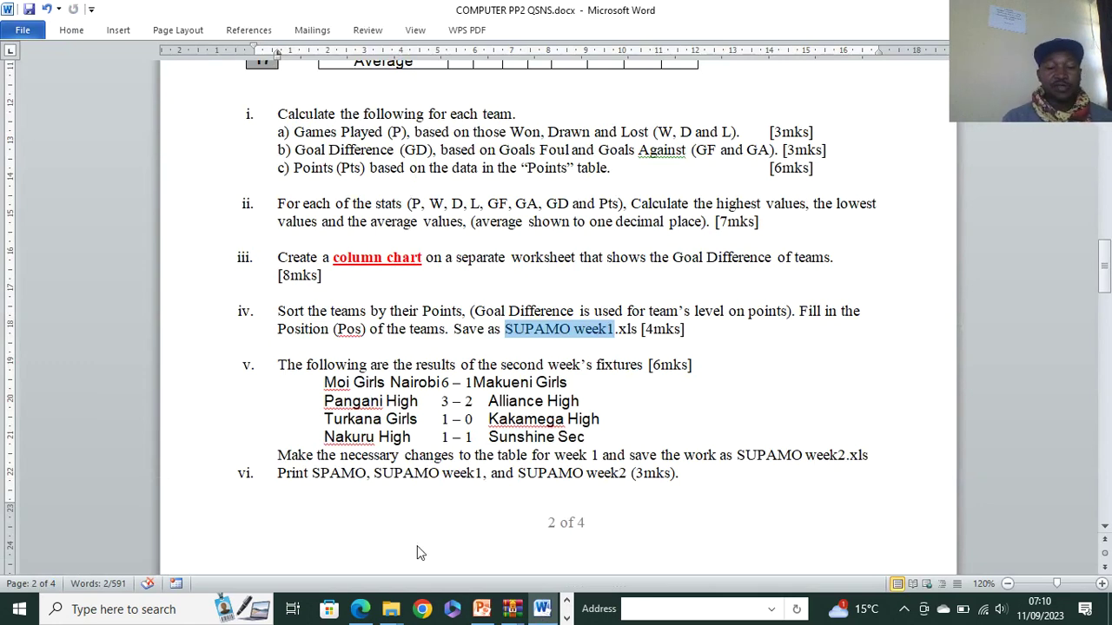
pyautogui.click(567, 618)
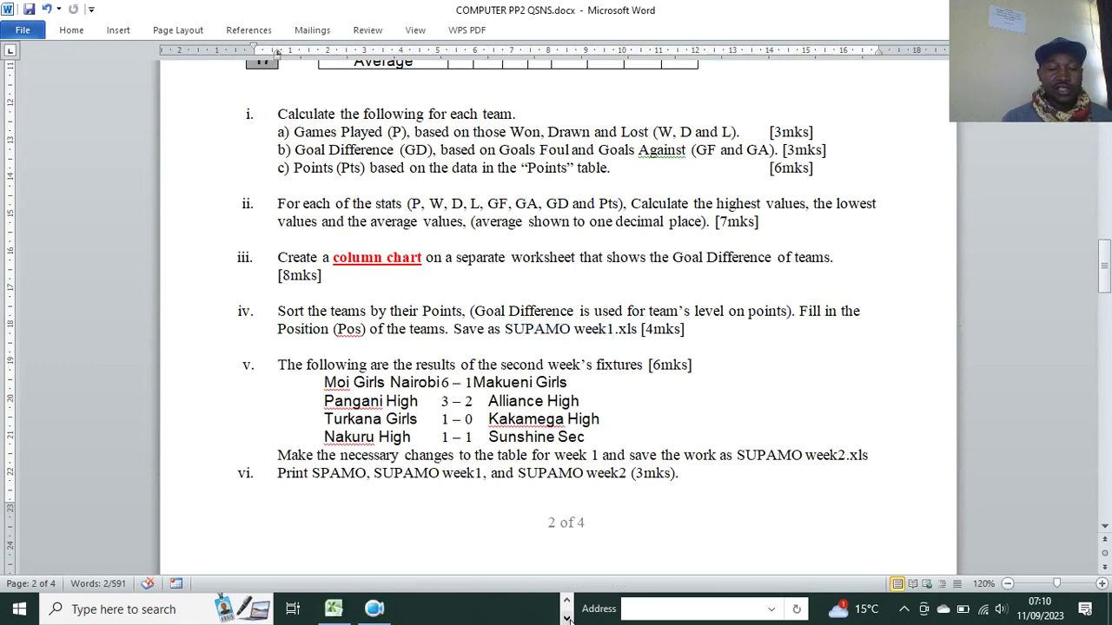
pyautogui.click(334, 609)
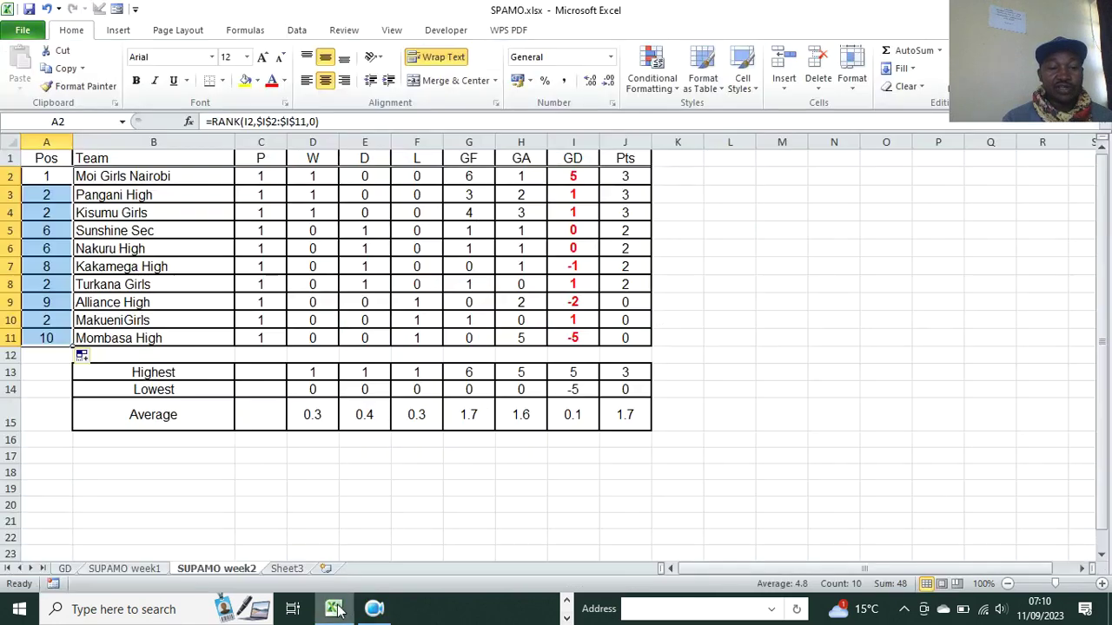
# - Preview the printout of the SUPAMO week2 sheet and close the SPAMO.xlsx workbook
pyautogui.click(22, 30)
pyautogui.click(68, 267)
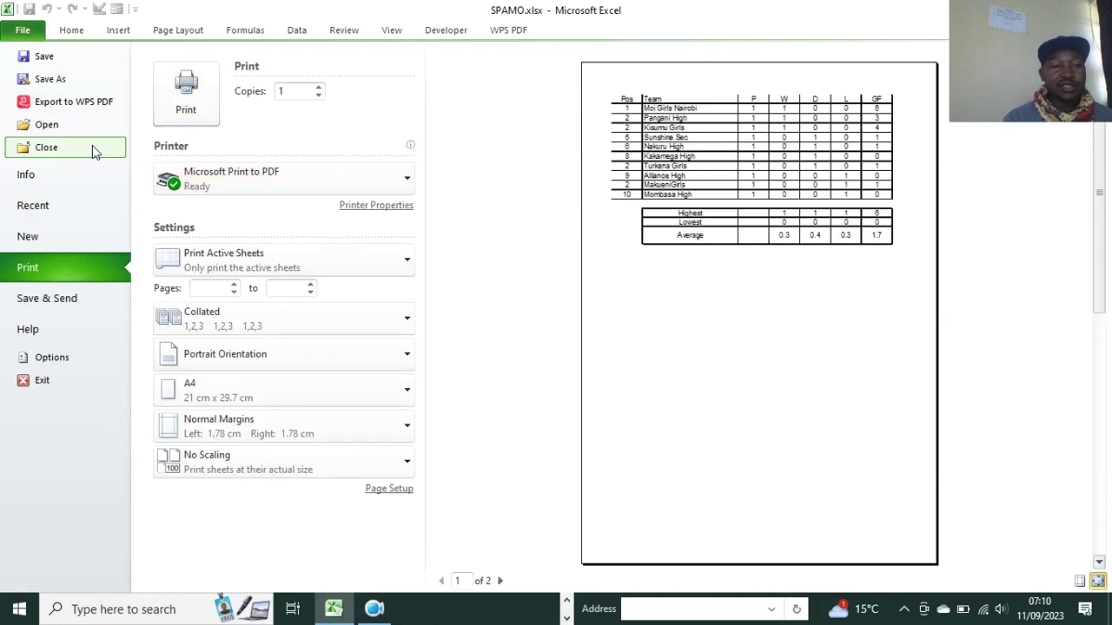
pyautogui.click(48, 146)
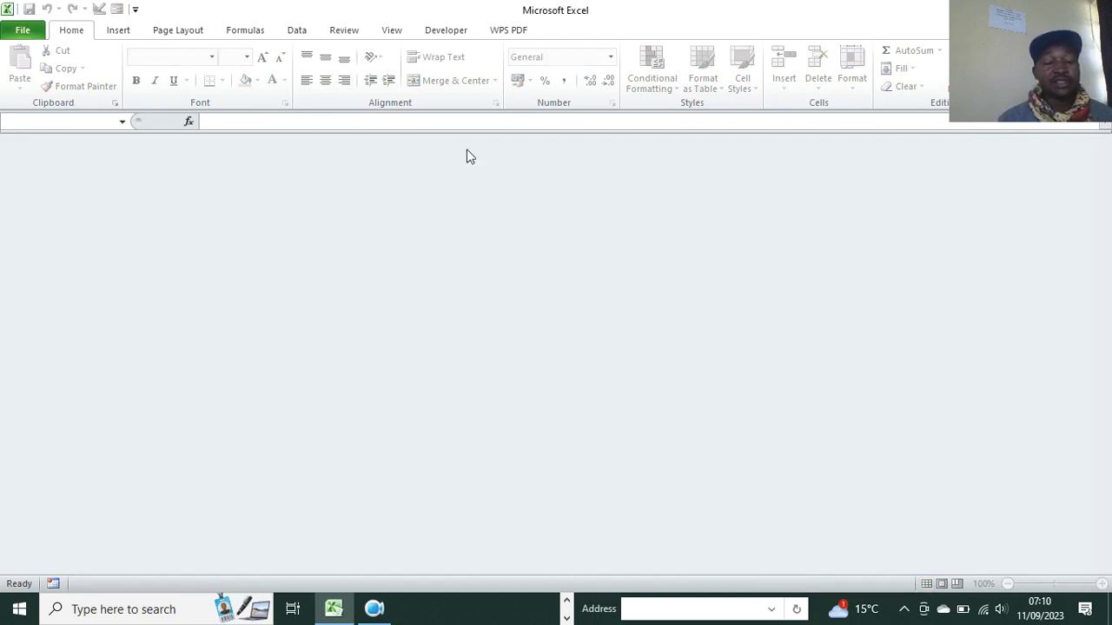
pyautogui.click(375, 608)
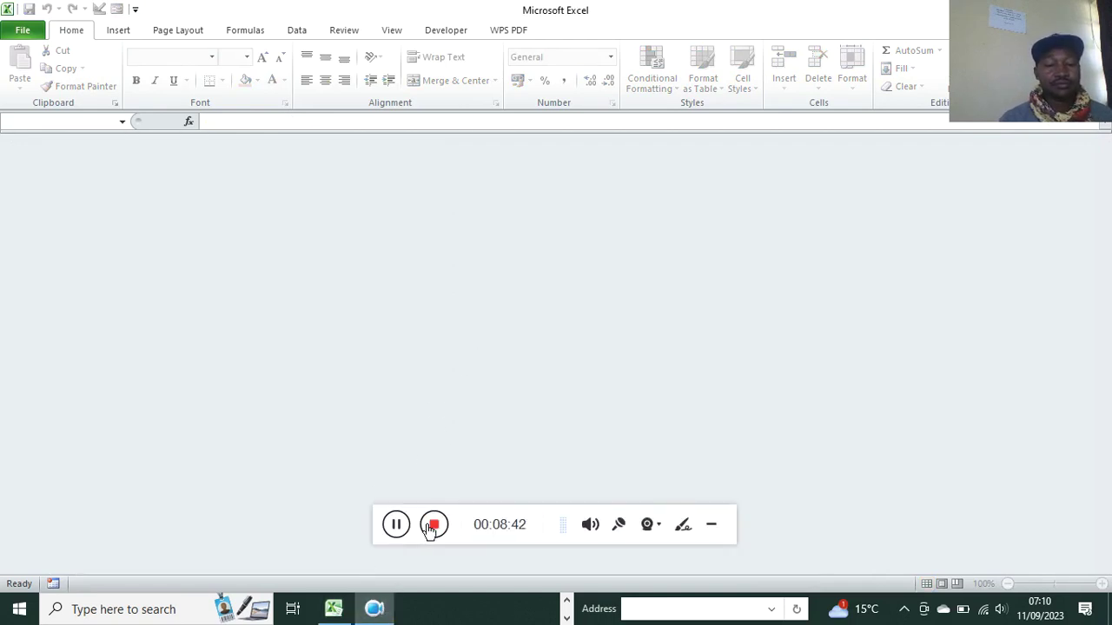